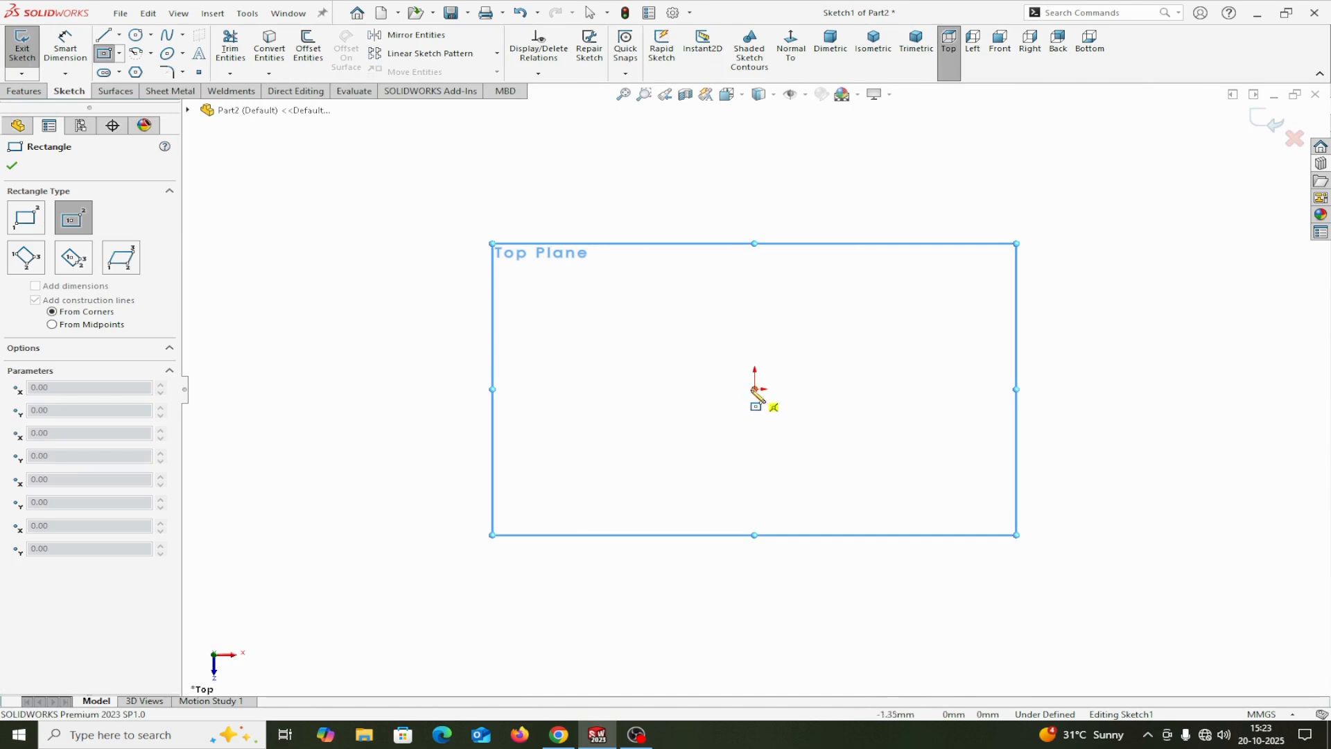
Step: Sketch a center rectangle about 118 mm wide and 68 mm high, centred on the origin of the Top Plane
click(749, 390)
click(581, 302)
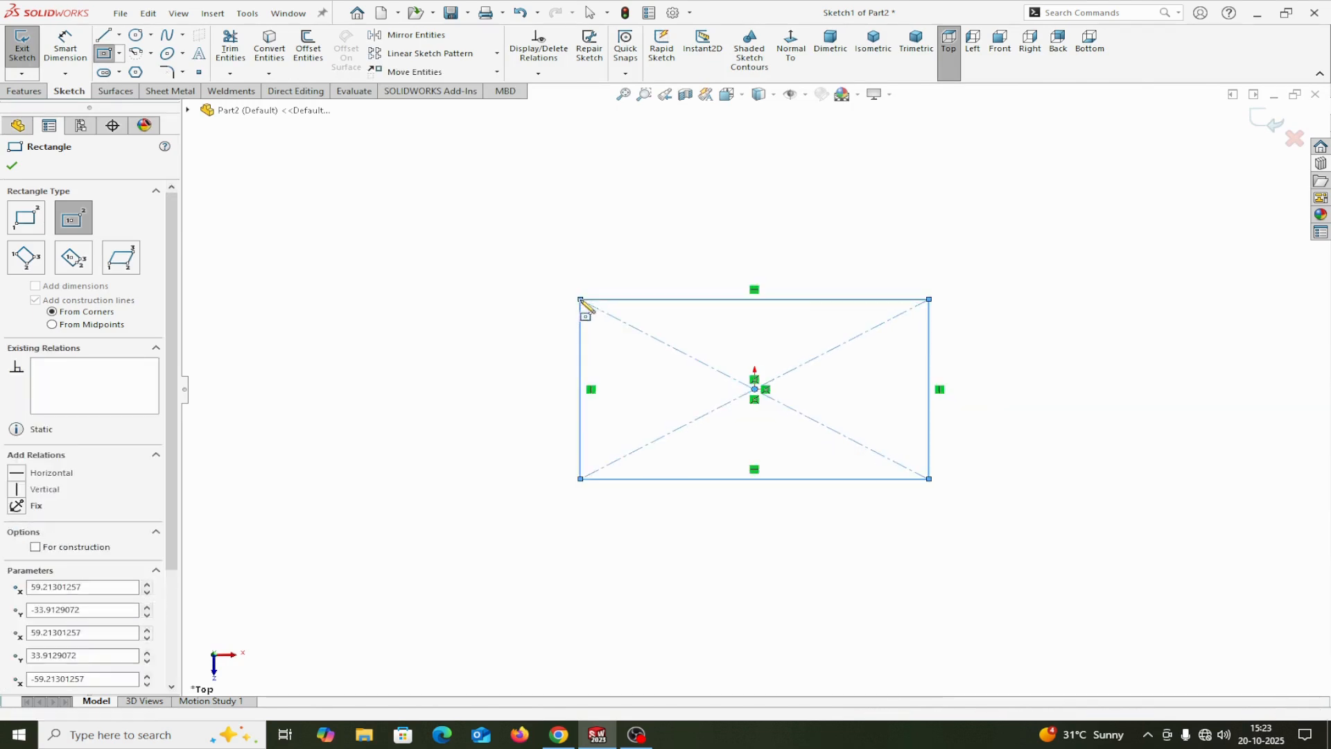
right_click(582, 304)
click(612, 310)
Step: Dimension the rectangle's upper horizontal edge to 200 mm
click(65, 46)
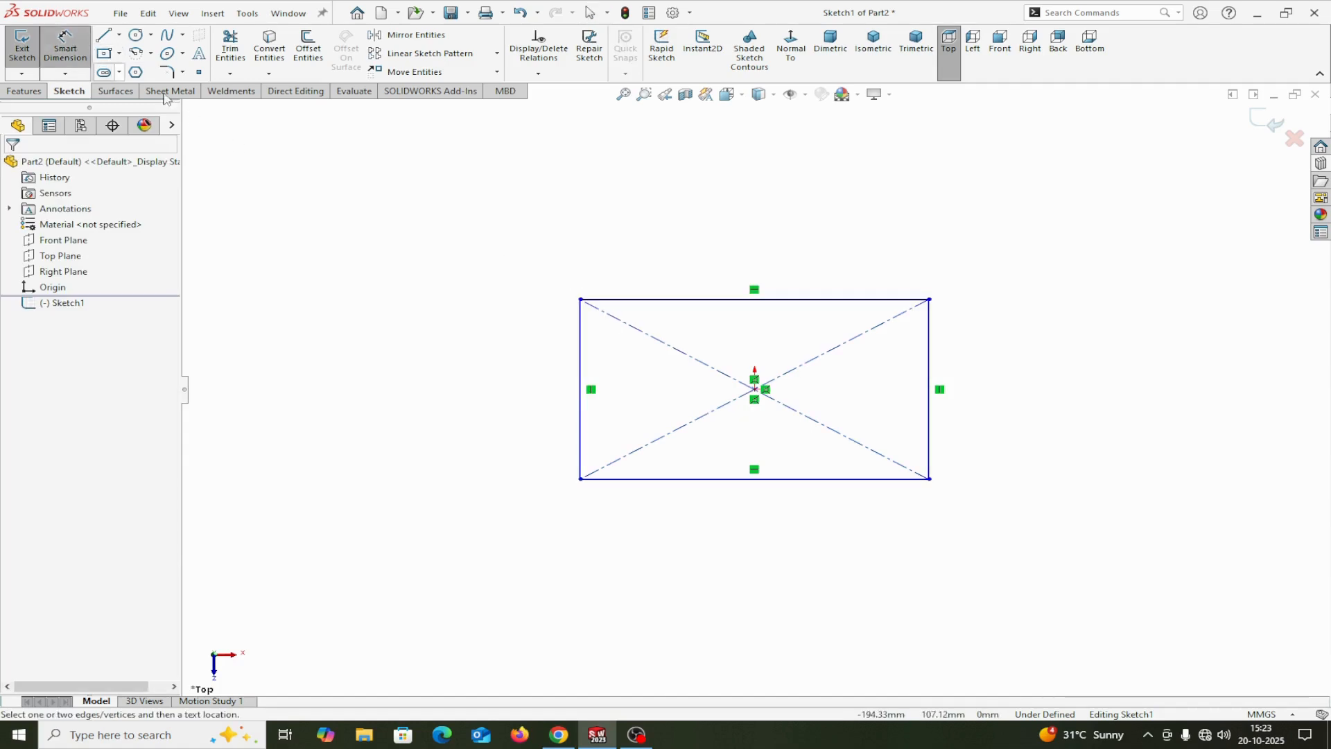
click(633, 299)
click(648, 246)
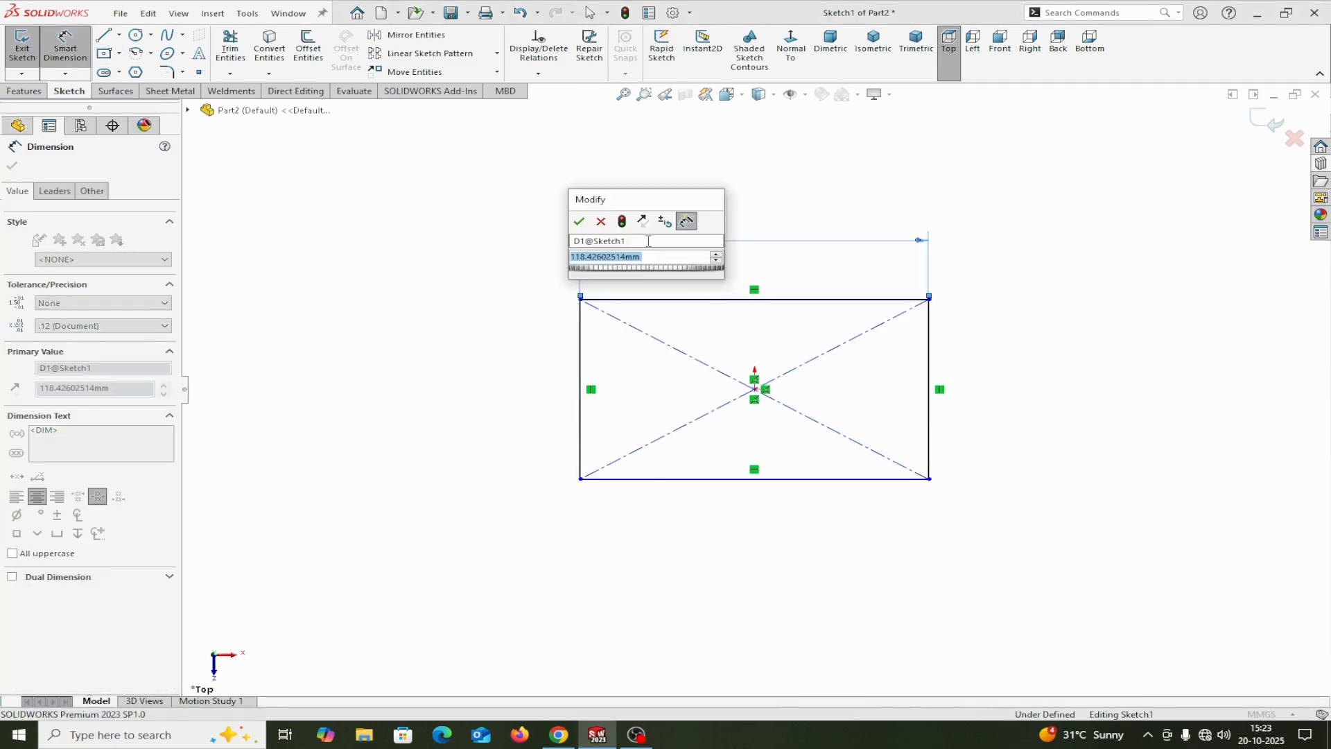
text(200)
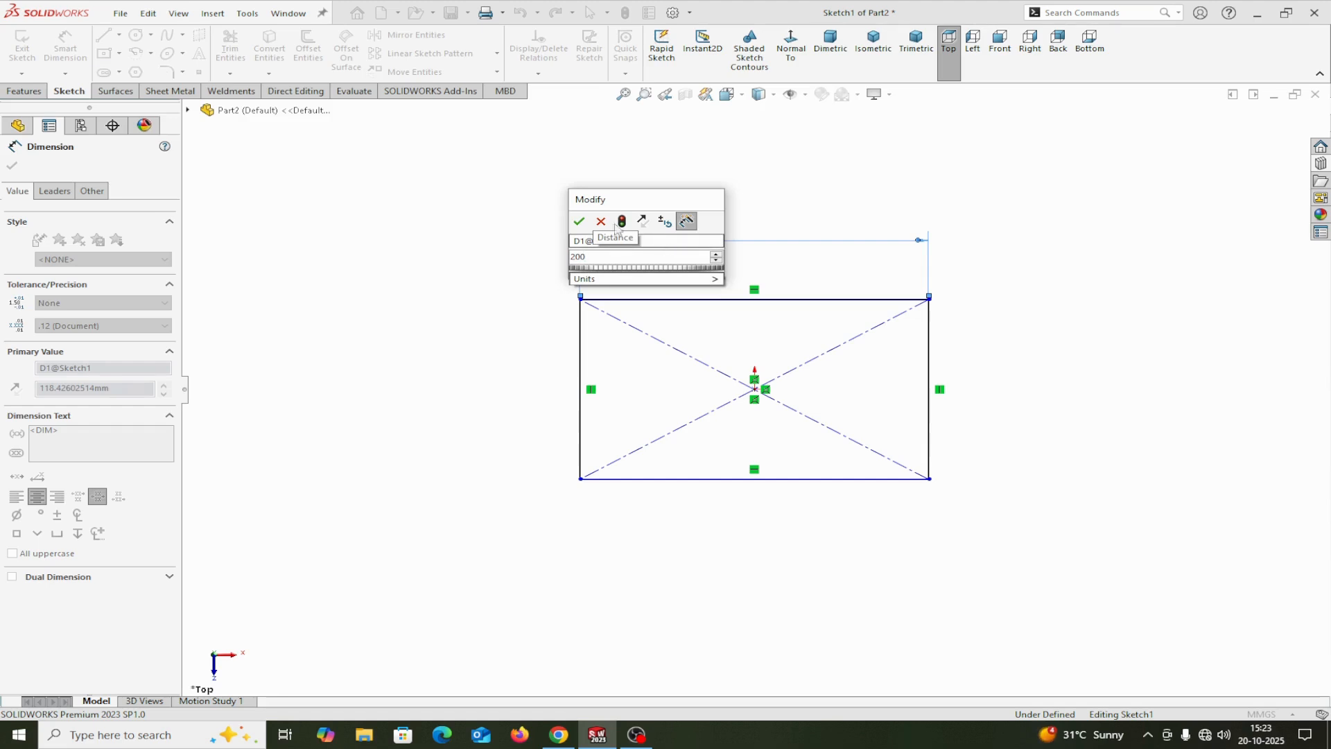
click(580, 220)
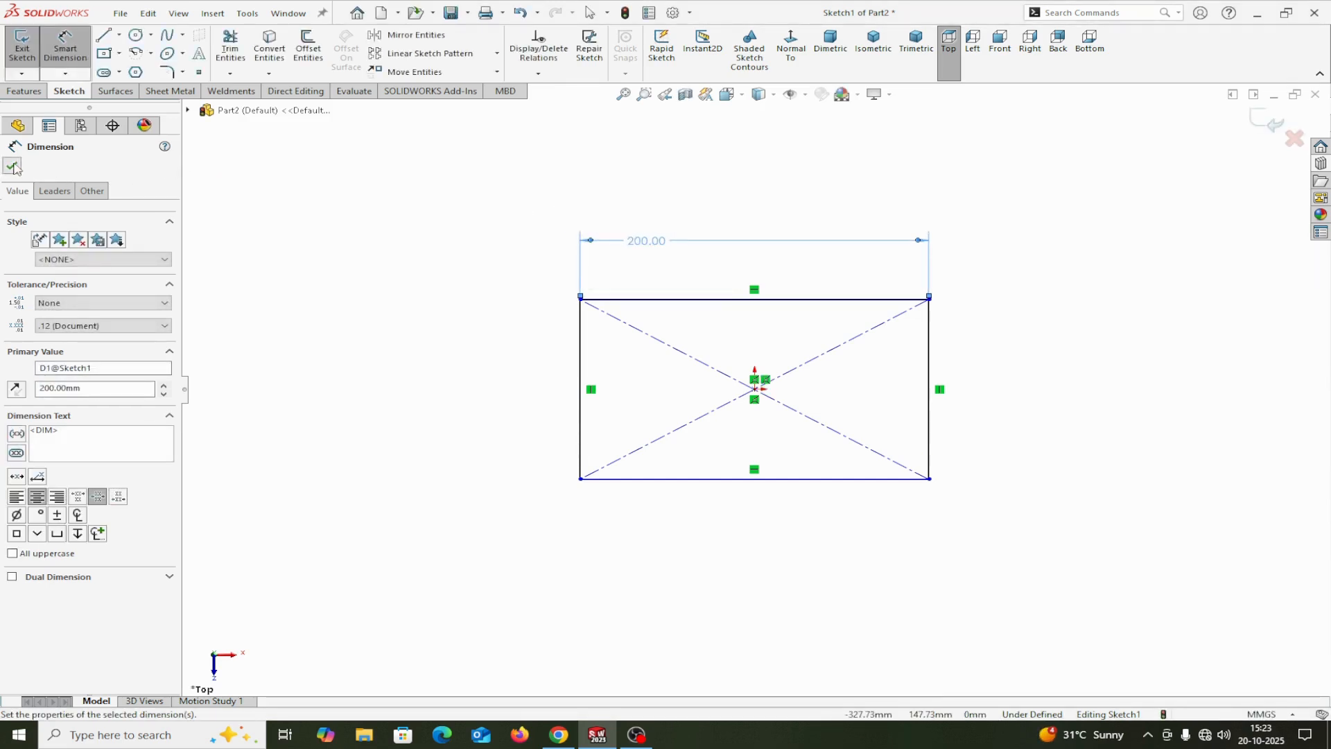
key(Escape)
Step: Dimension the rectangle's left vertical edge to 180 mm and finish dimensioning
click(65, 47)
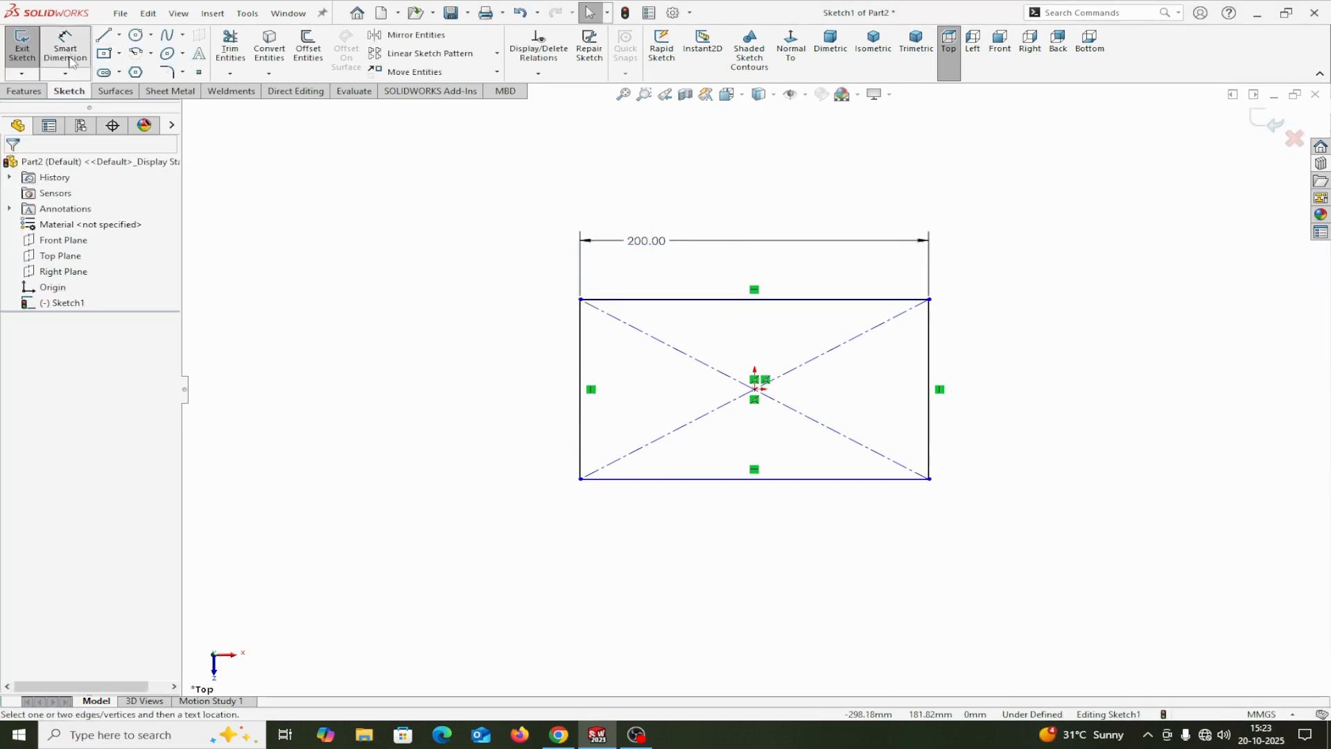
click(581, 415)
click(486, 430)
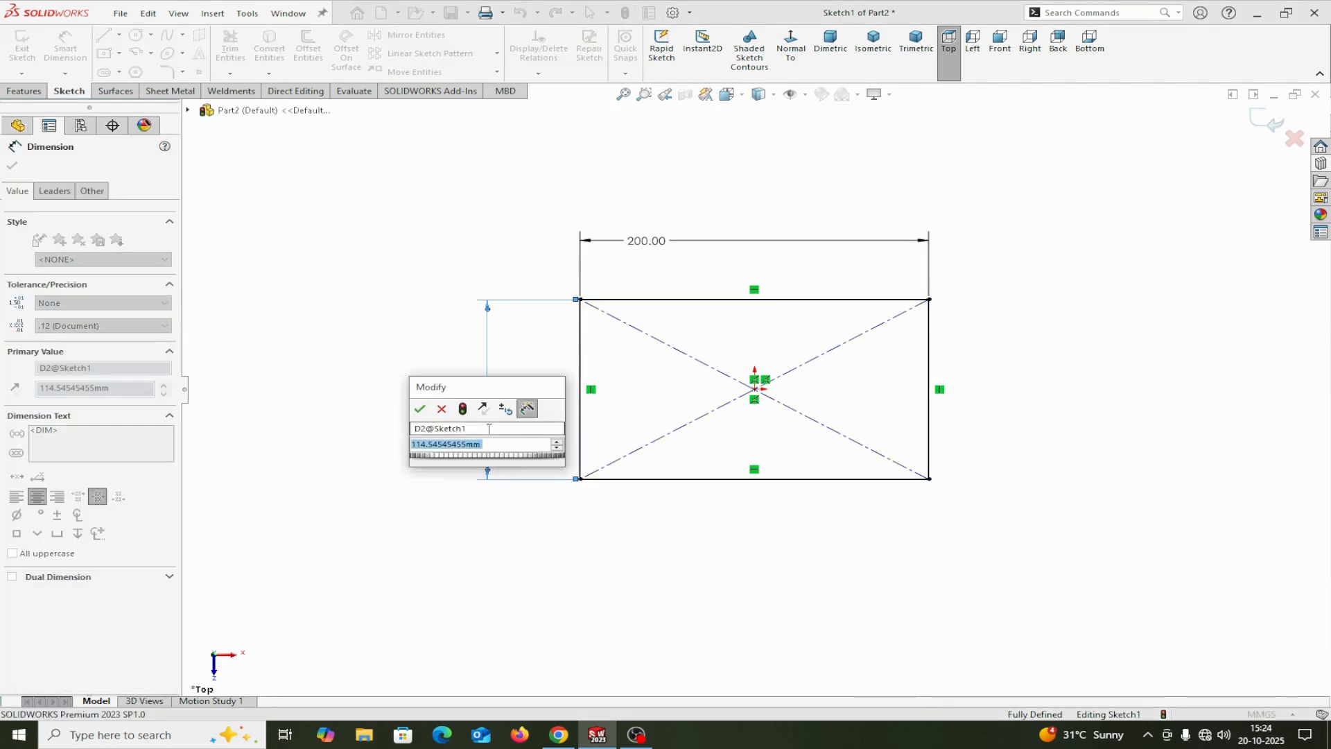
text(1)
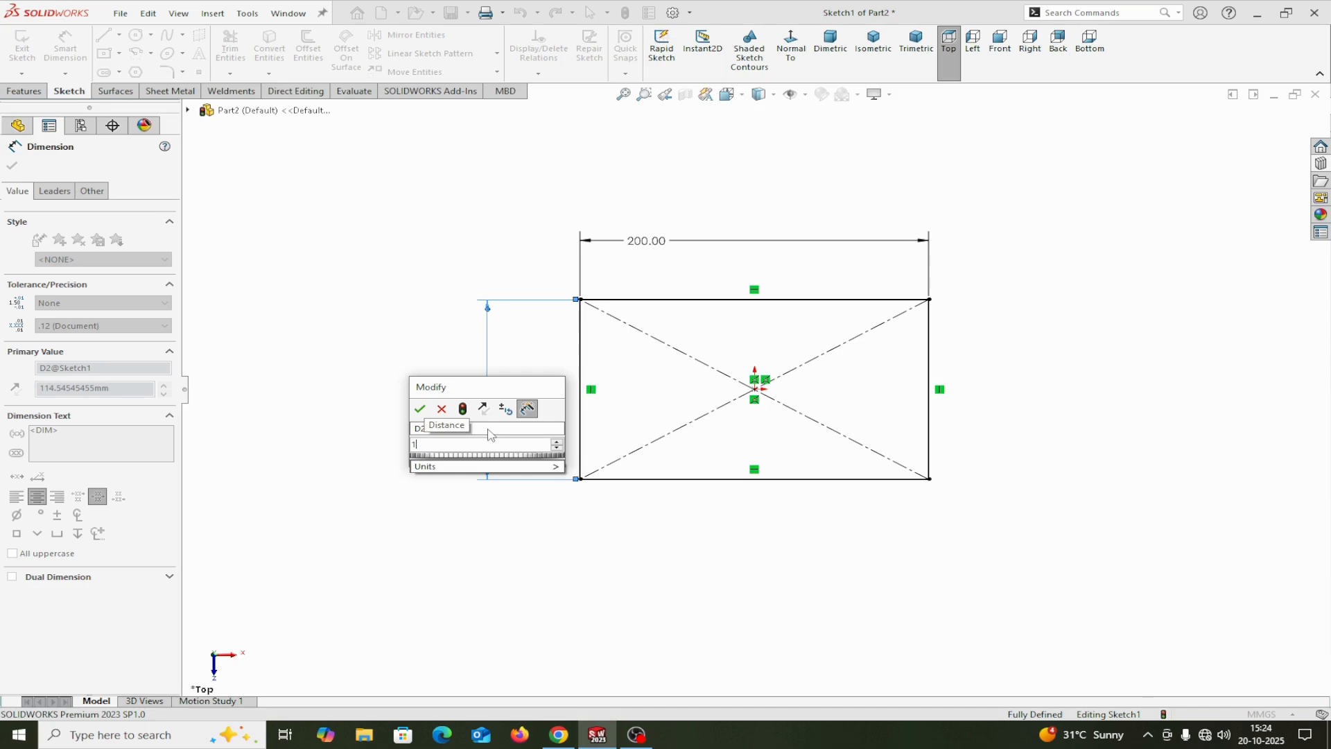
text(80)
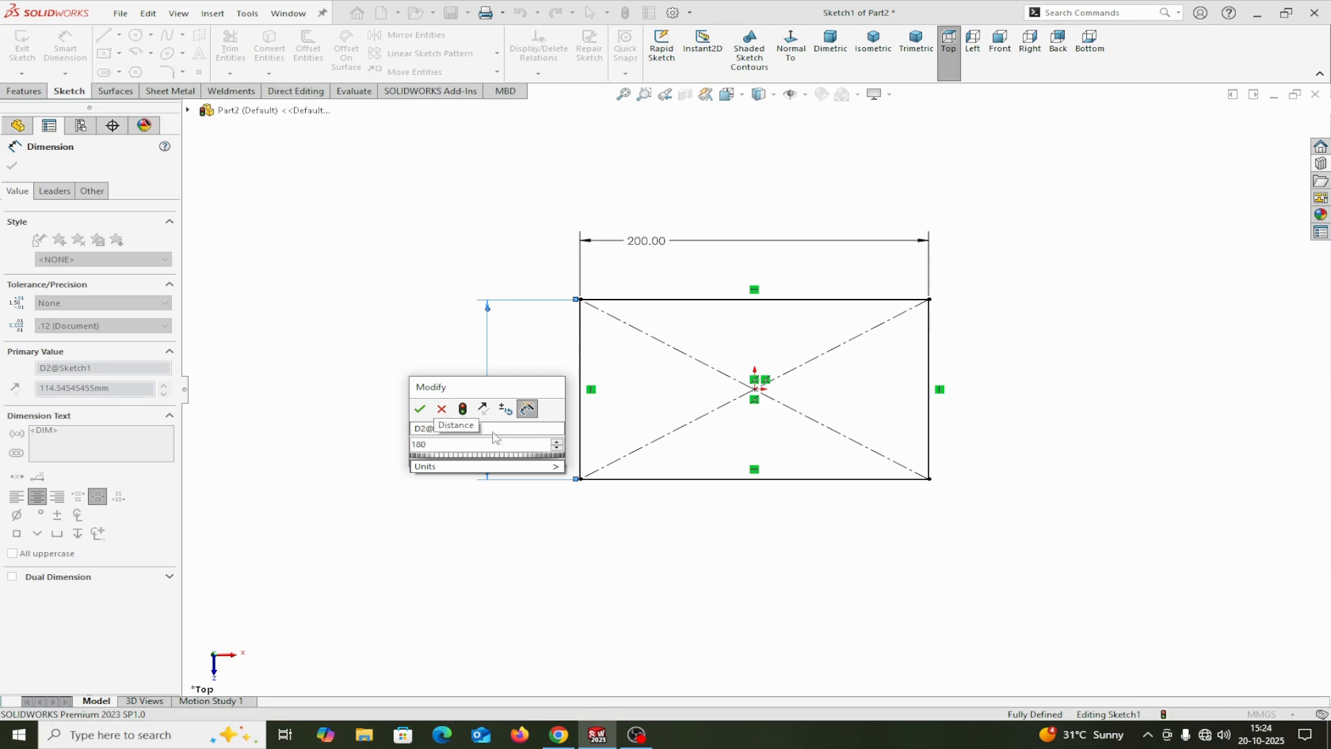
click(420, 408)
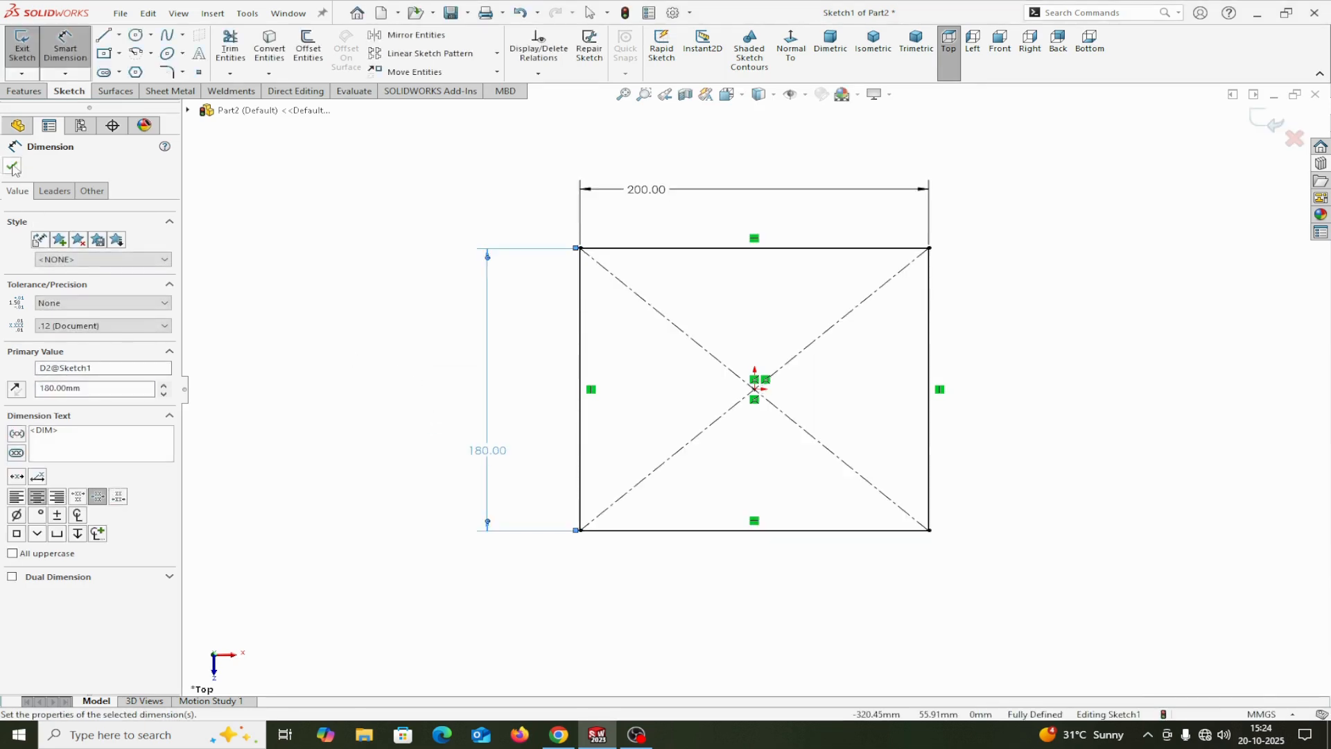
click(12, 167)
Step: Create a 2 mm thick sheet metal base flange from the rectangle sketch, with the thickness direction reversed
click(171, 90)
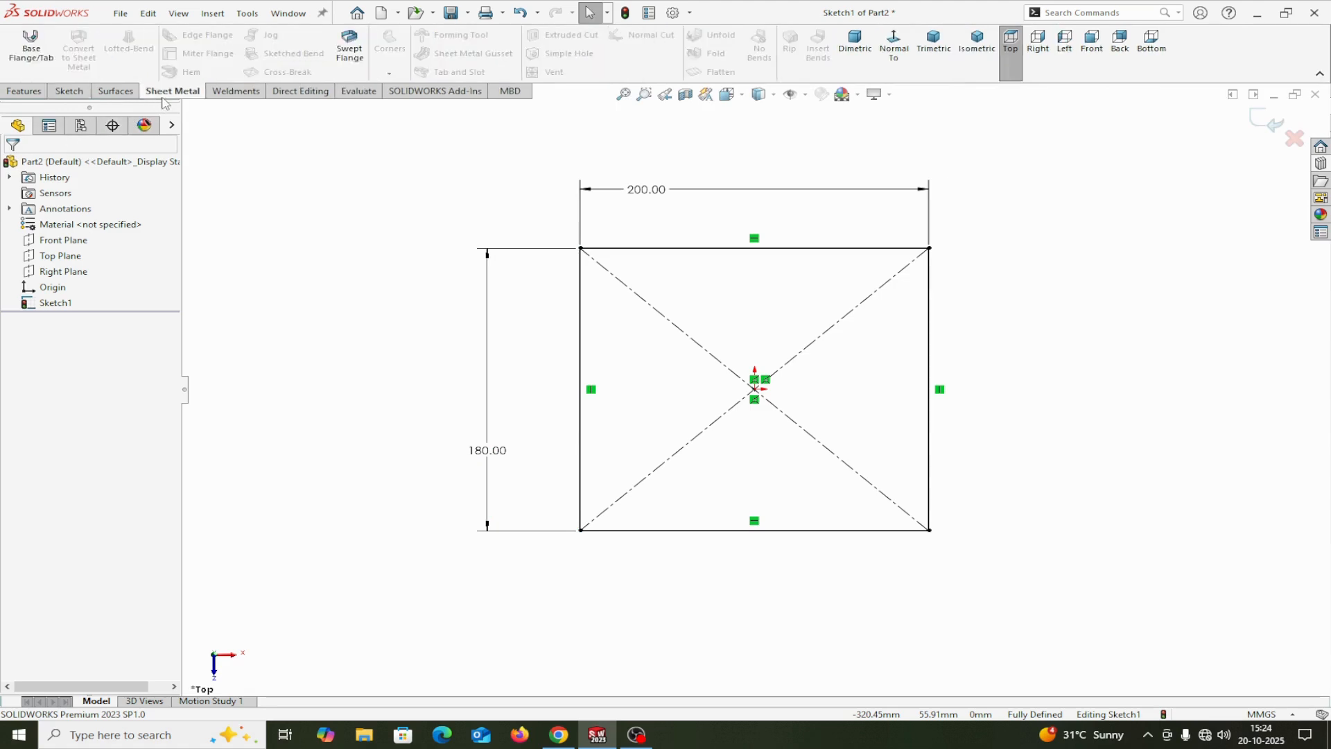
click(44, 61)
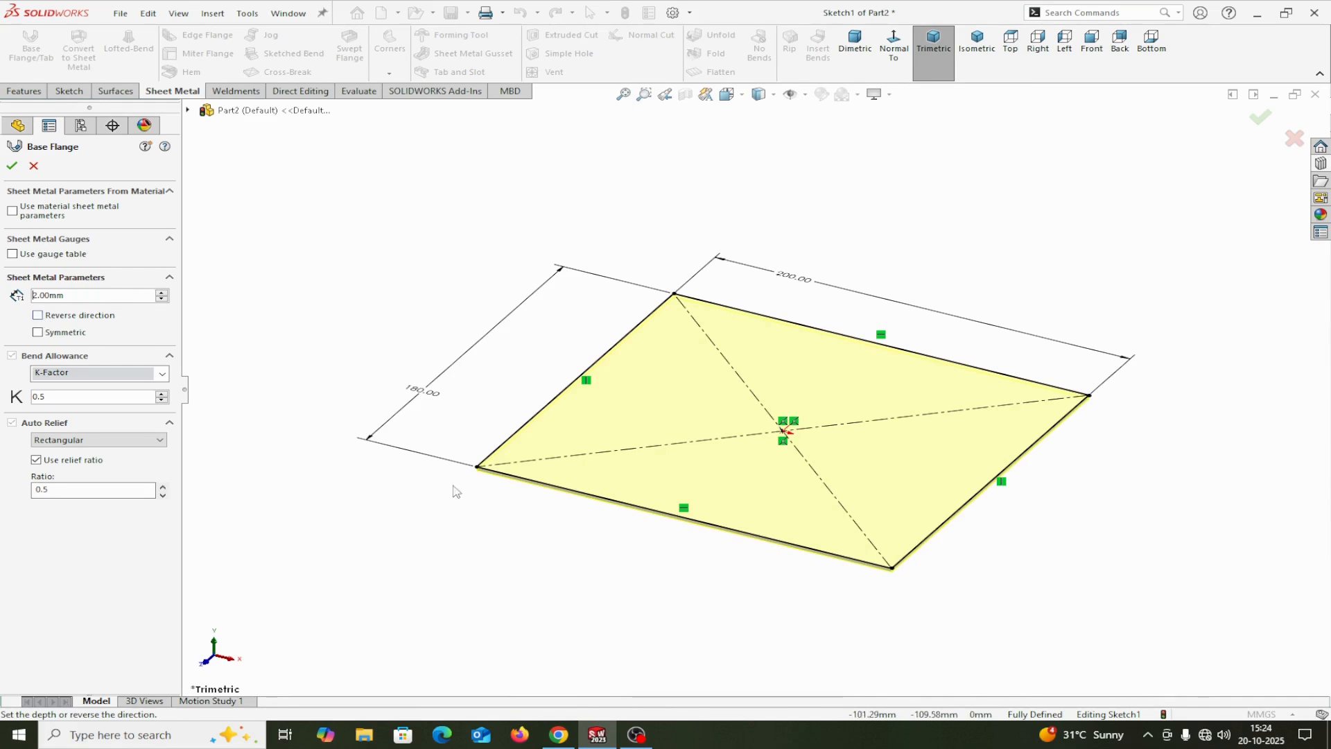
scroll(493, 495, down, 3)
scroll(595, 471, down, 1)
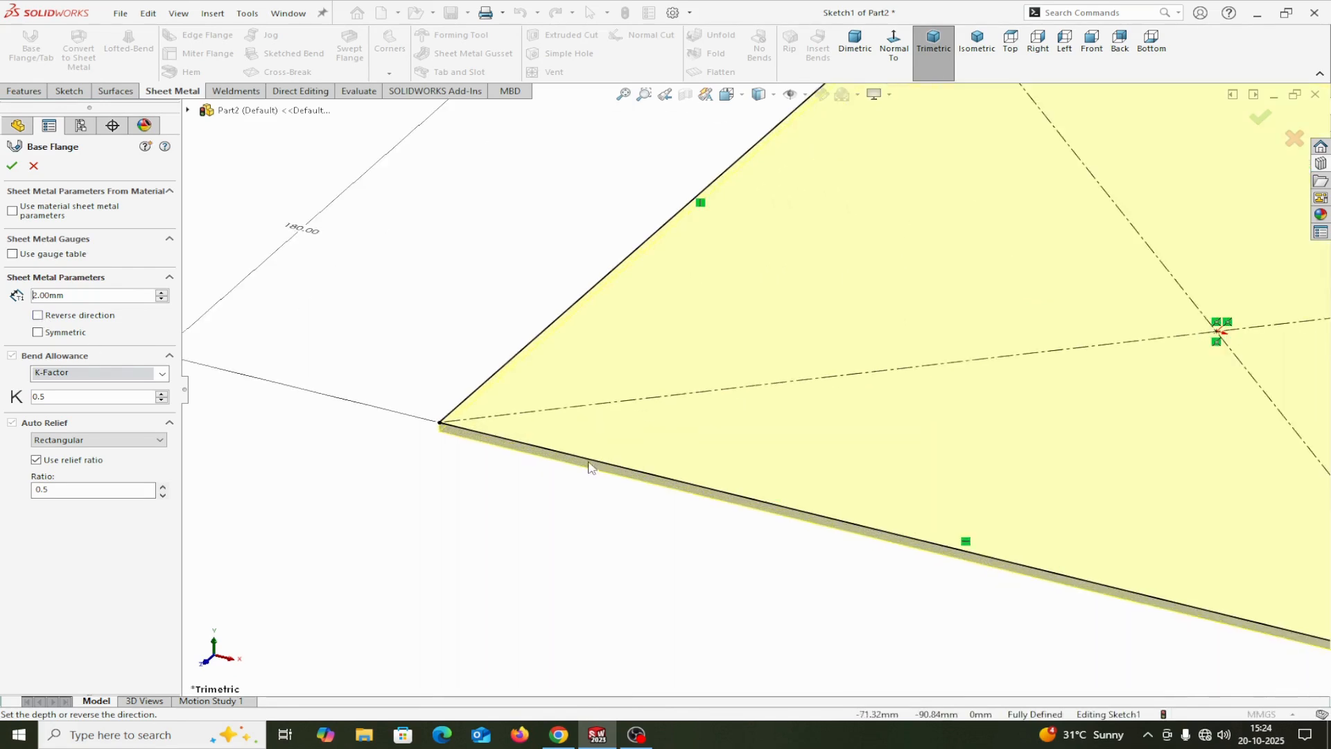
click(38, 316)
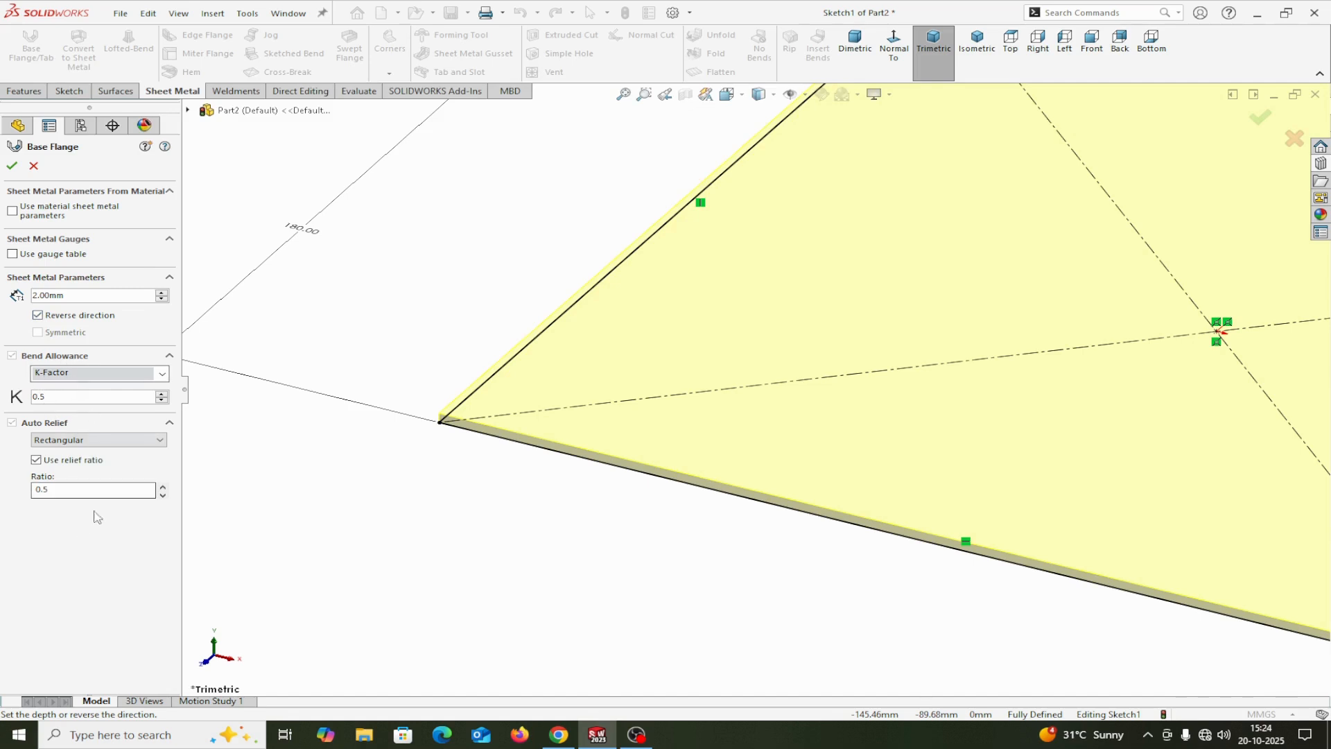
click(12, 166)
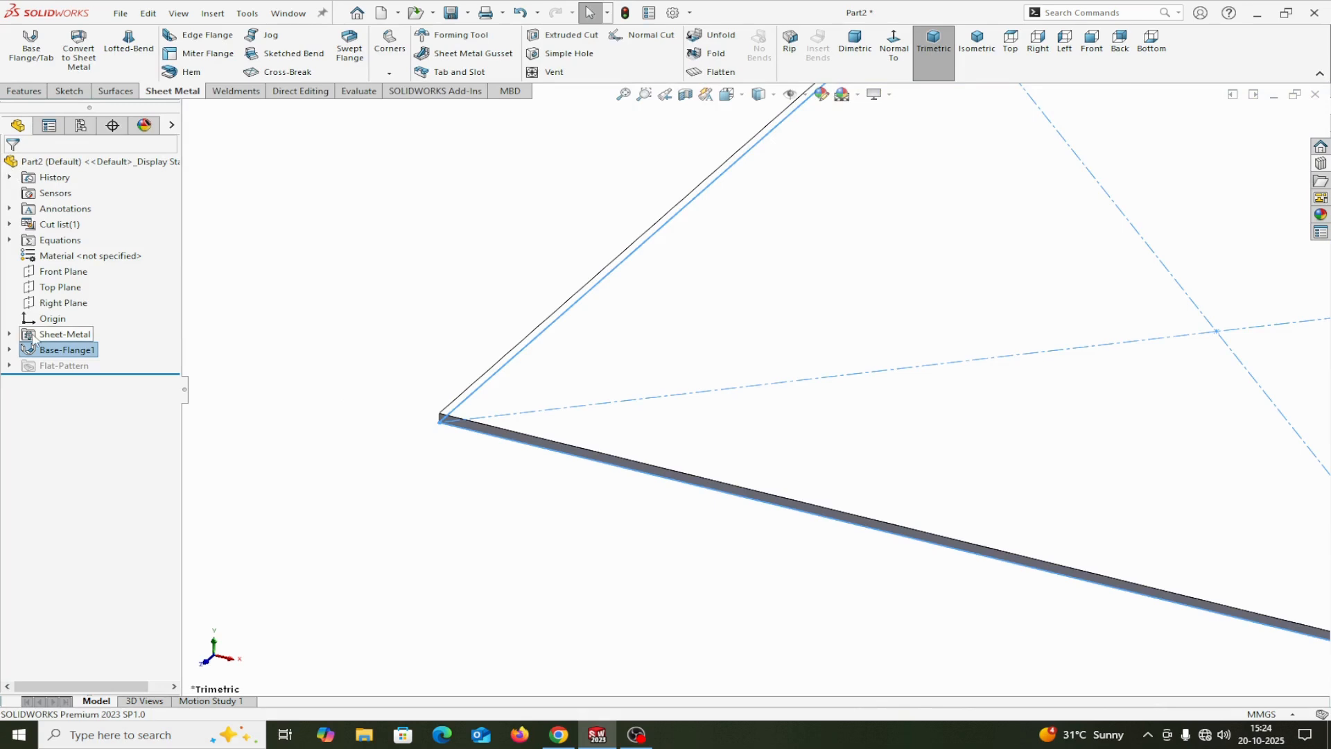
Step: Review the sheet metal definition's bend radius, thickness, K-factor and auto relief settings
right_click(32, 334)
click(46, 291)
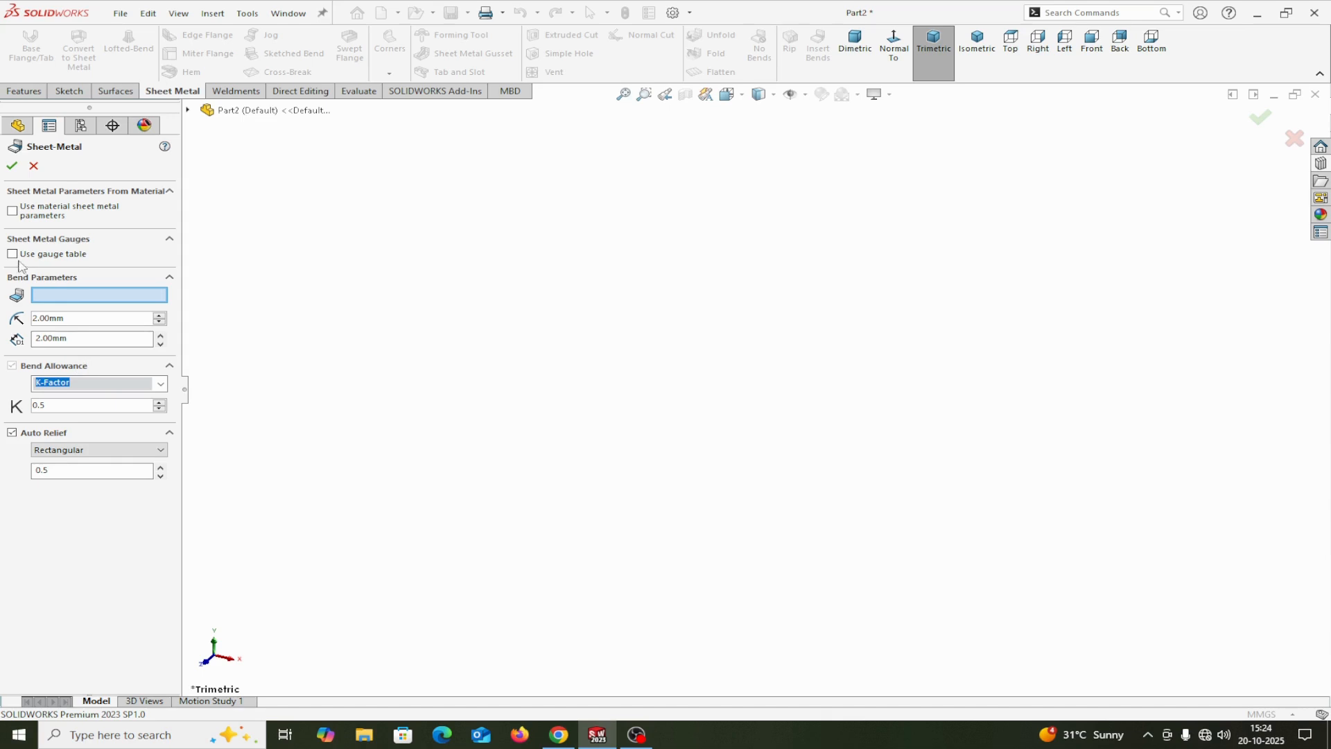
click(12, 165)
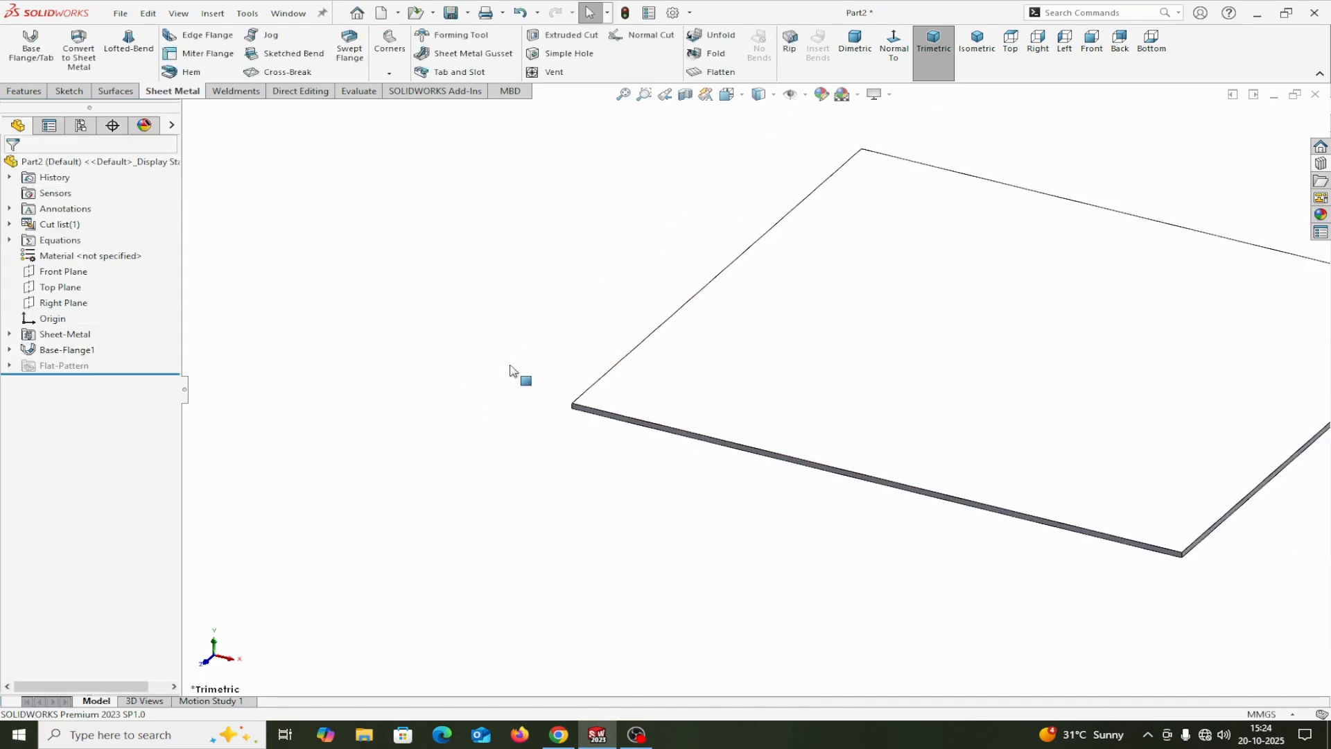
Step: Add 90-degree edge flanges about 38 mm long, pointing upward, along all four edges of the base plate
click(208, 39)
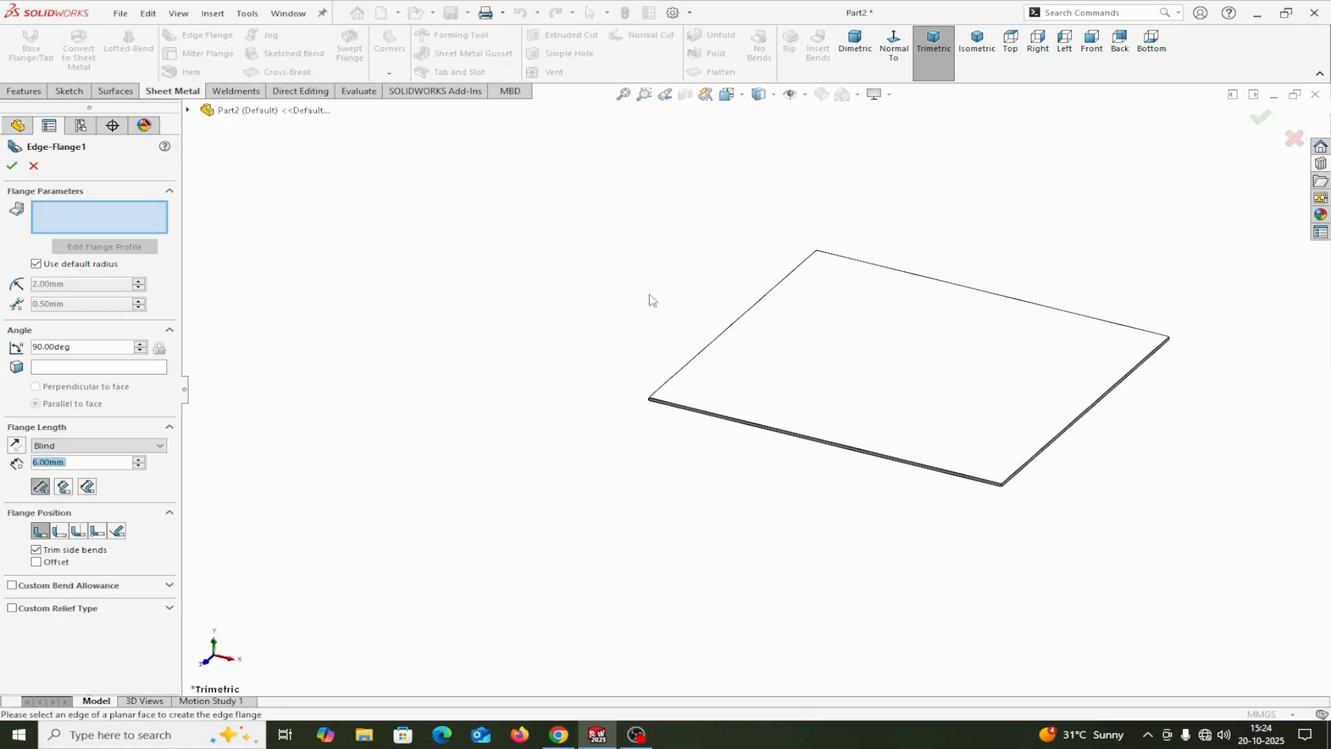
click(697, 354)
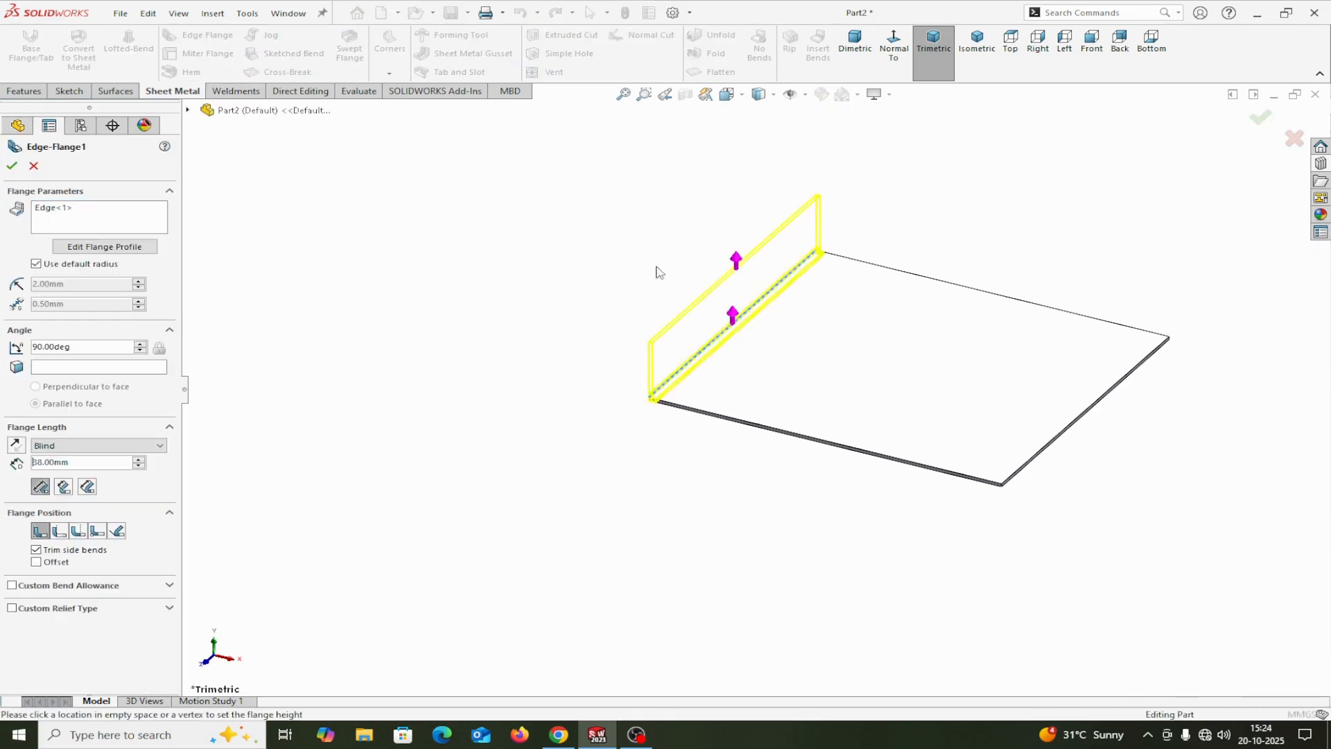
click(697, 280)
click(891, 276)
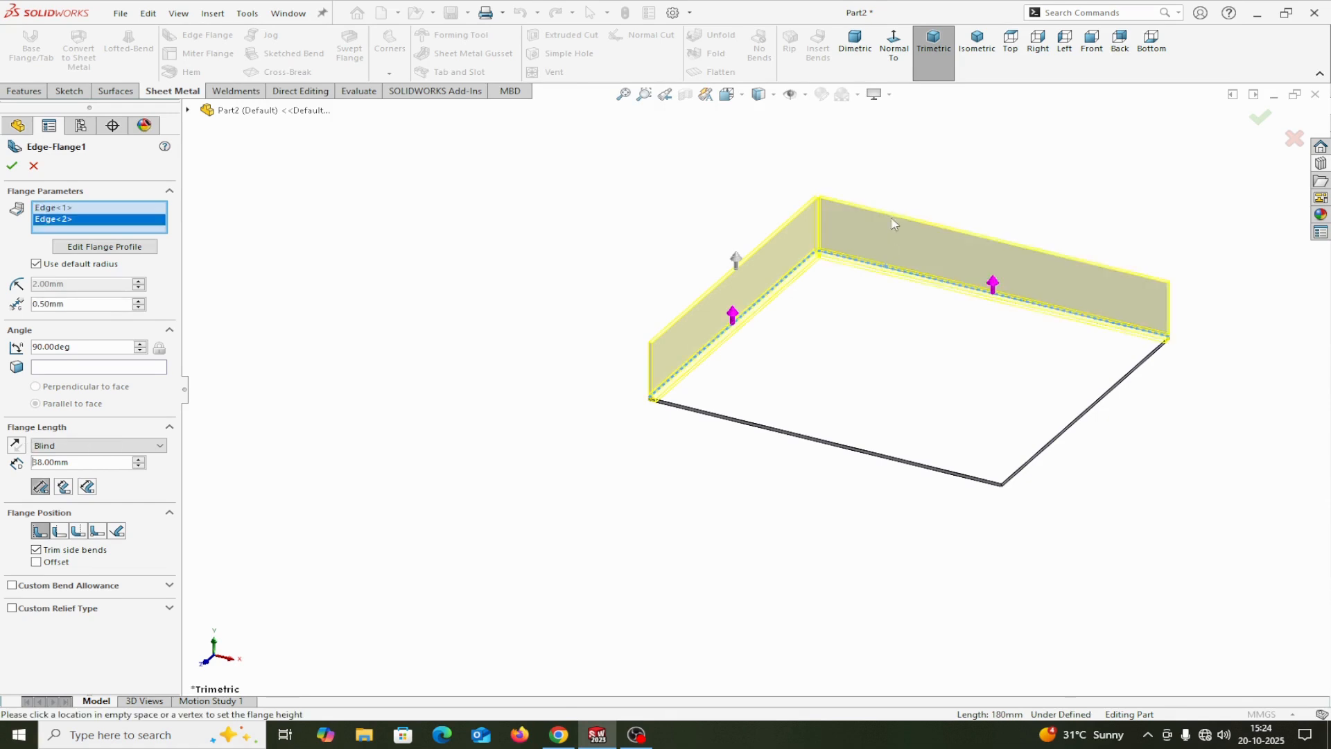
click(1072, 428)
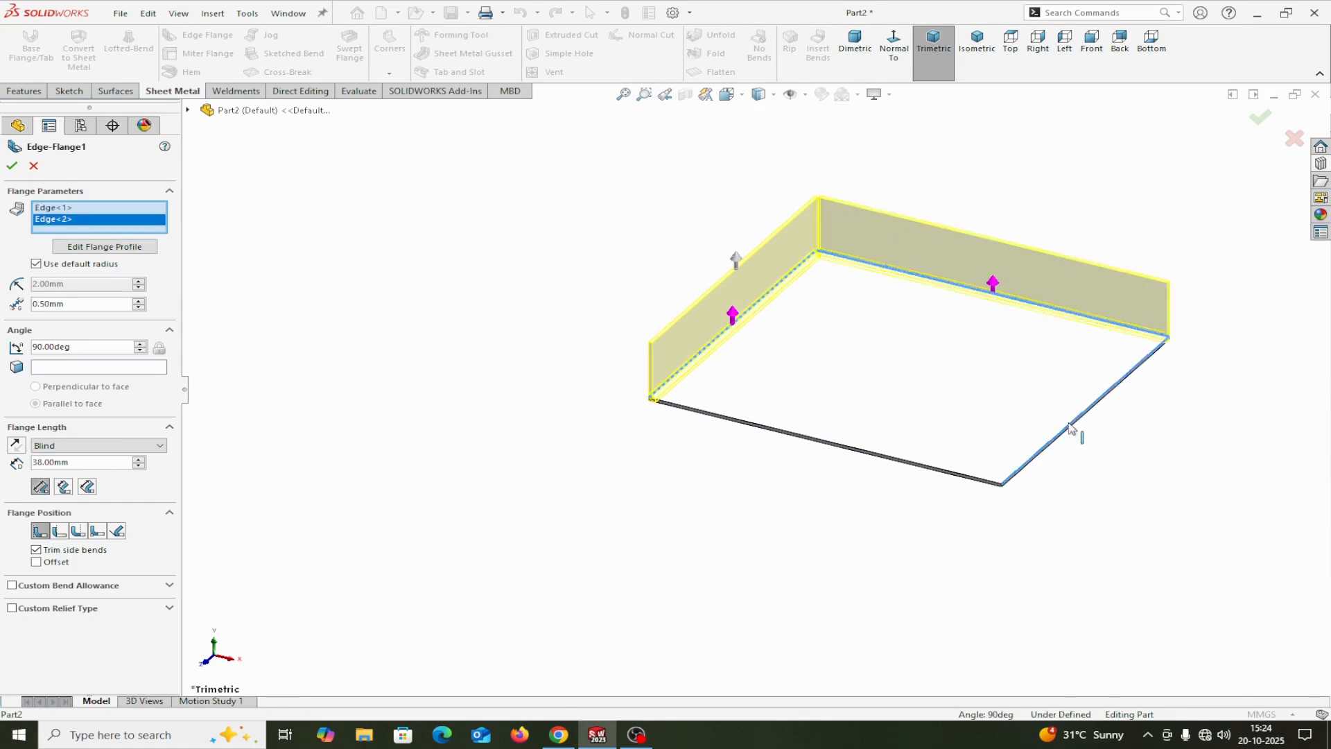
click(924, 466)
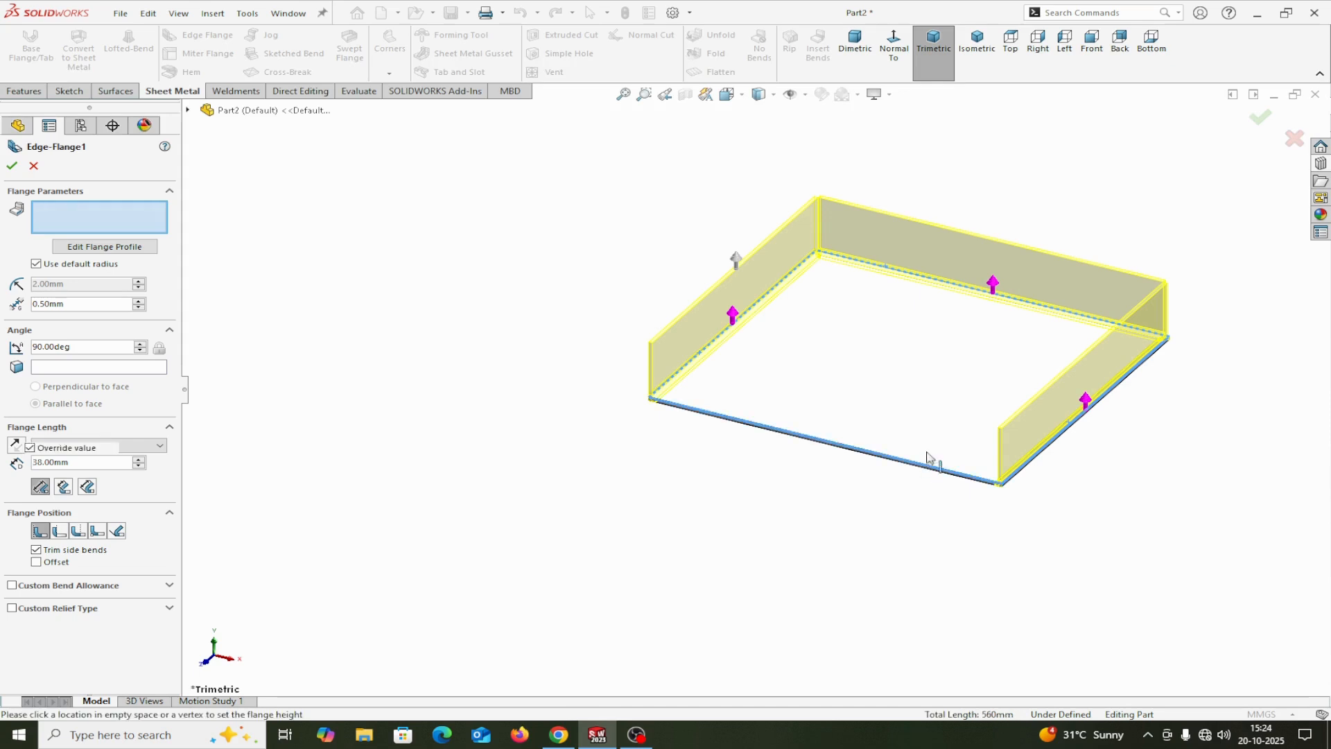
click(11, 166)
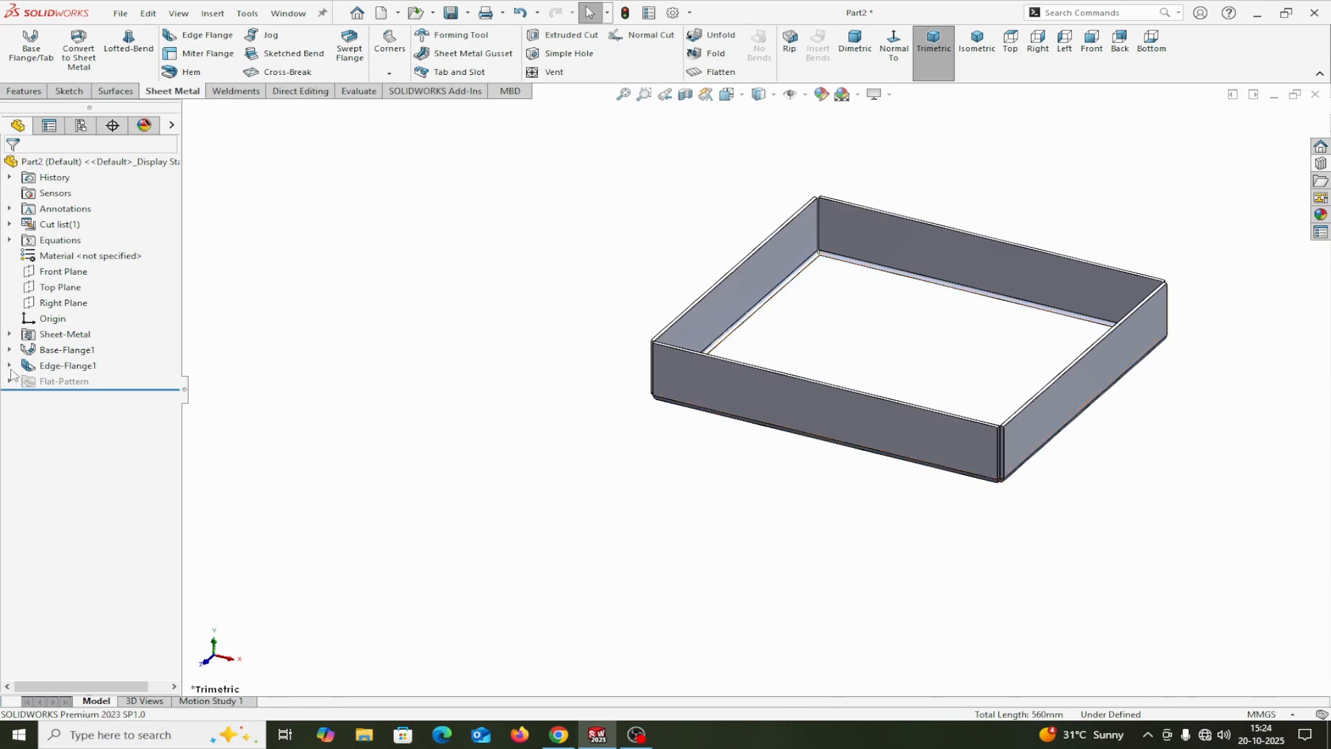
Step: Edit the edge flanges to point downward with a 40 mm length measured from the outer virtual sharp
right_click(35, 365)
click(48, 331)
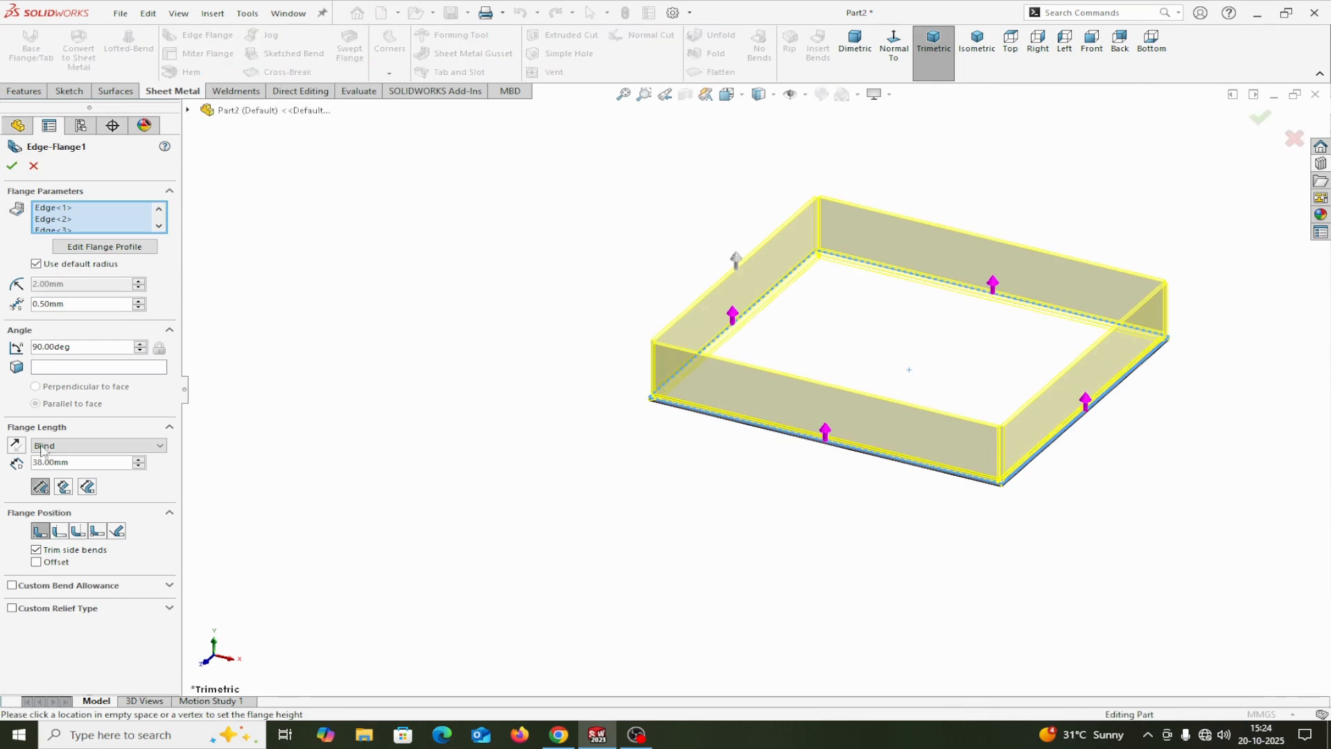
click(15, 445)
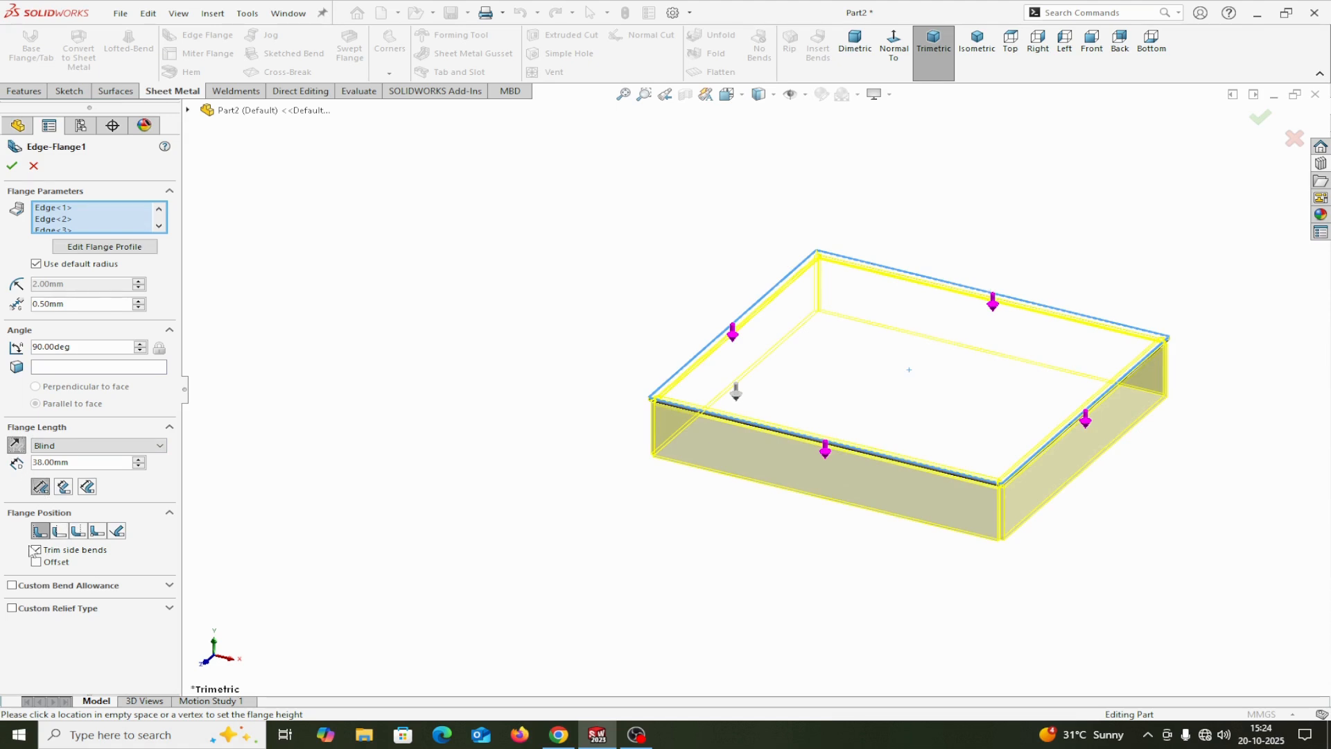
click(41, 494)
double_click(84, 465)
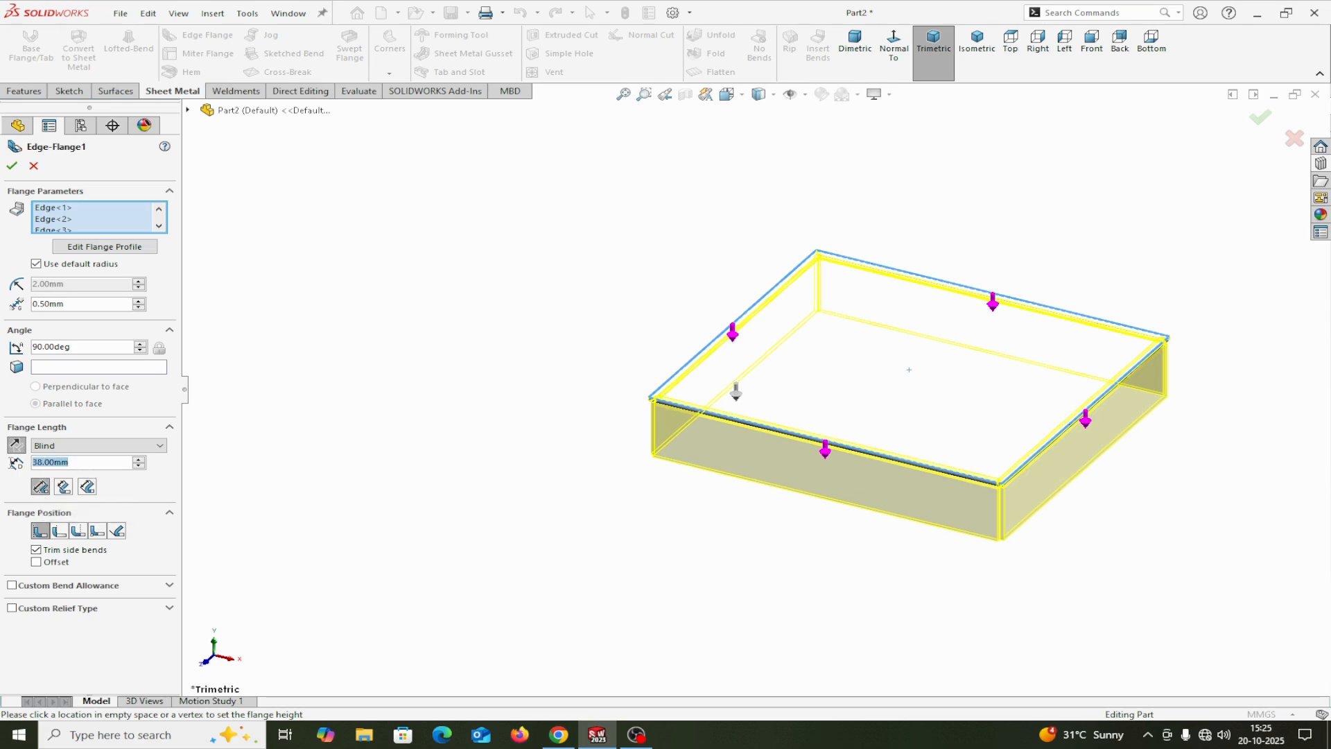
text(40)
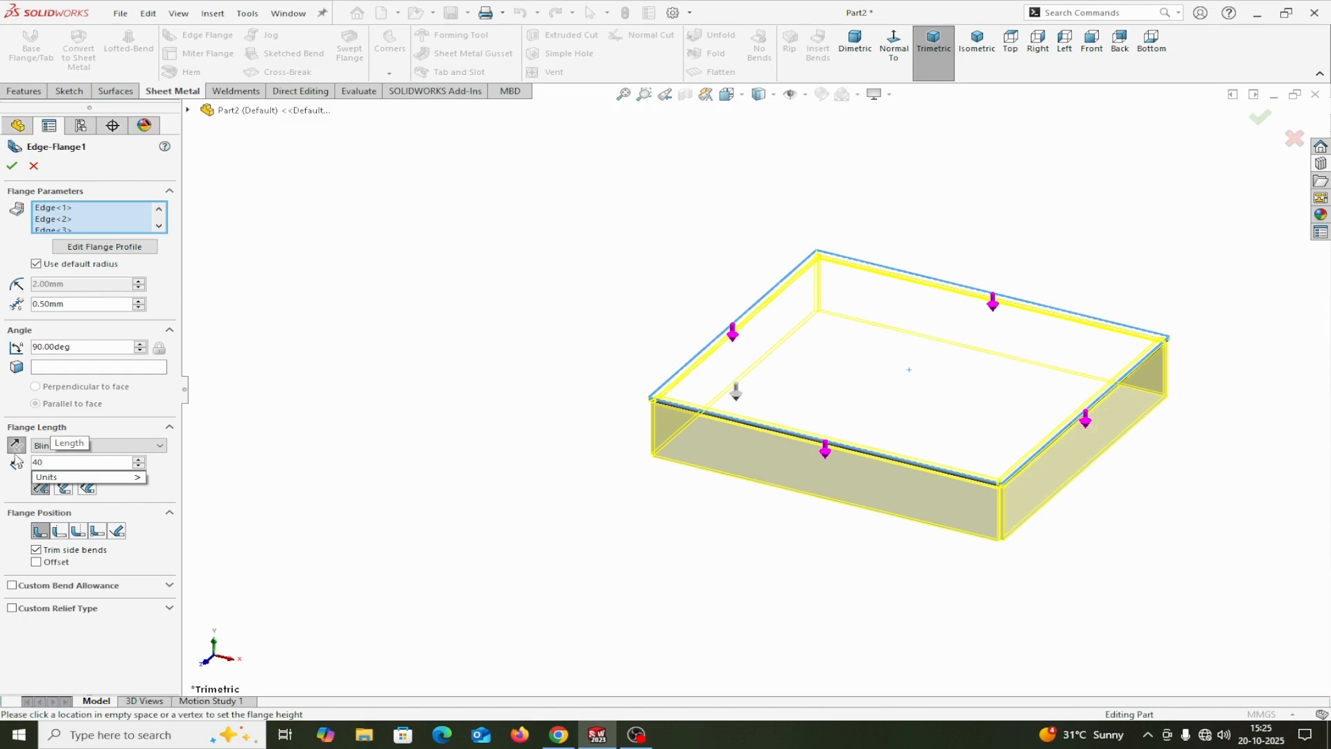
key(Return)
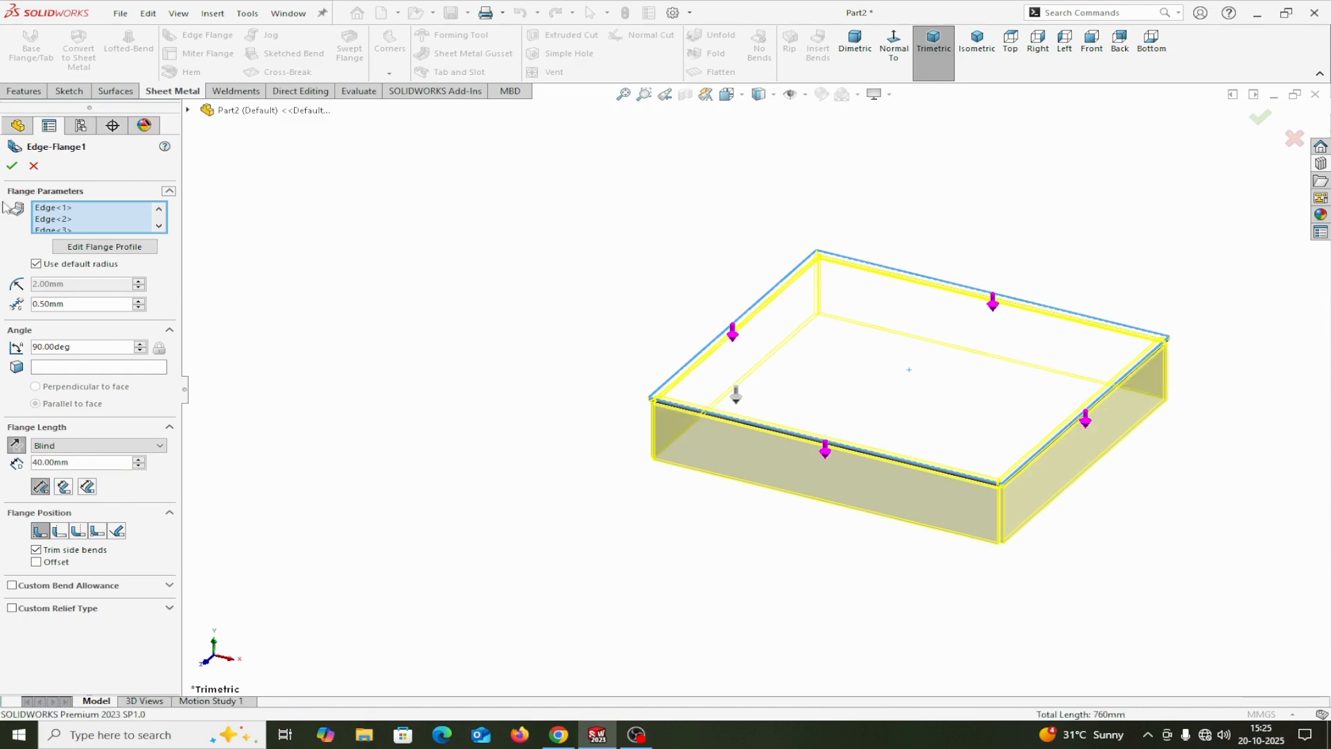
click(12, 166)
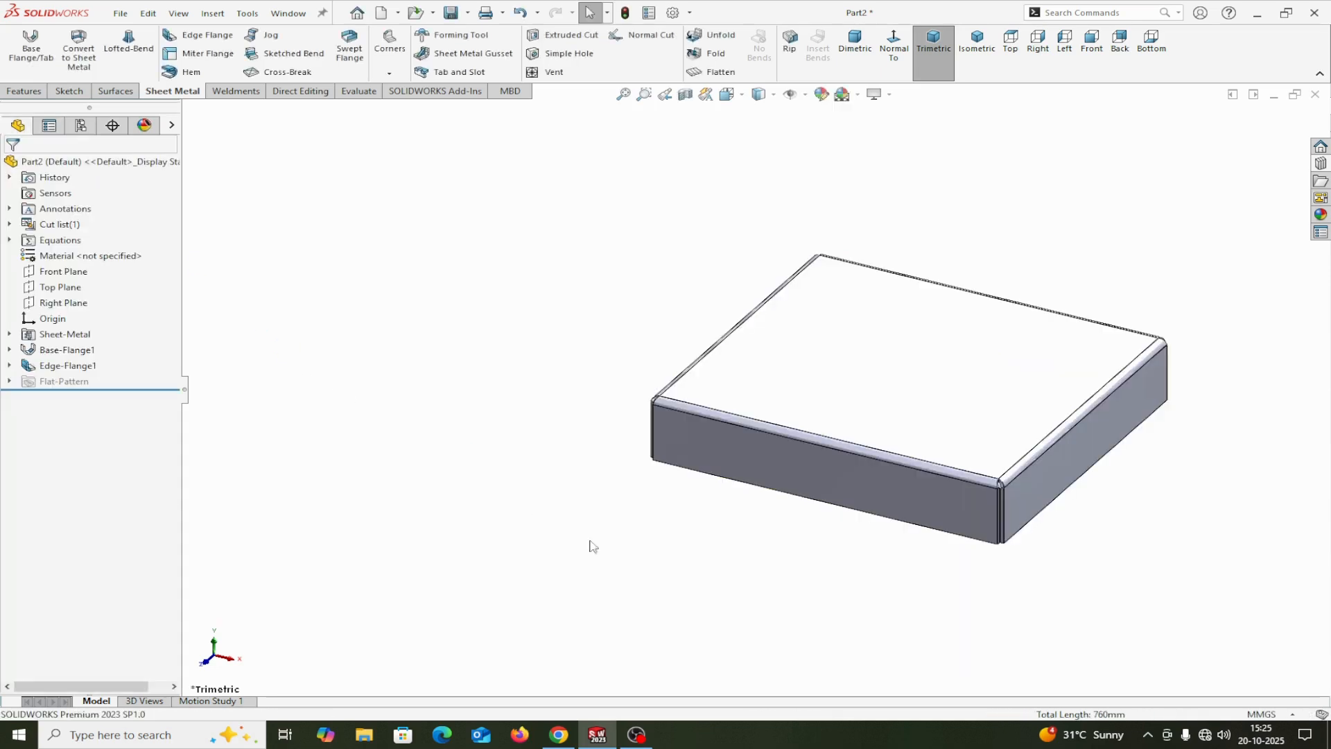
Step: Apply a light orange color appearance (RGB 252, 188, 132) to the whole part
click(171, 126)
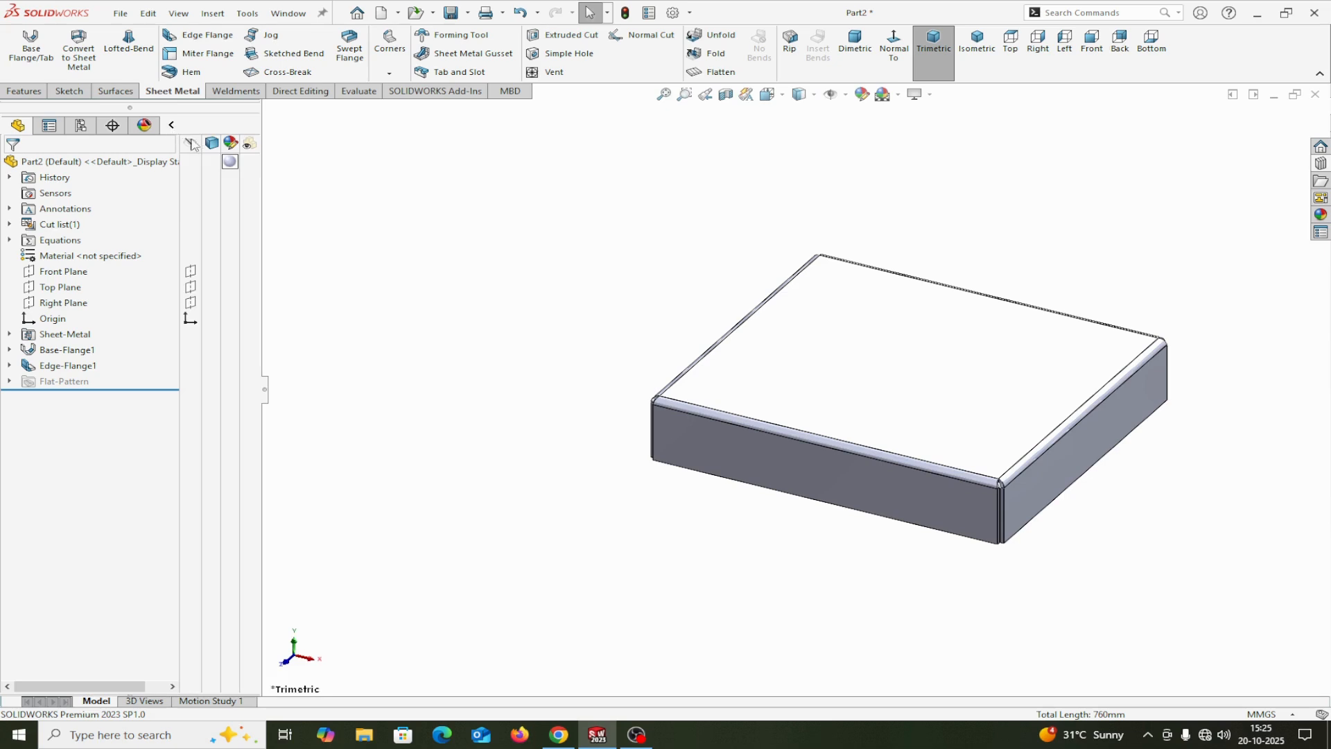
click(233, 162)
click(251, 169)
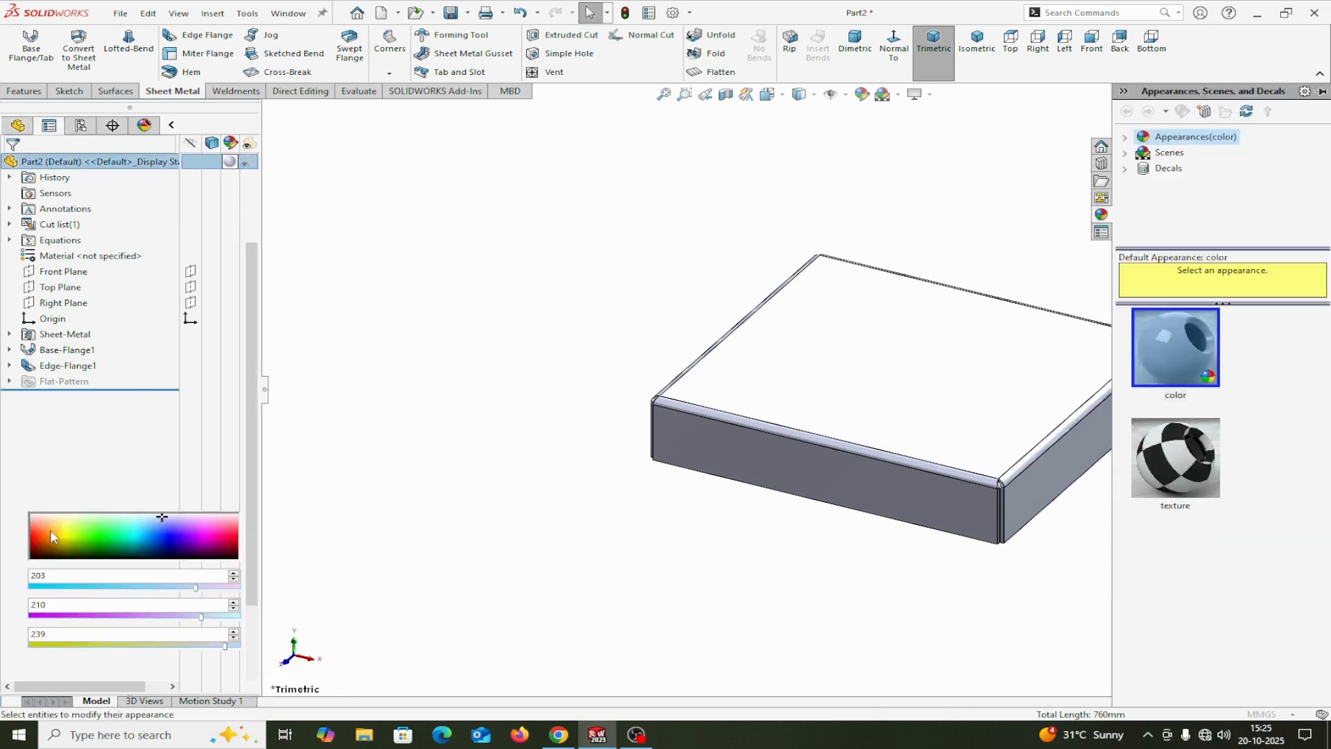
click(104, 452)
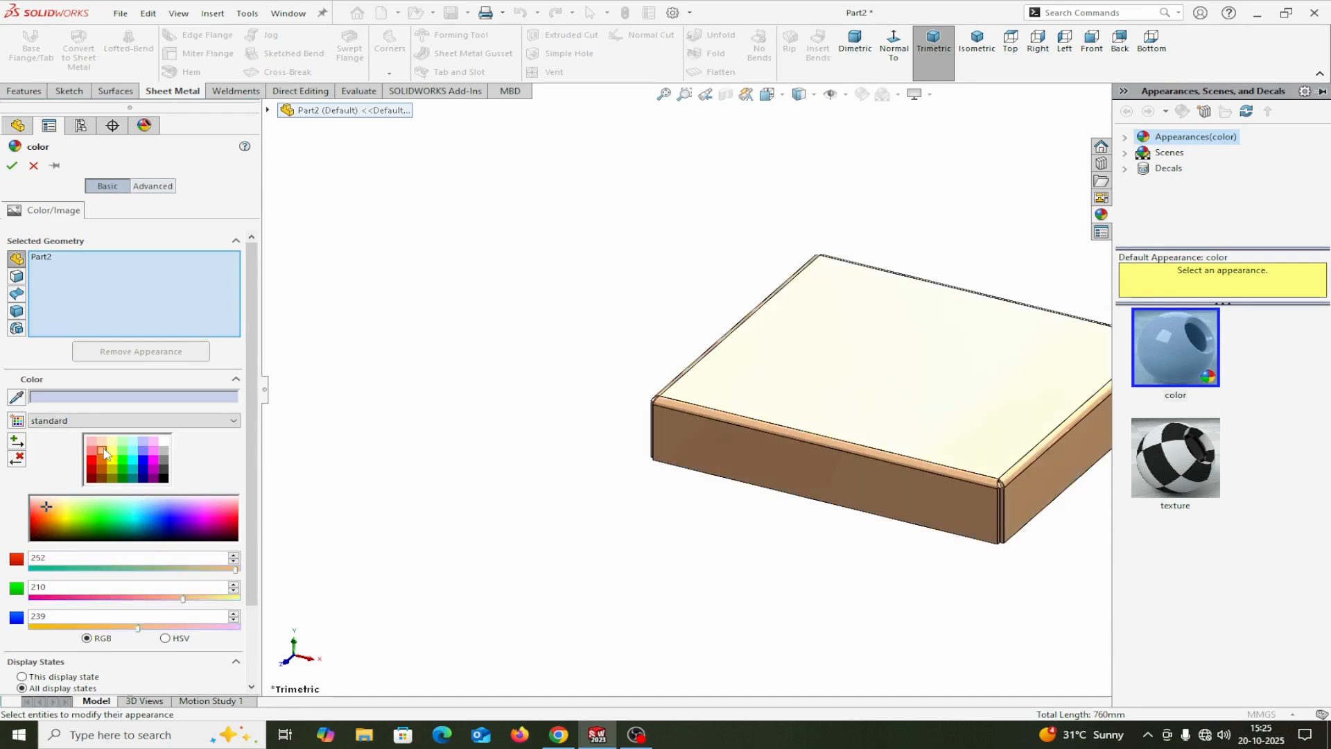
click(12, 165)
click(171, 126)
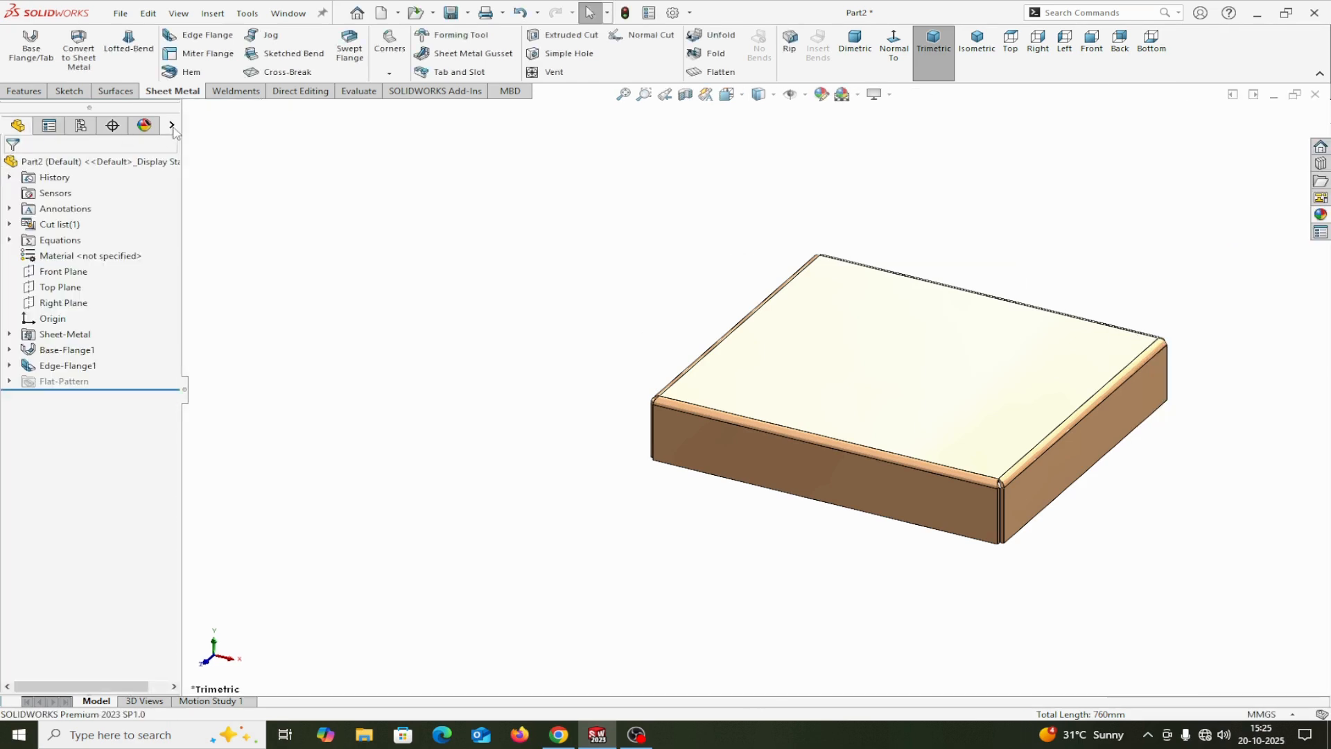
Step: Switch the cover to an isometric view and check whether the Task Pane is enabled in the user interface settings
click(978, 65)
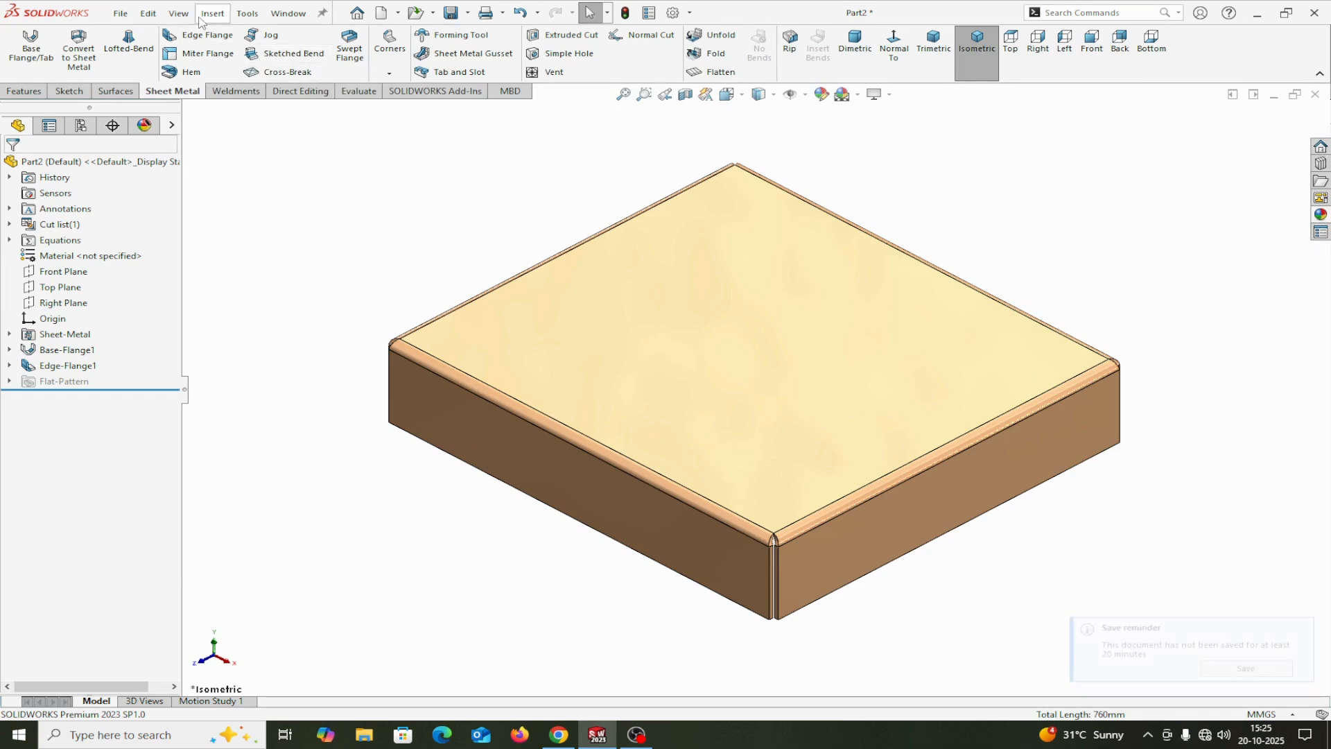
click(178, 13)
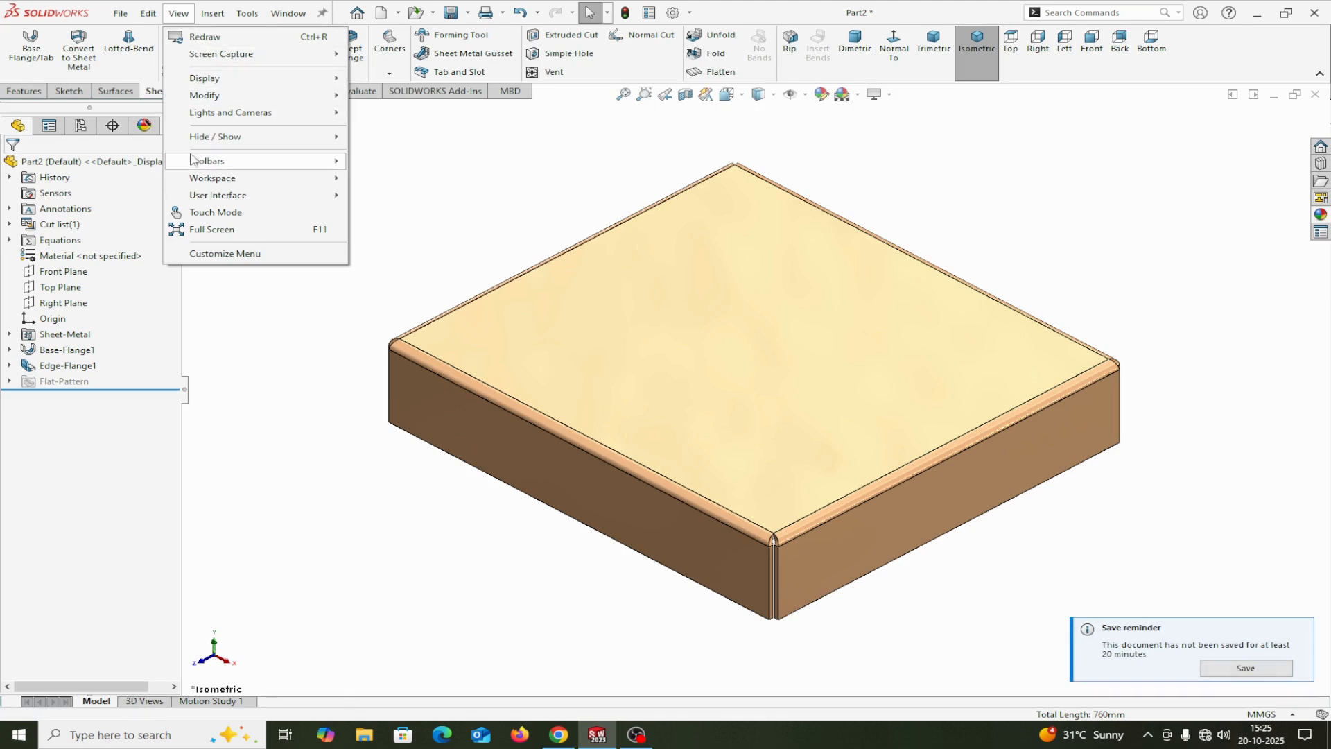
mouse_move(199, 166)
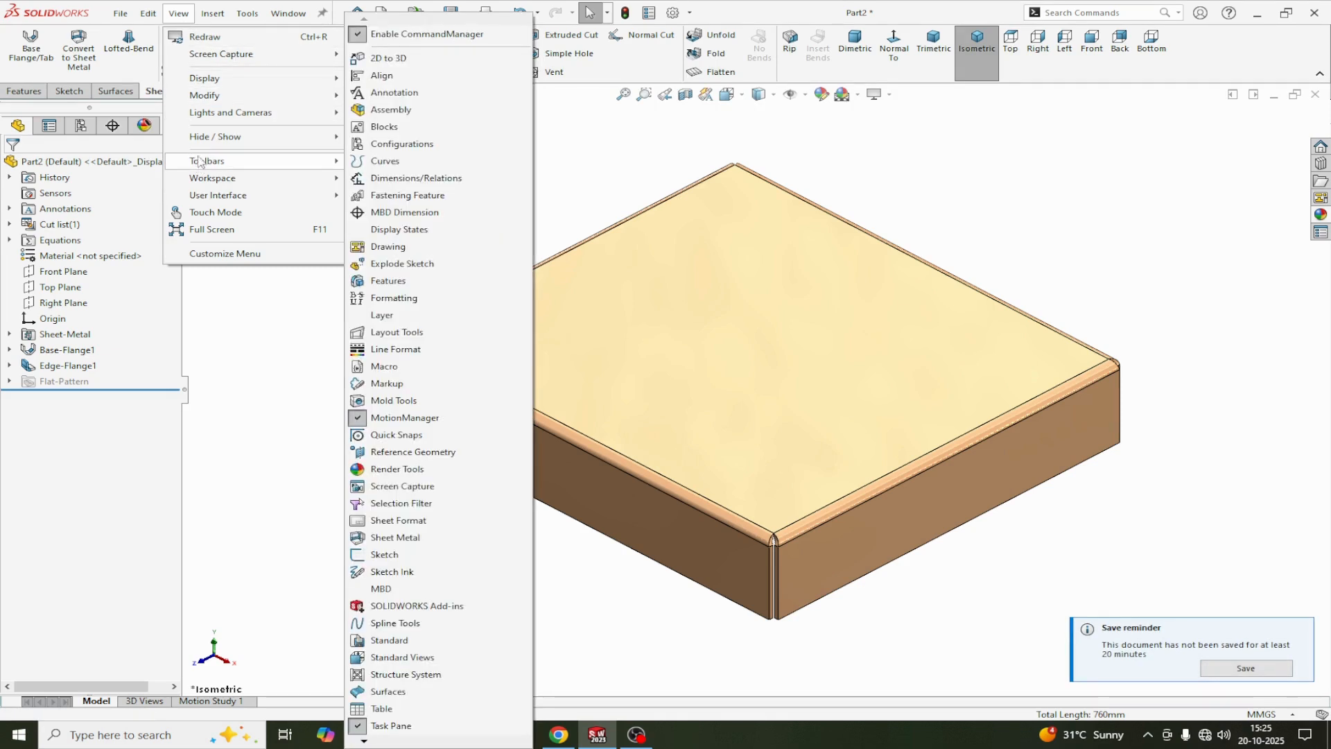
mouse_move(200, 197)
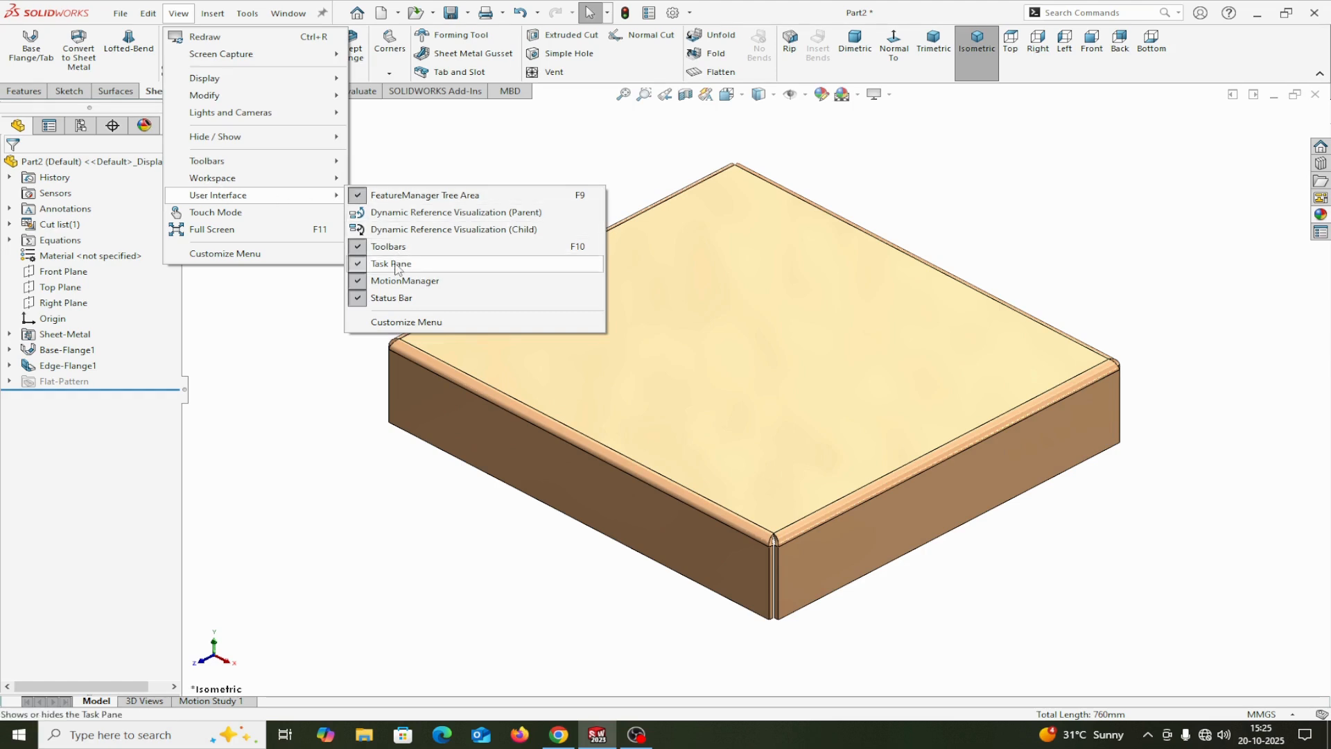
click(318, 373)
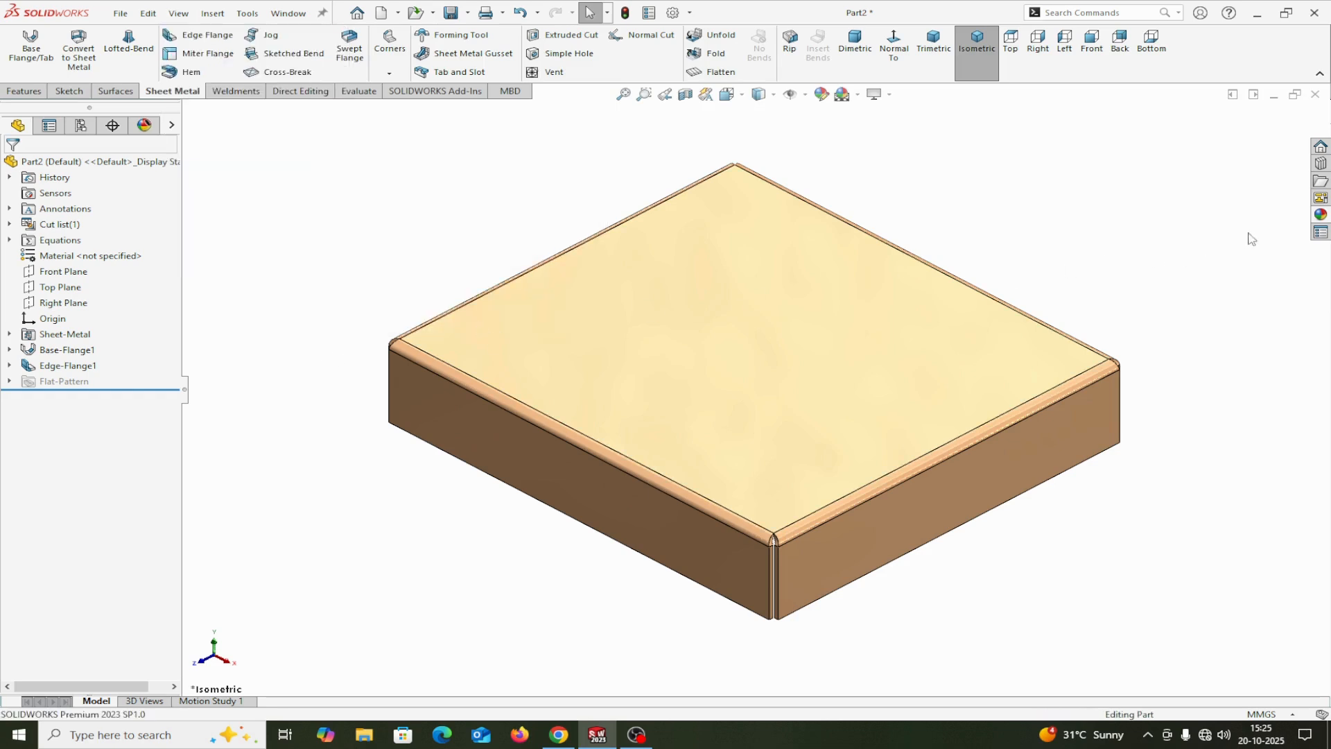
Step: Show the Design Library and review the folder path assigned to it in the File Locations system options
click(1322, 165)
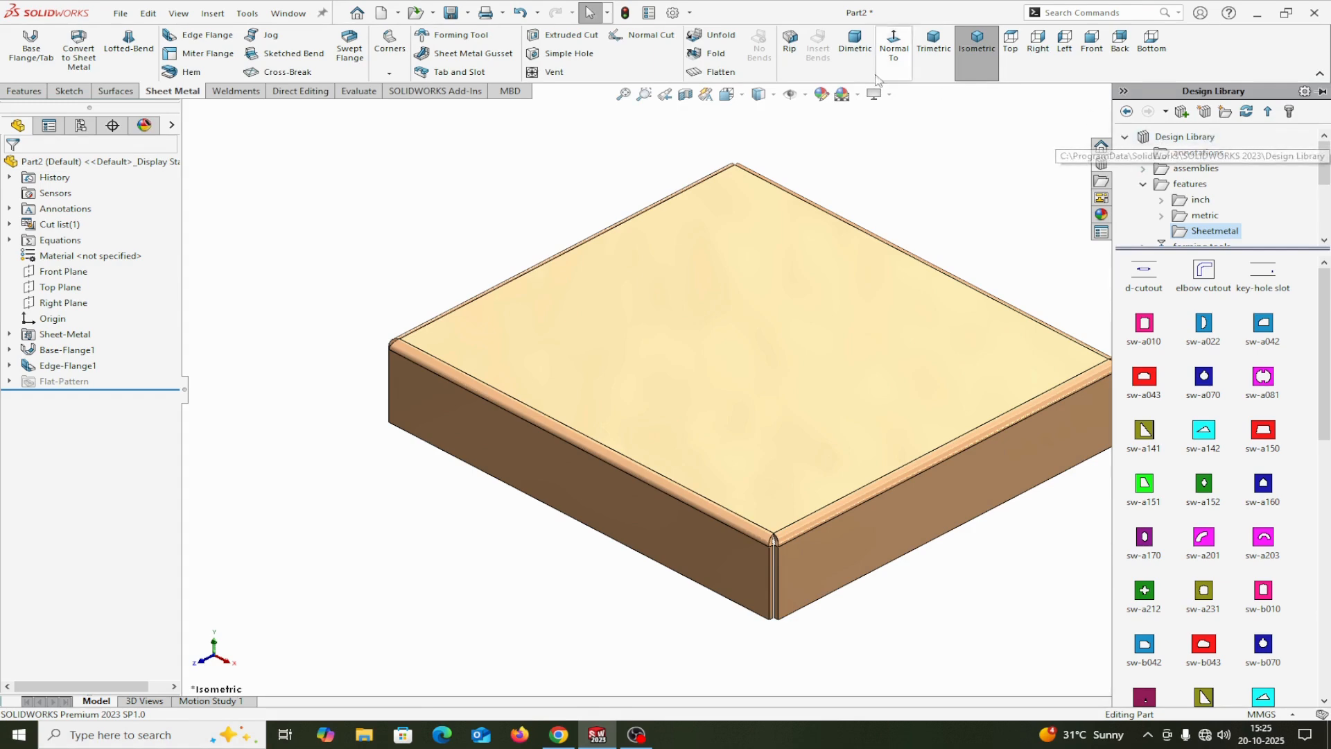
click(690, 13)
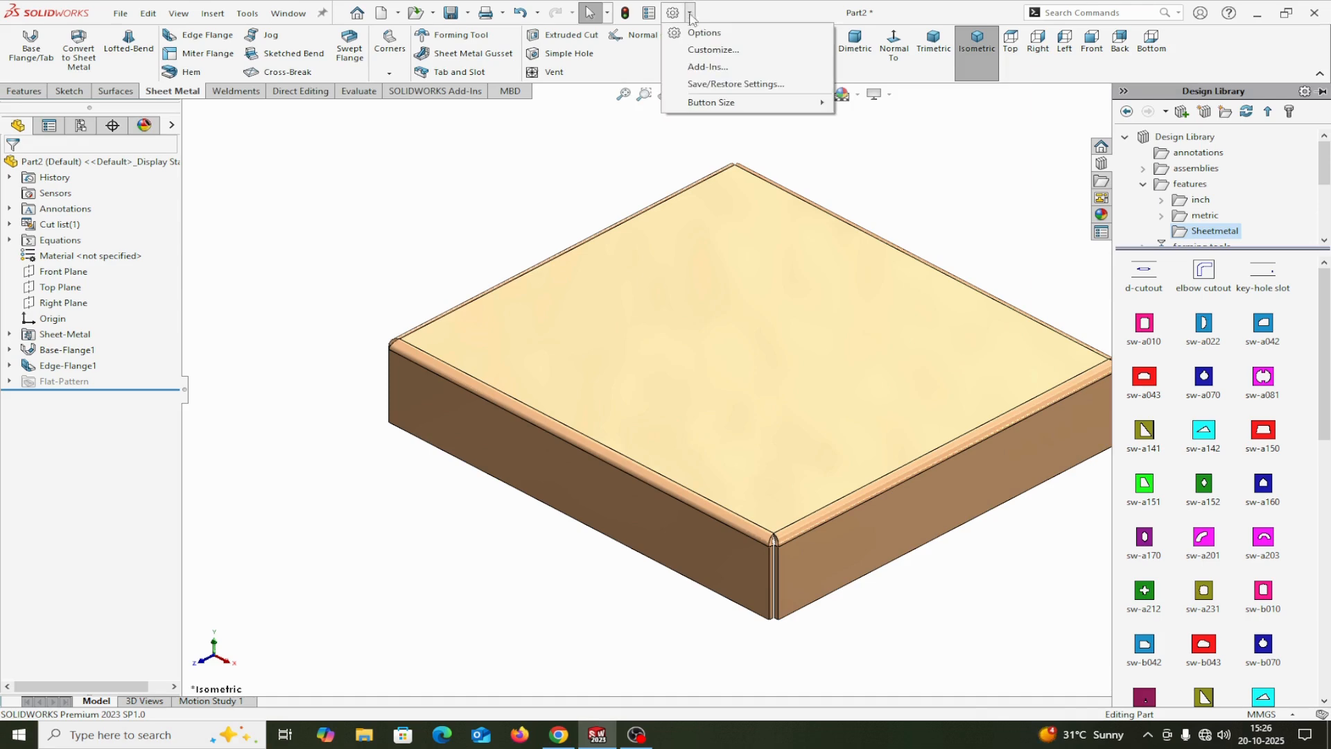
click(704, 32)
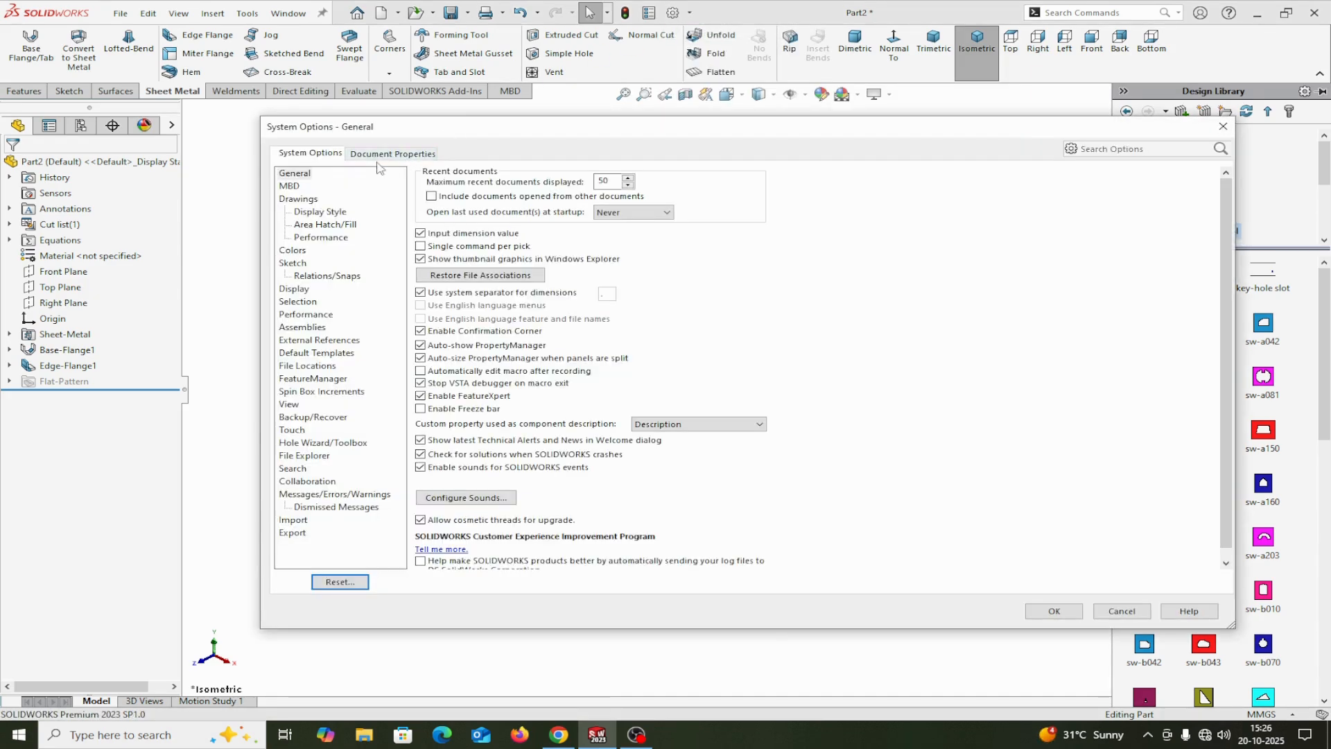
click(288, 367)
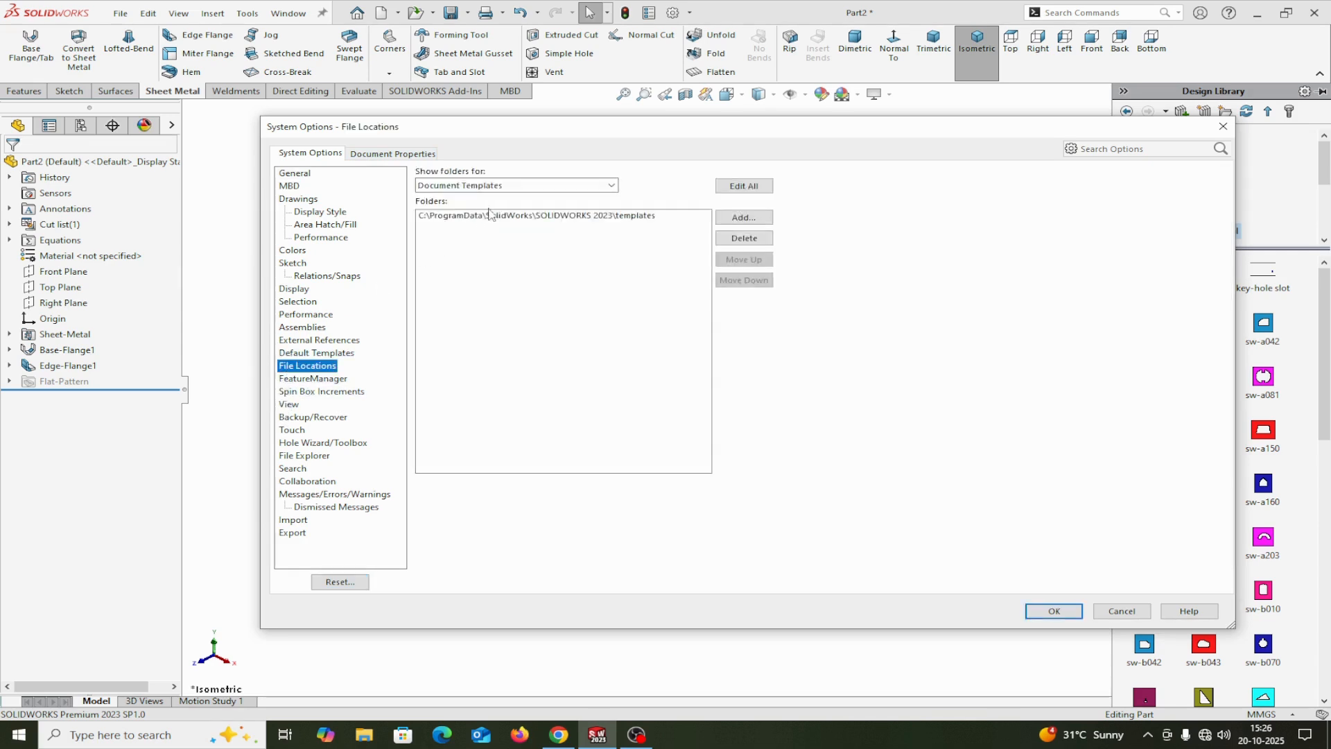
click(609, 186)
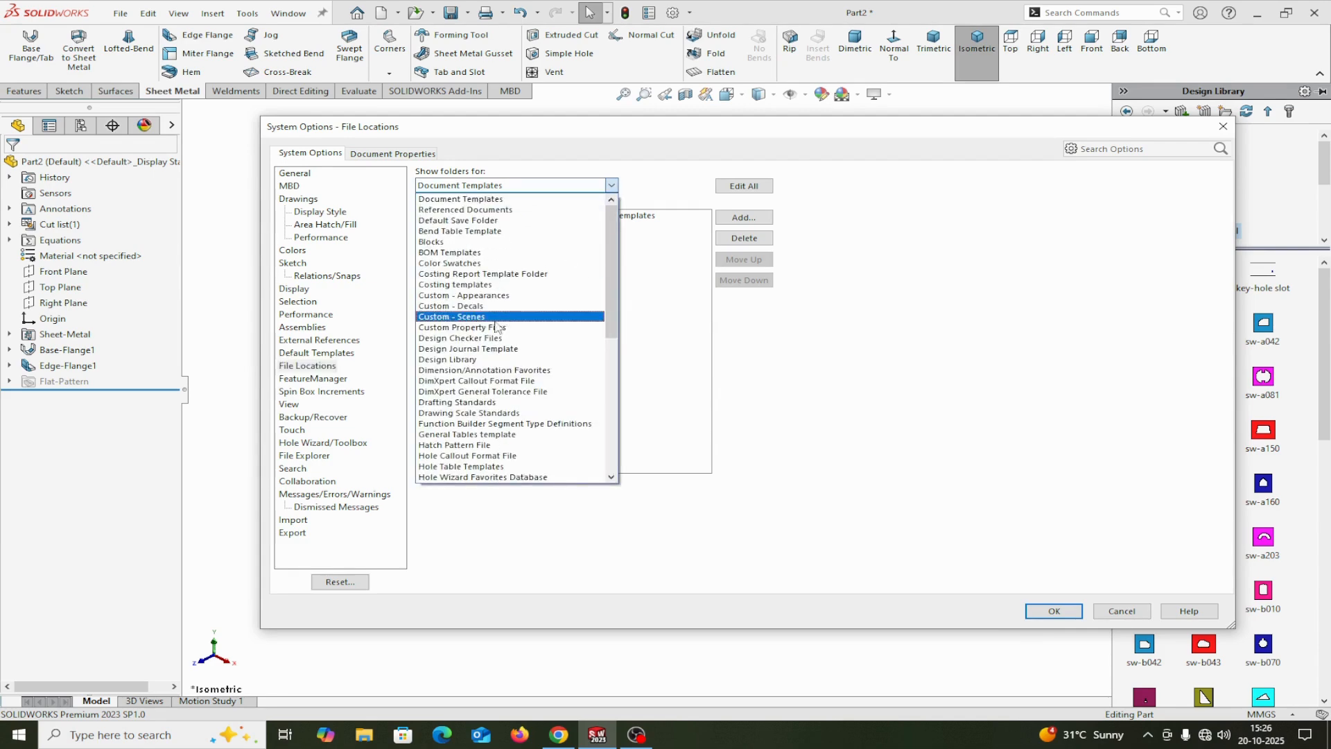
click(456, 361)
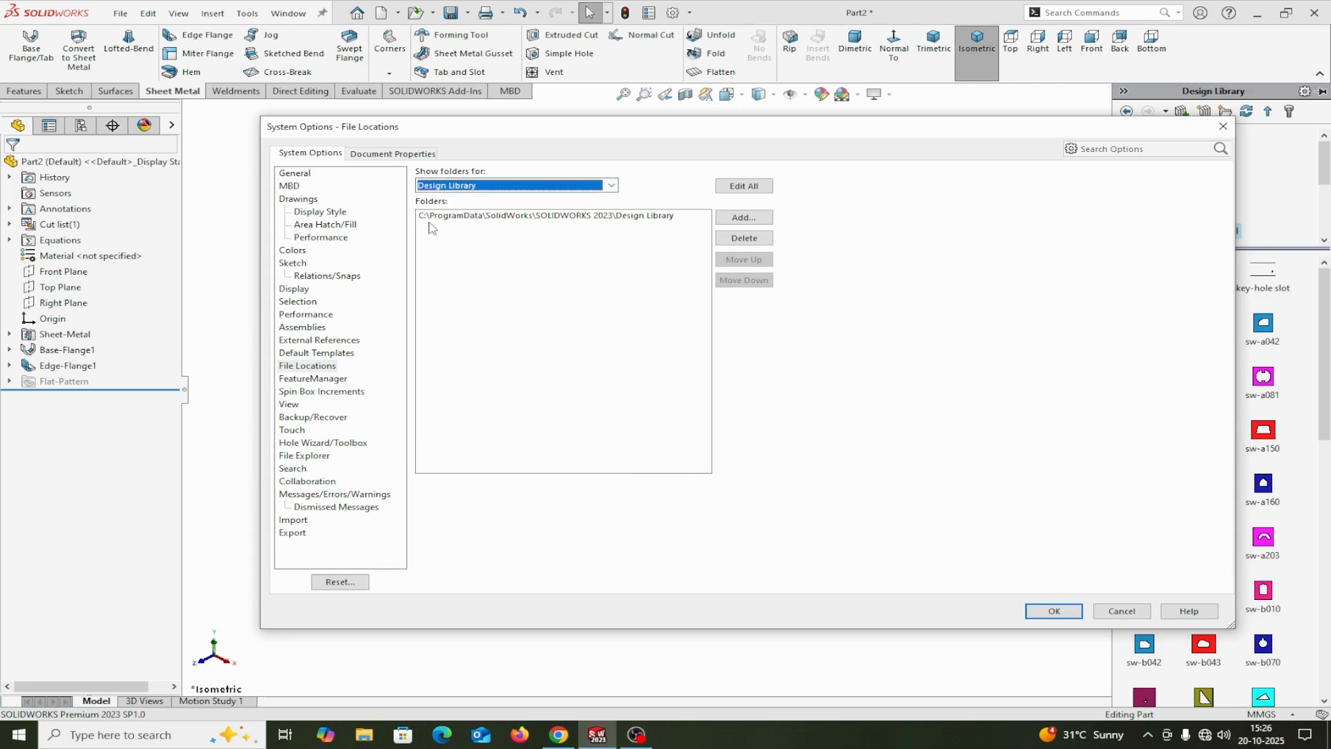
click(529, 218)
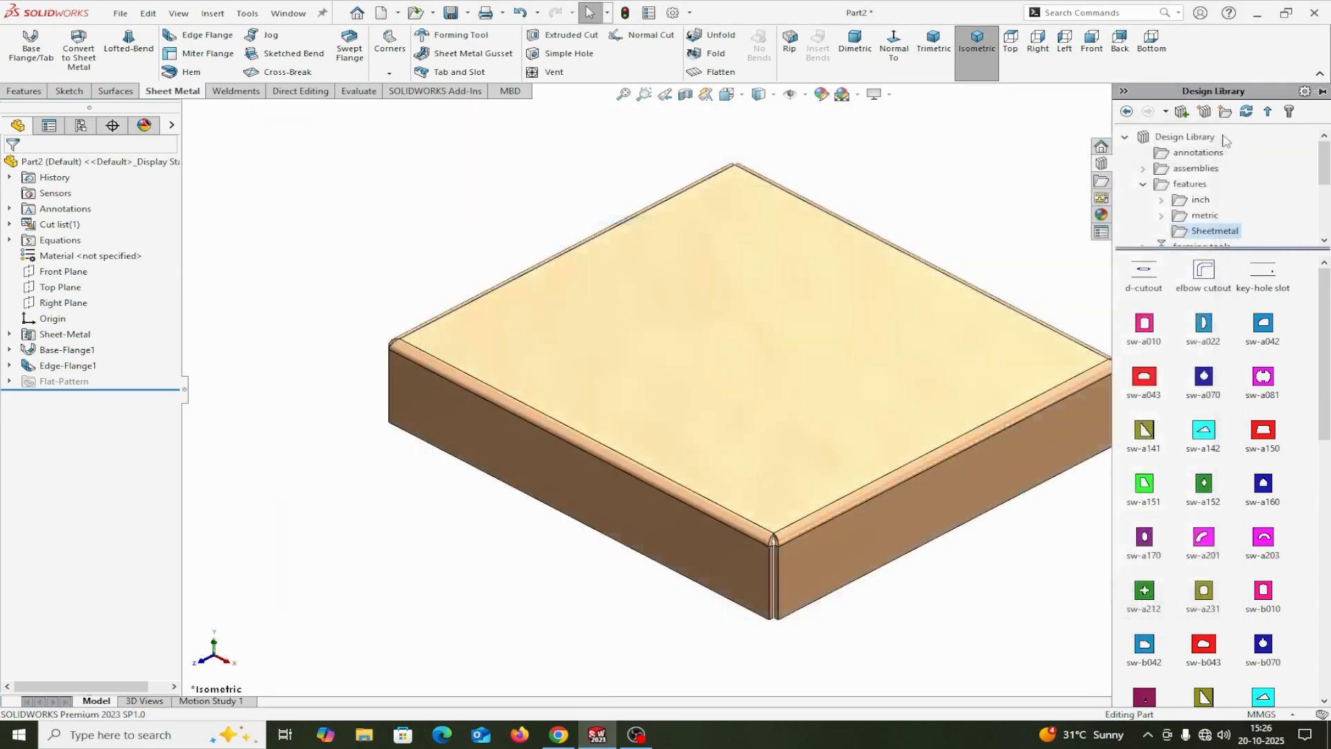
click(1223, 126)
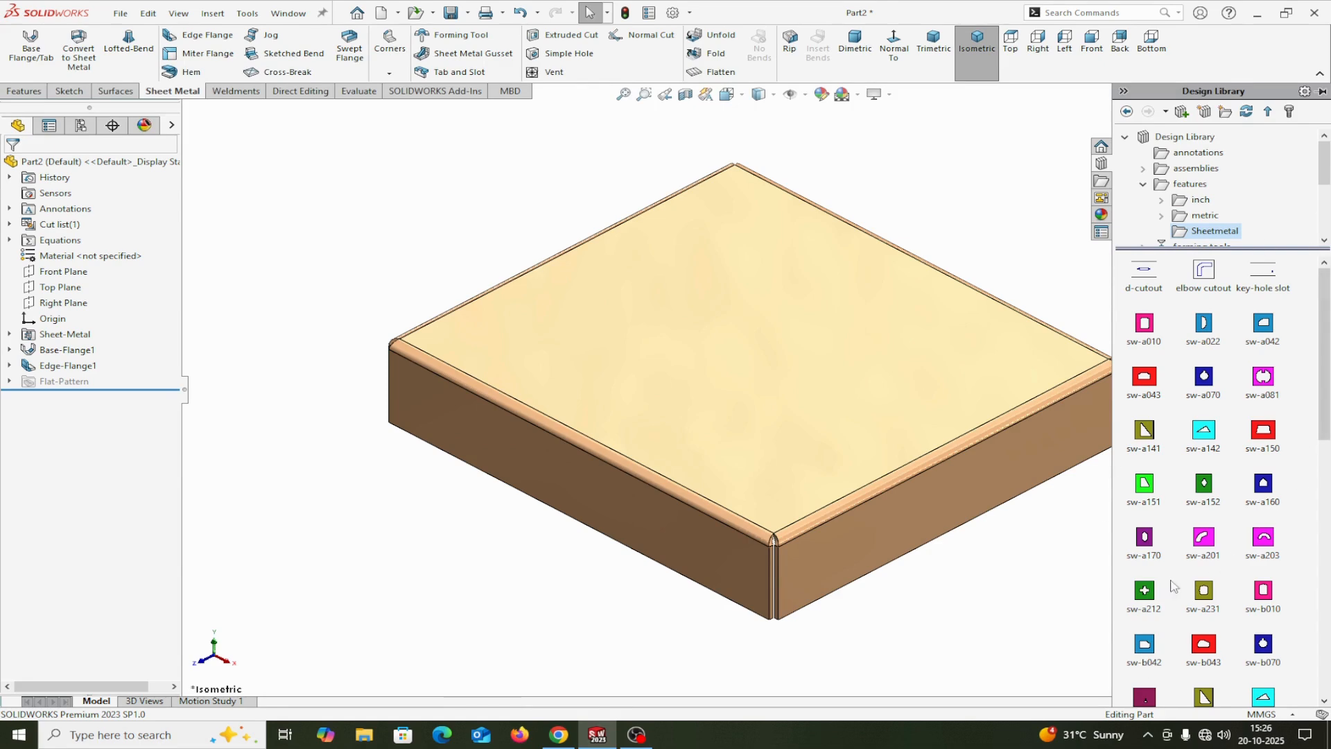
Step: Place the sw-a141 triangular cutout from the Design Library's Sheetmetal features on the cover's flat top face
drag(1174, 586, 1284, 602)
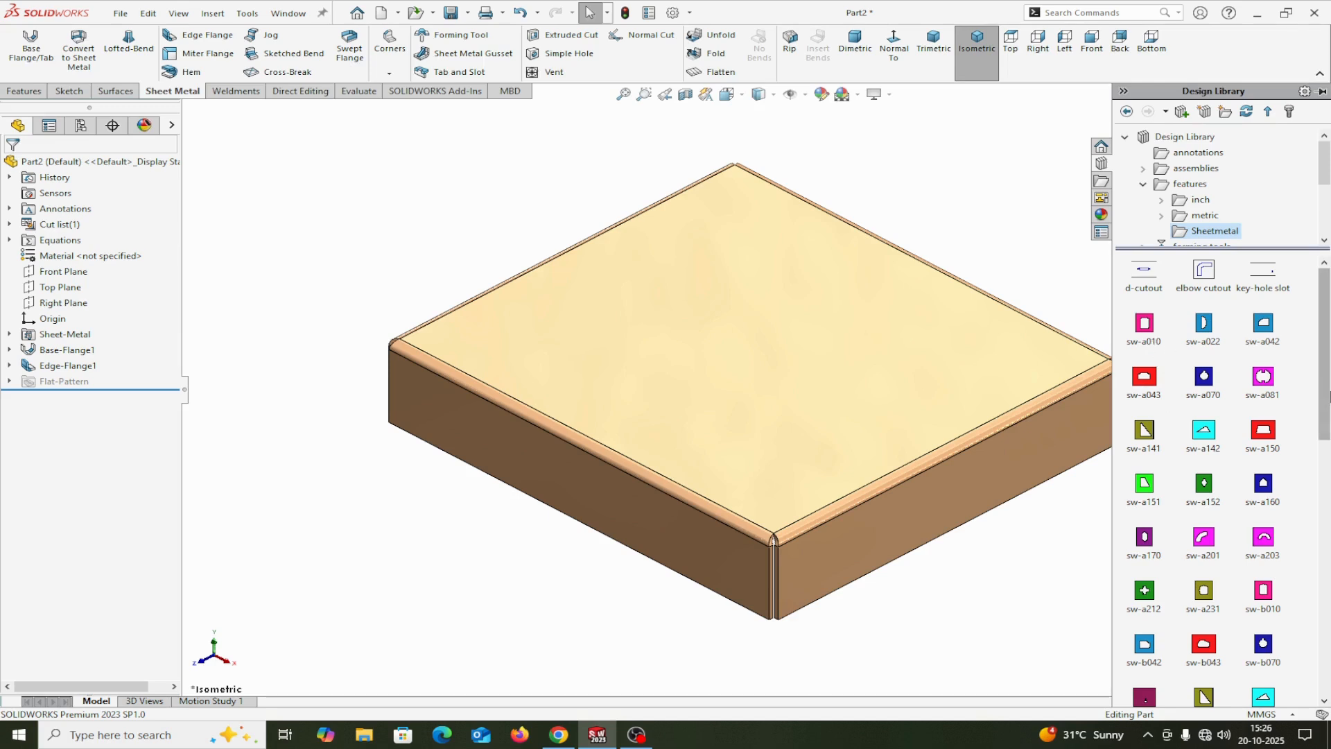
scroll(1280, 417, down, 1)
mouse_move(1280, 418)
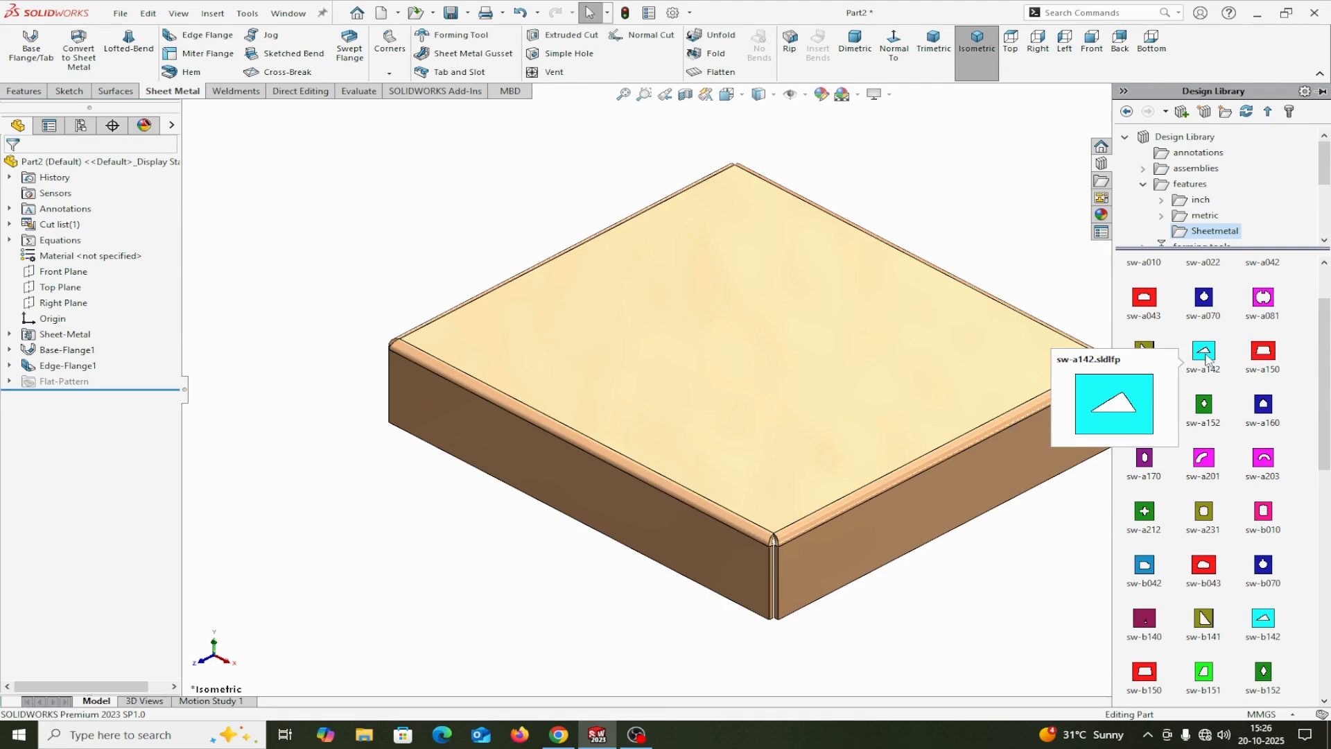
mouse_move(1142, 355)
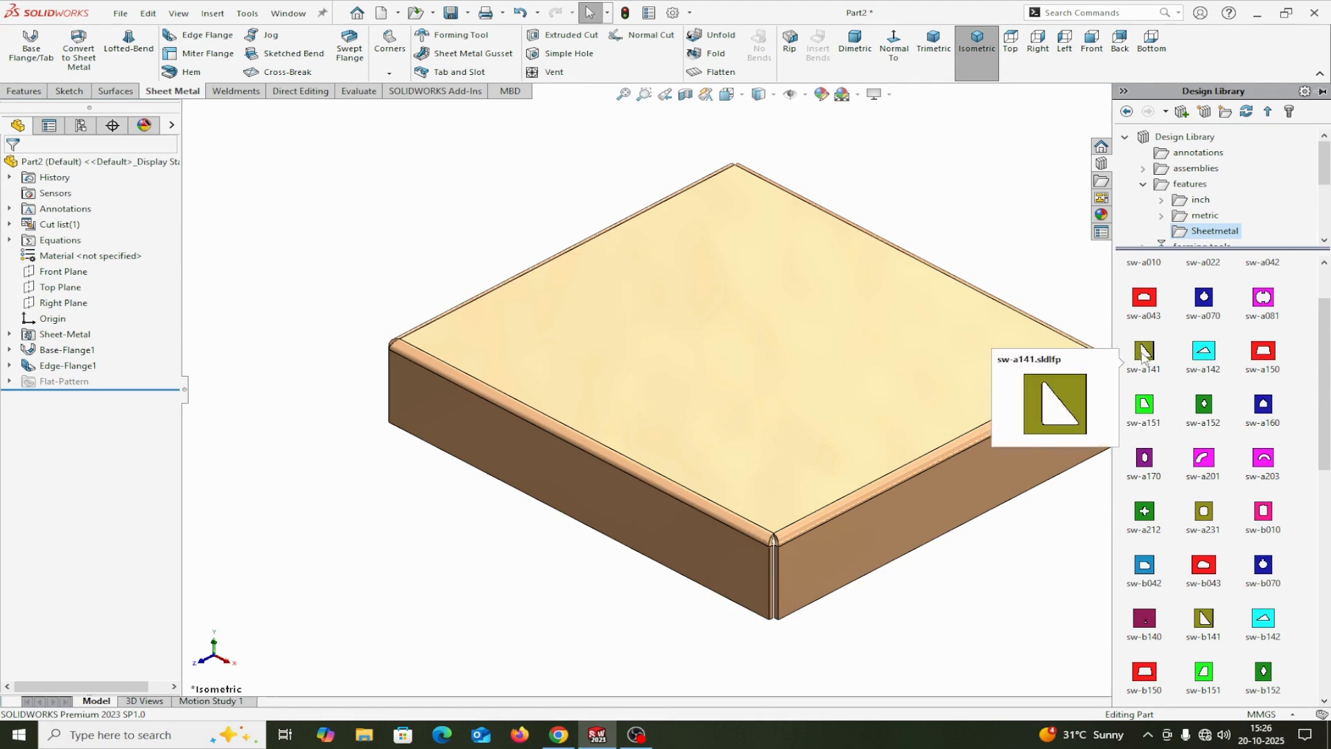
drag(1143, 355, 726, 355)
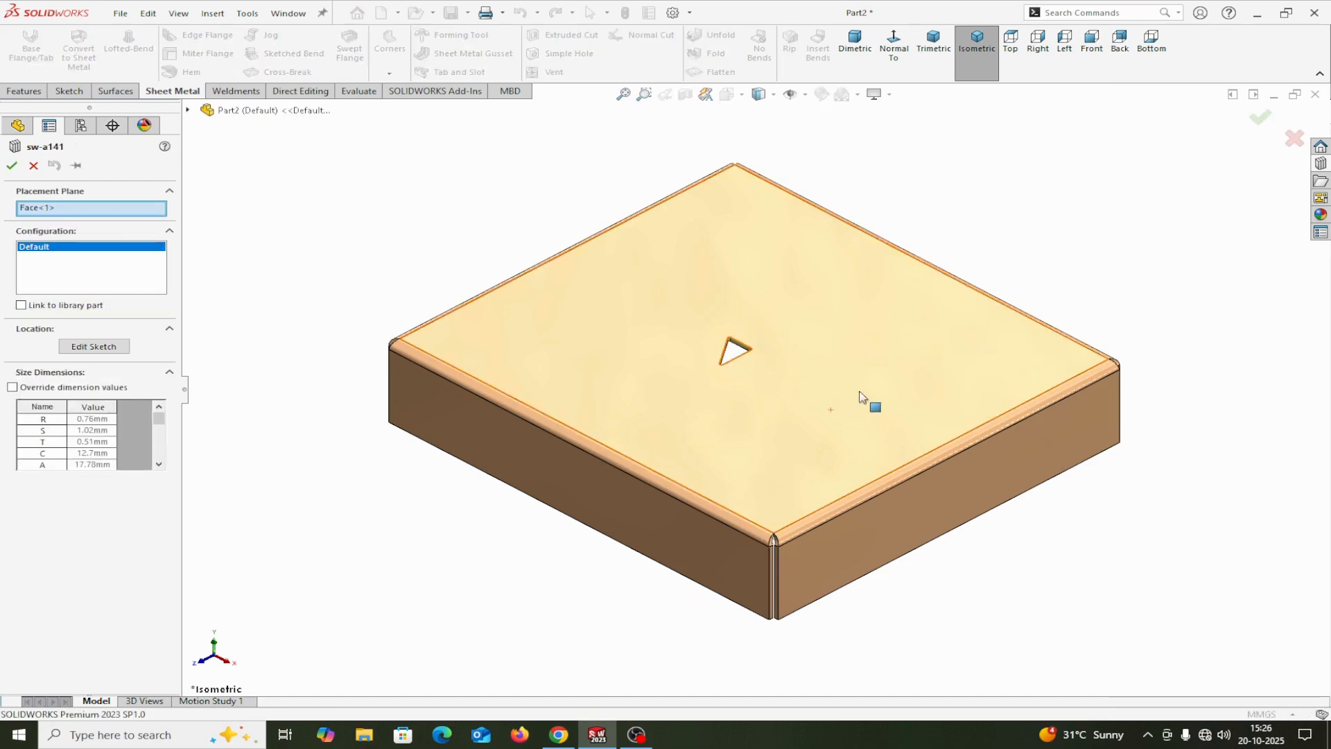
Step: Try to orient the view normal to the cutout's placement face
scroll(728, 360, down, 4)
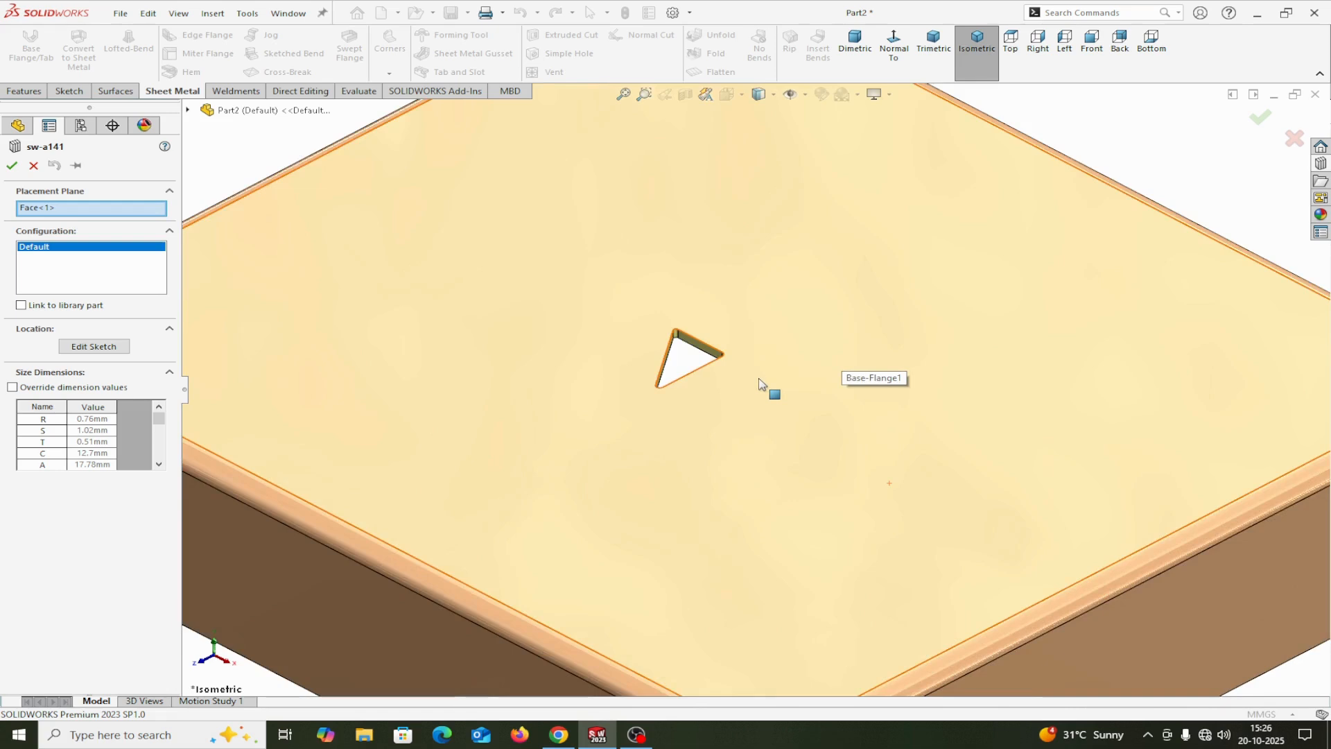
scroll(763, 383, up, 3)
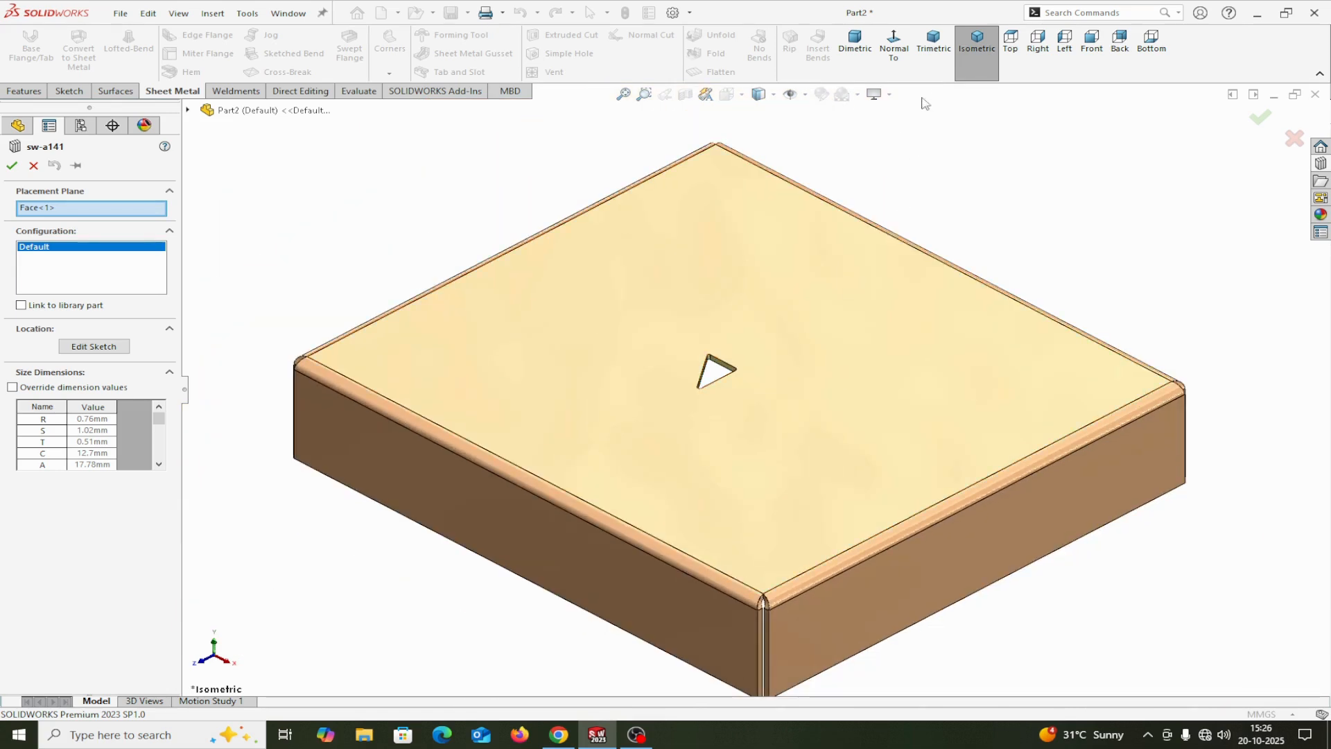
click(897, 52)
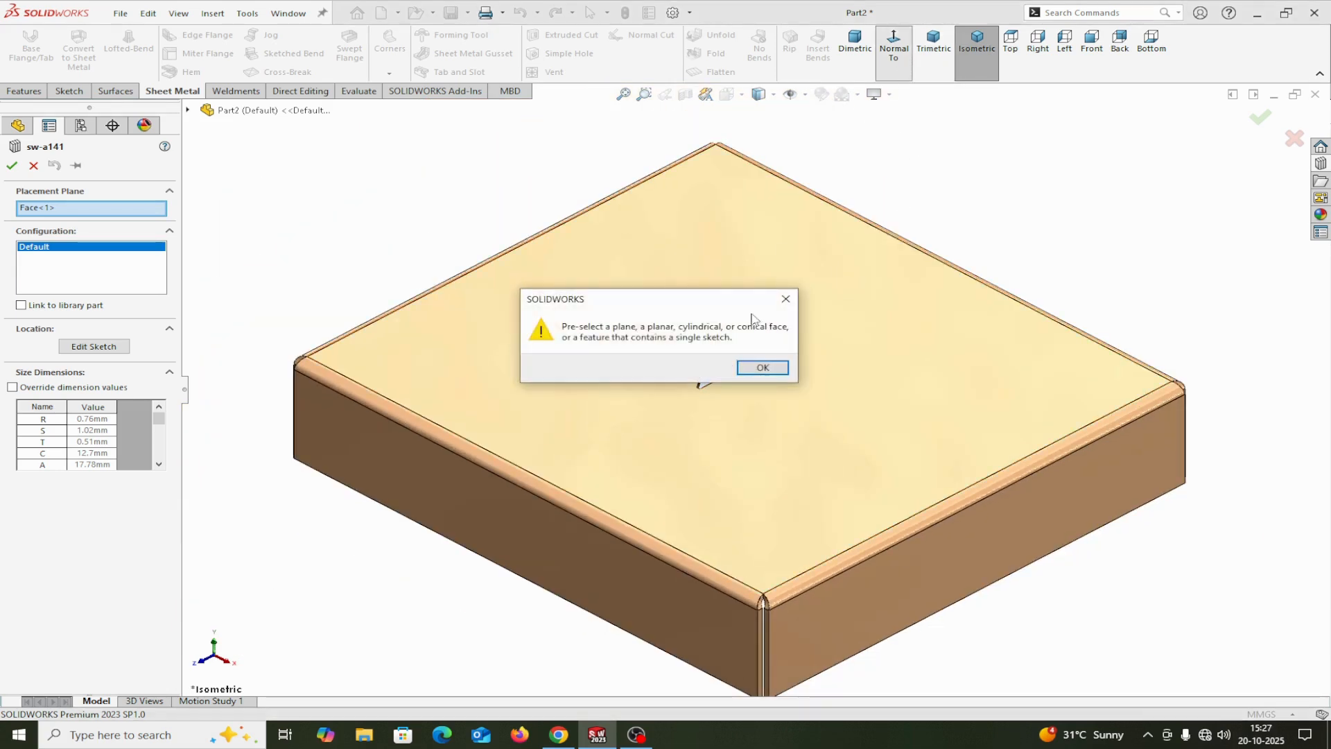
click(789, 300)
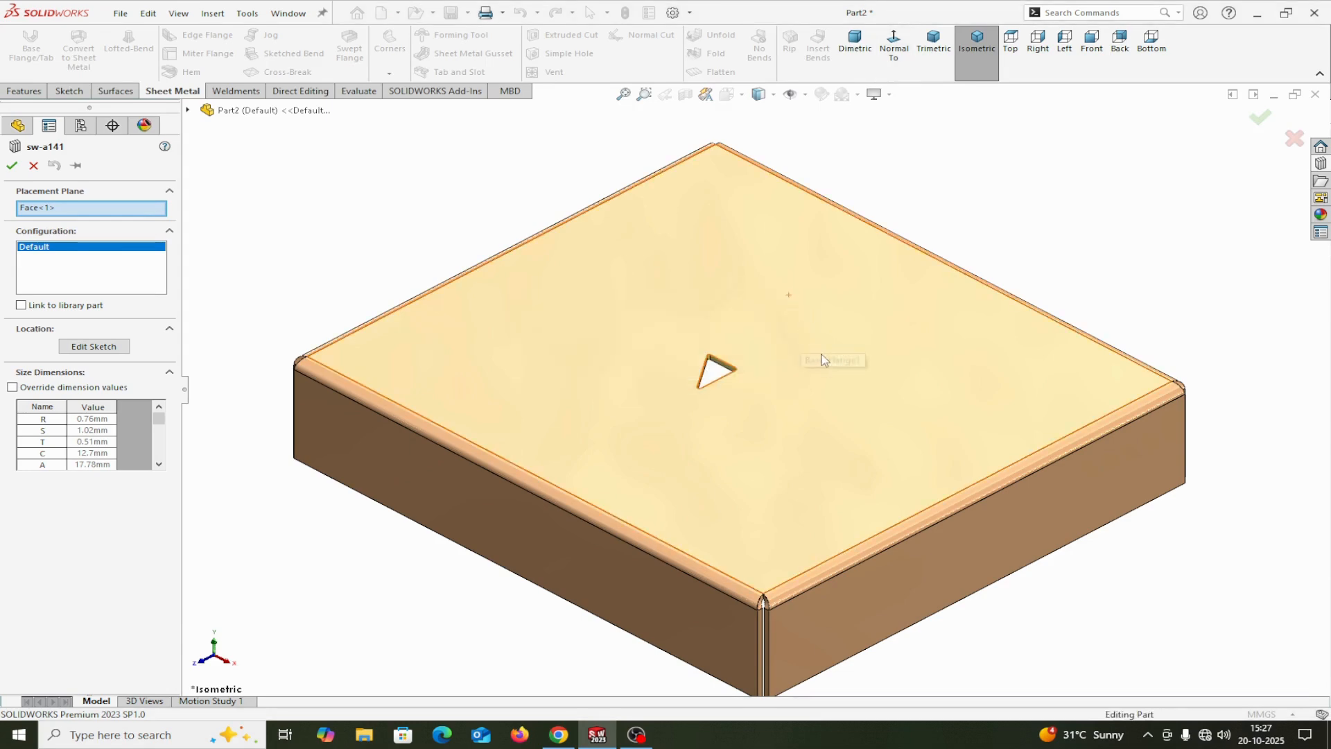
click(893, 48)
click(786, 299)
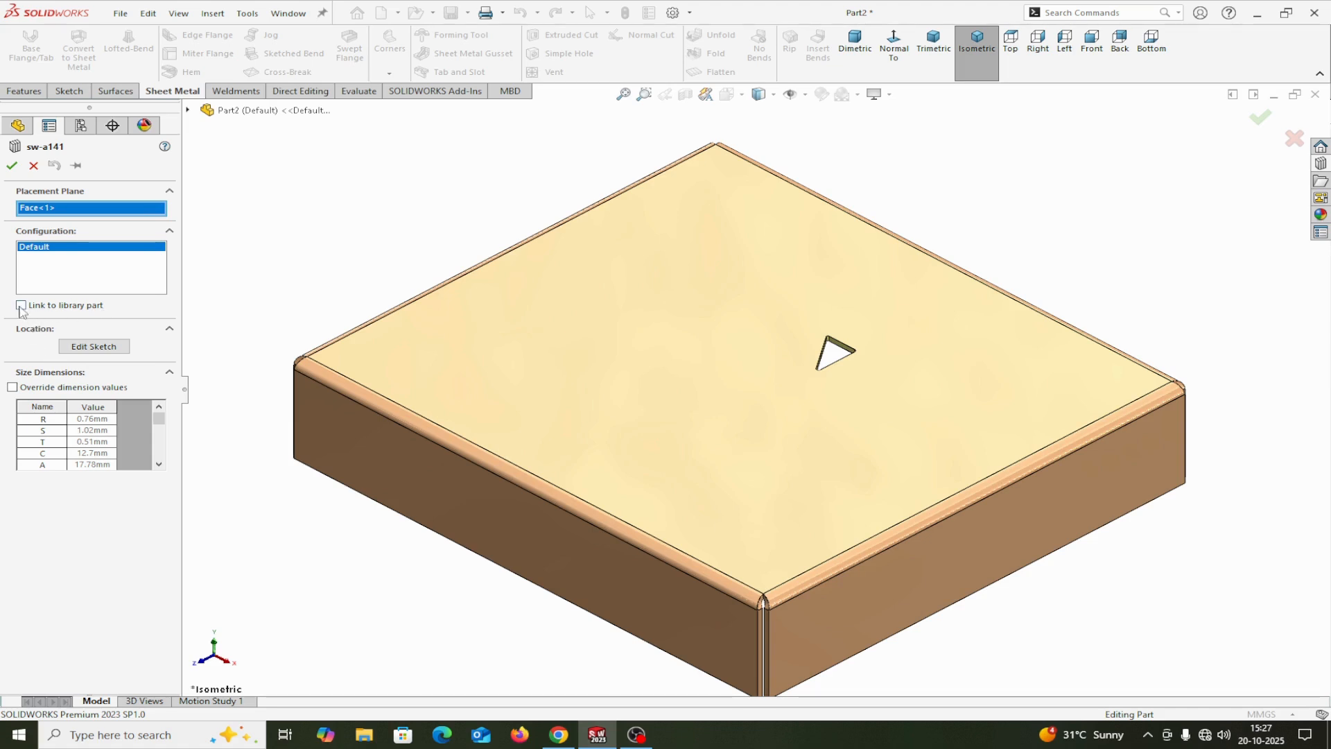
Step: Open the triangular cutout's location sketch for editing
click(95, 347)
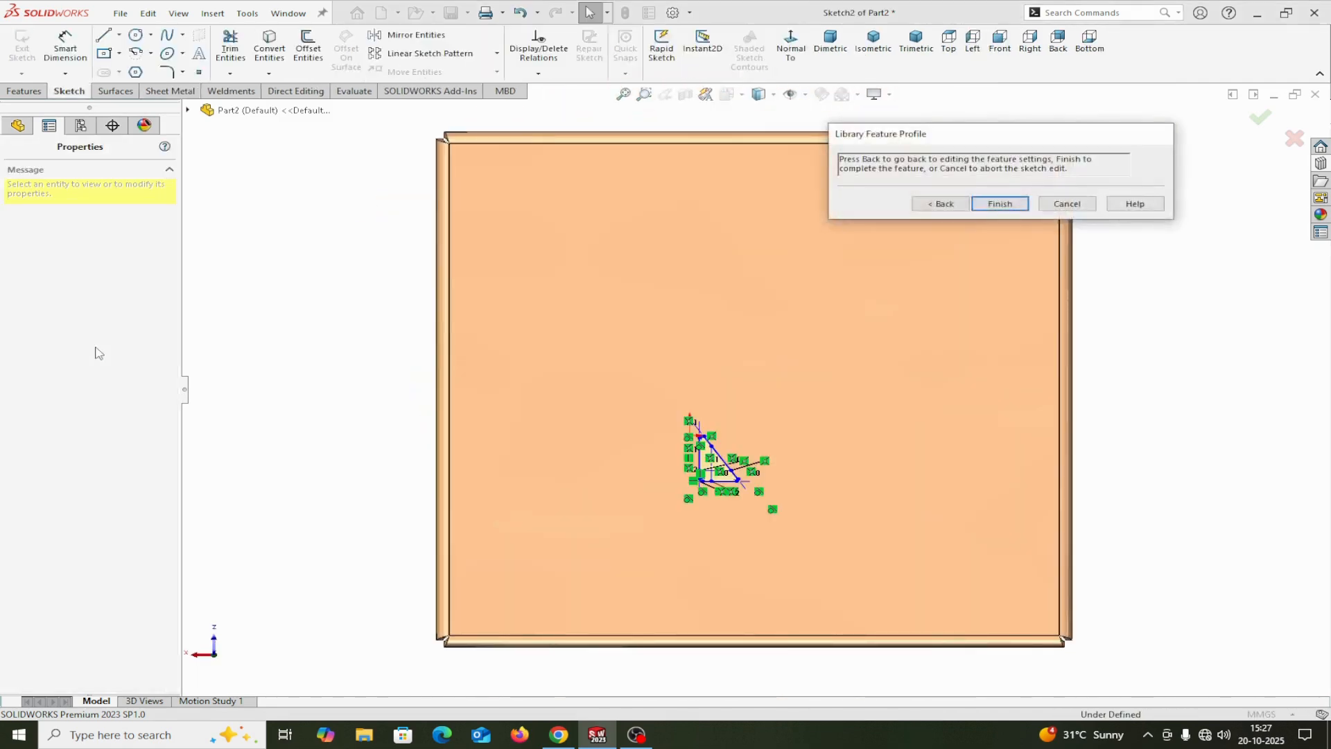
scroll(749, 458, down, 3)
scroll(749, 458, up, 2)
scroll(748, 454, down, 3)
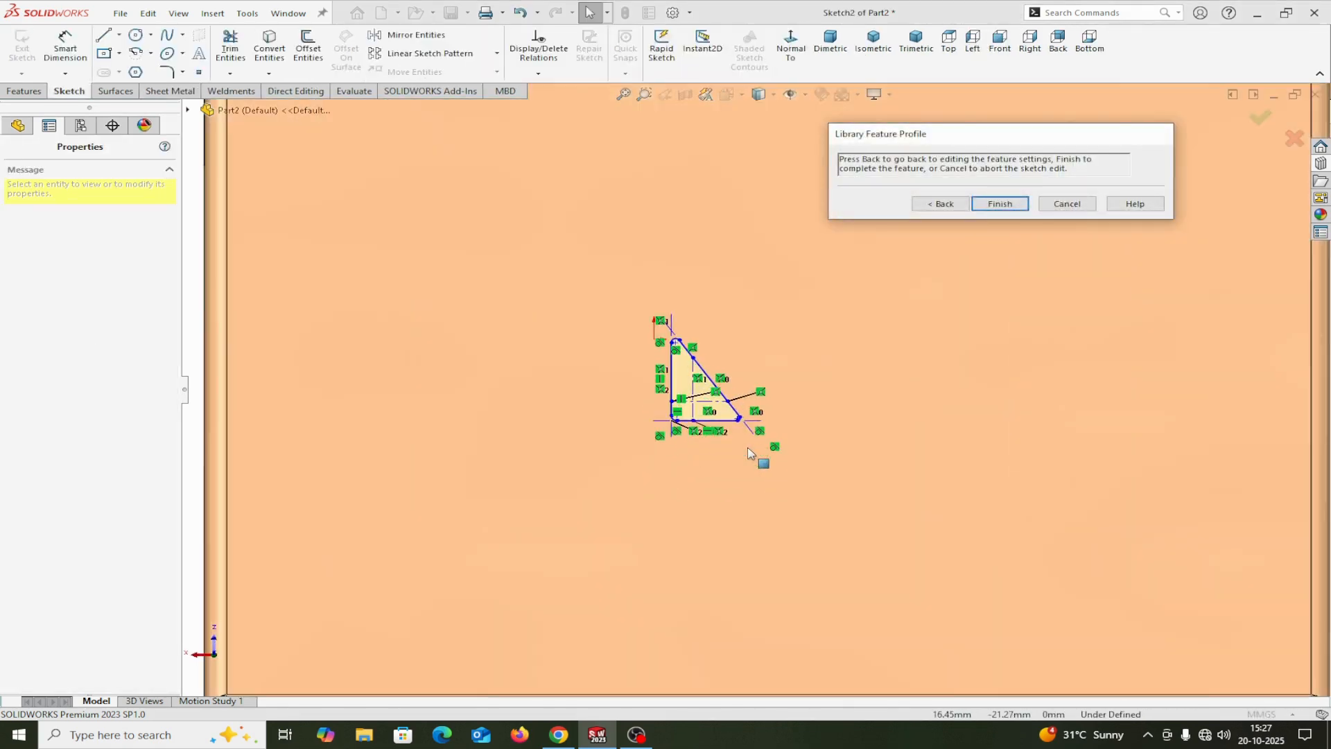
scroll(749, 454, up, 4)
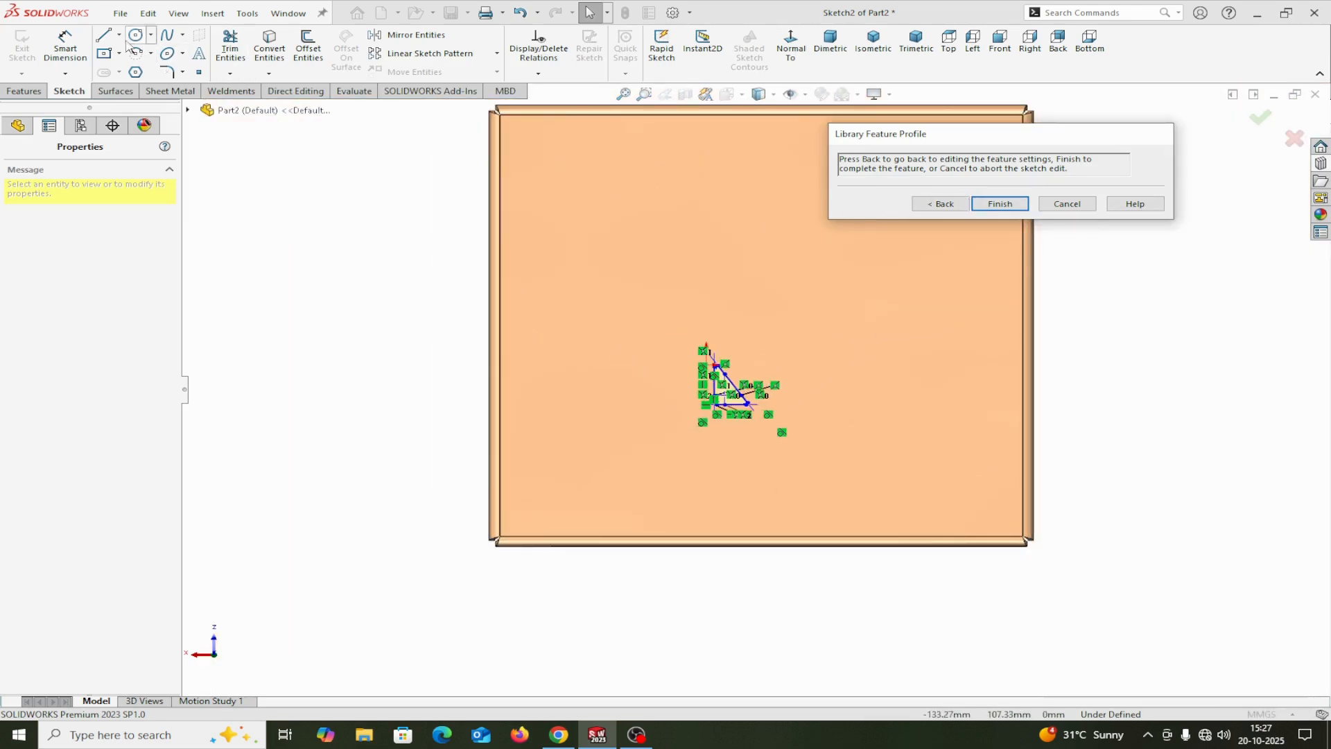
Step: Dimension the triangle's horizontal base line 50 mm from the cover's nearest parallel outer edge
click(65, 43)
scroll(700, 361, down, 2)
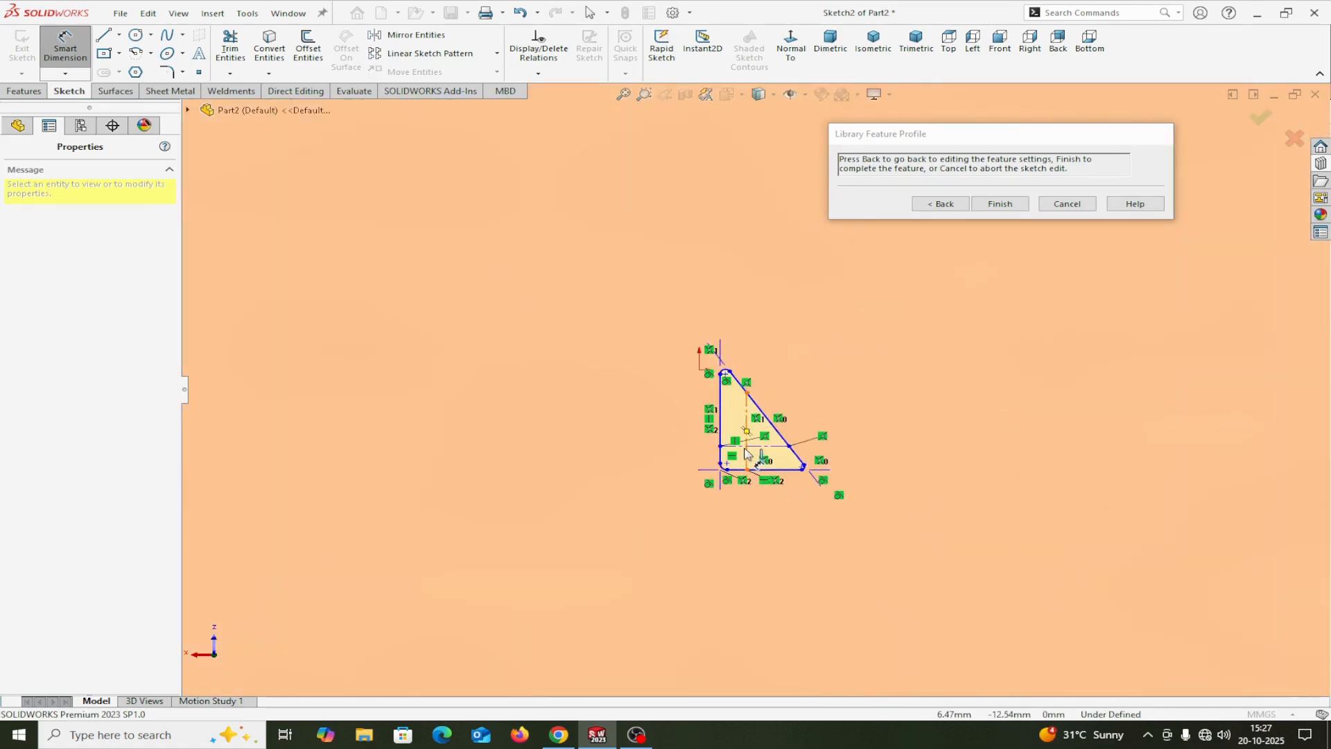
scroll(749, 456, down, 3)
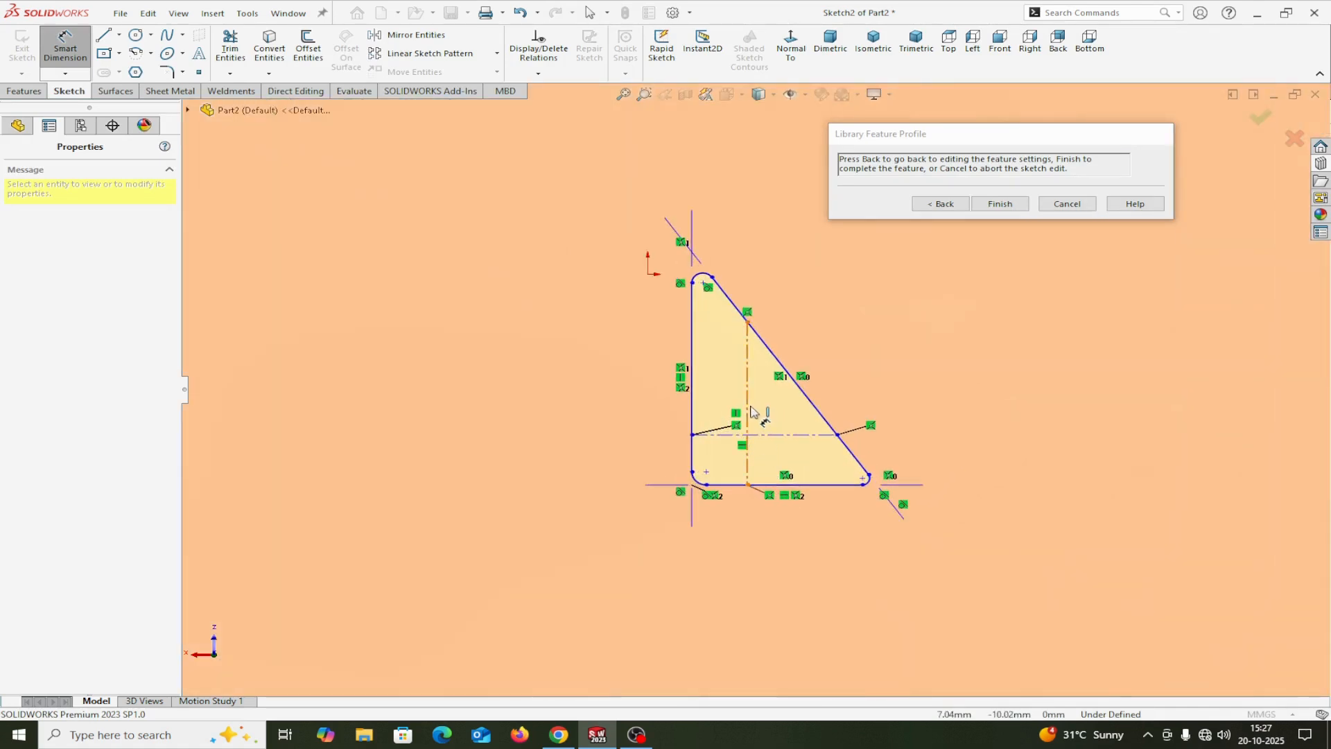
scroll(738, 493, down, 1)
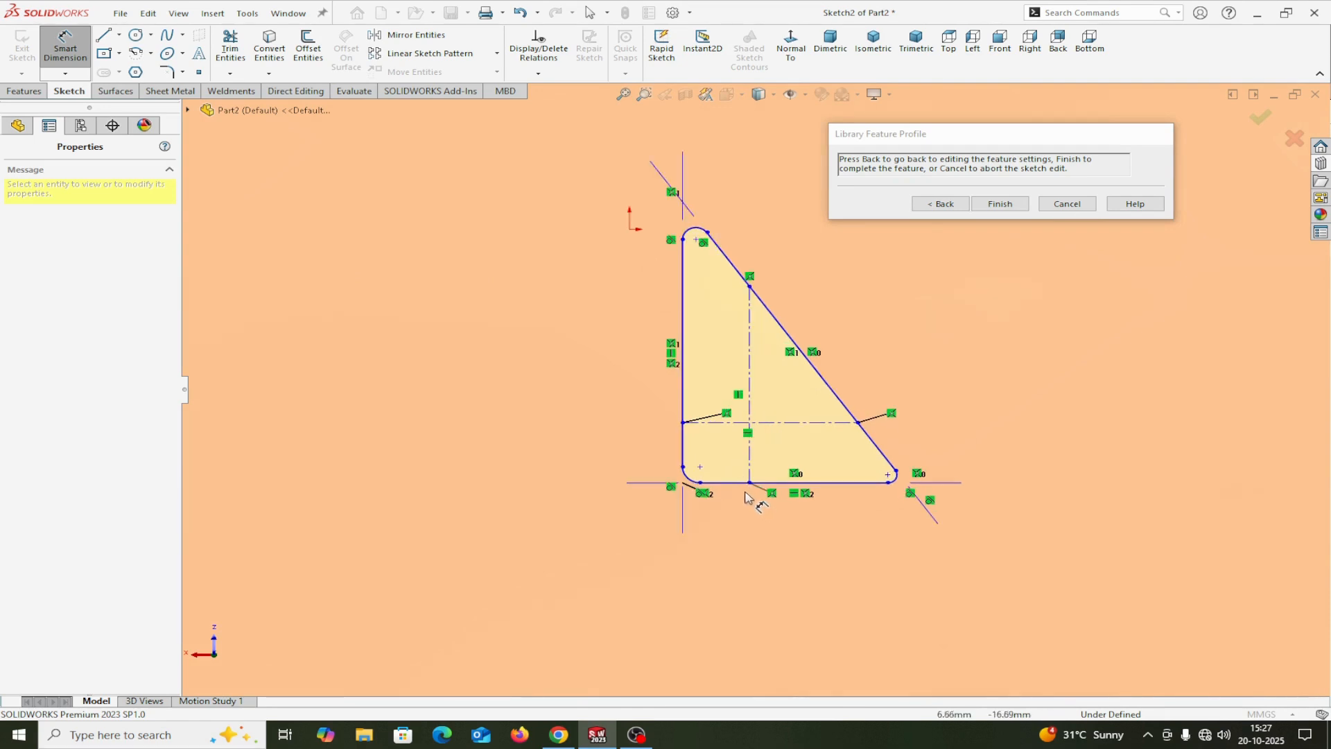
click(740, 491)
scroll(758, 535, up, 4)
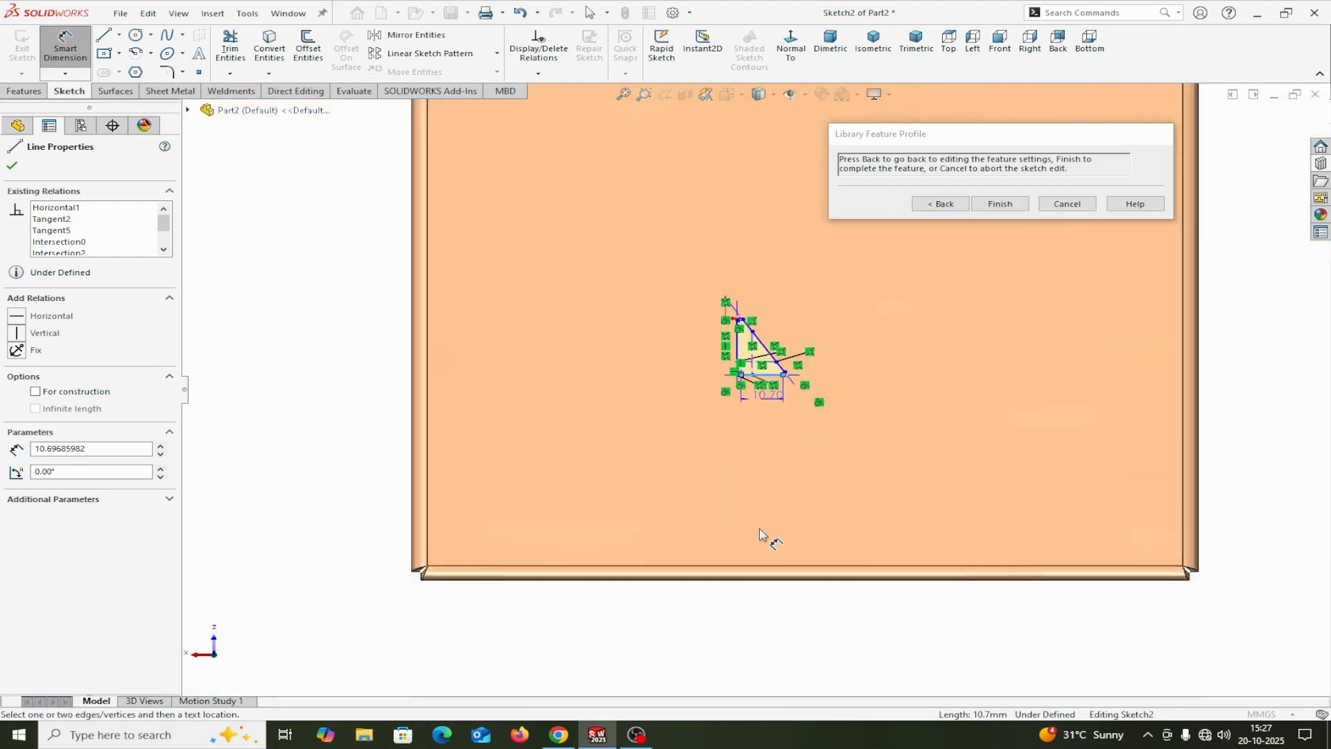
scroll(780, 596, down, 1)
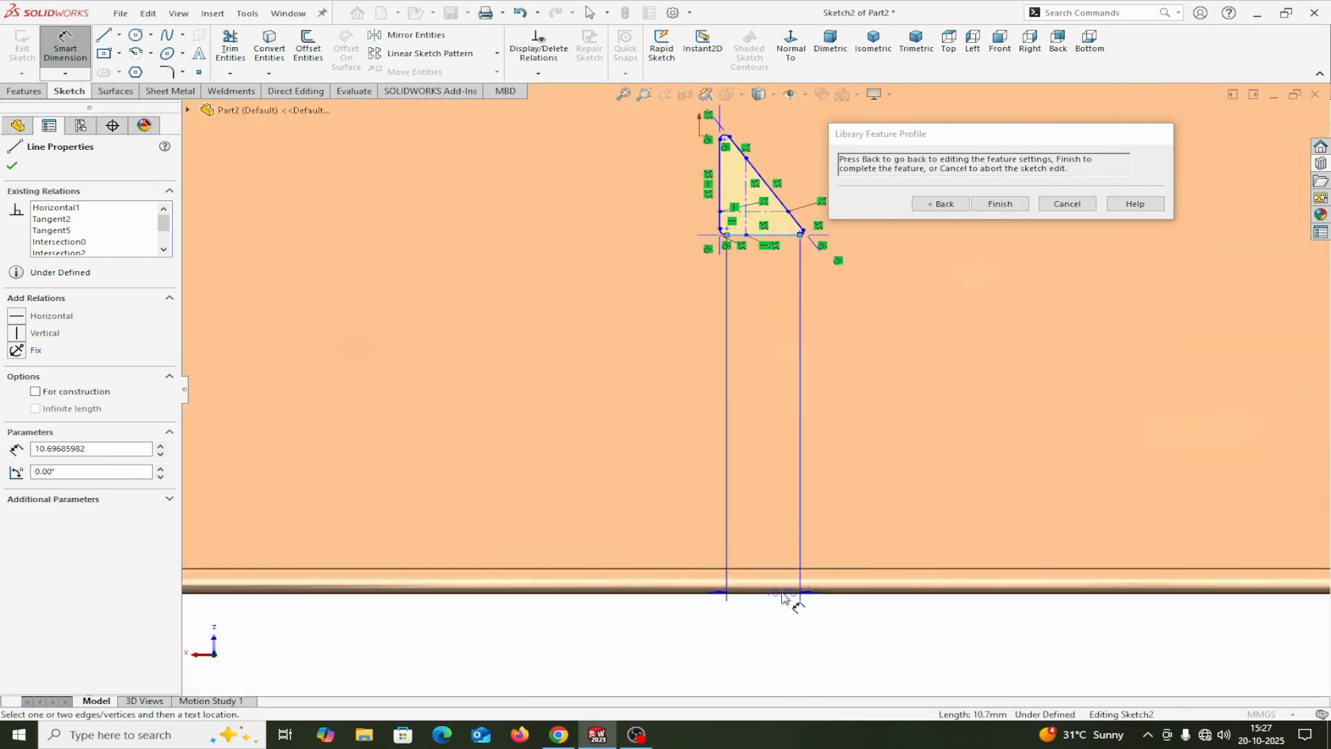
click(785, 593)
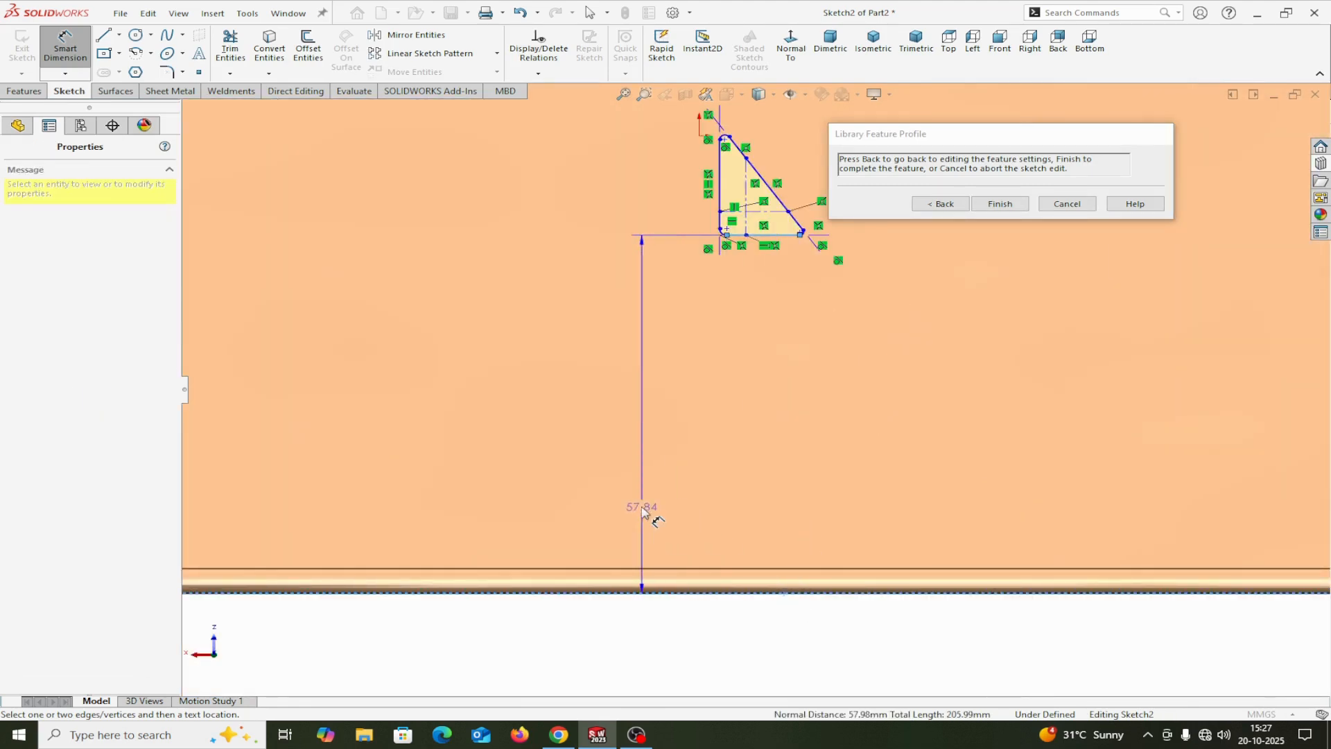
click(639, 511)
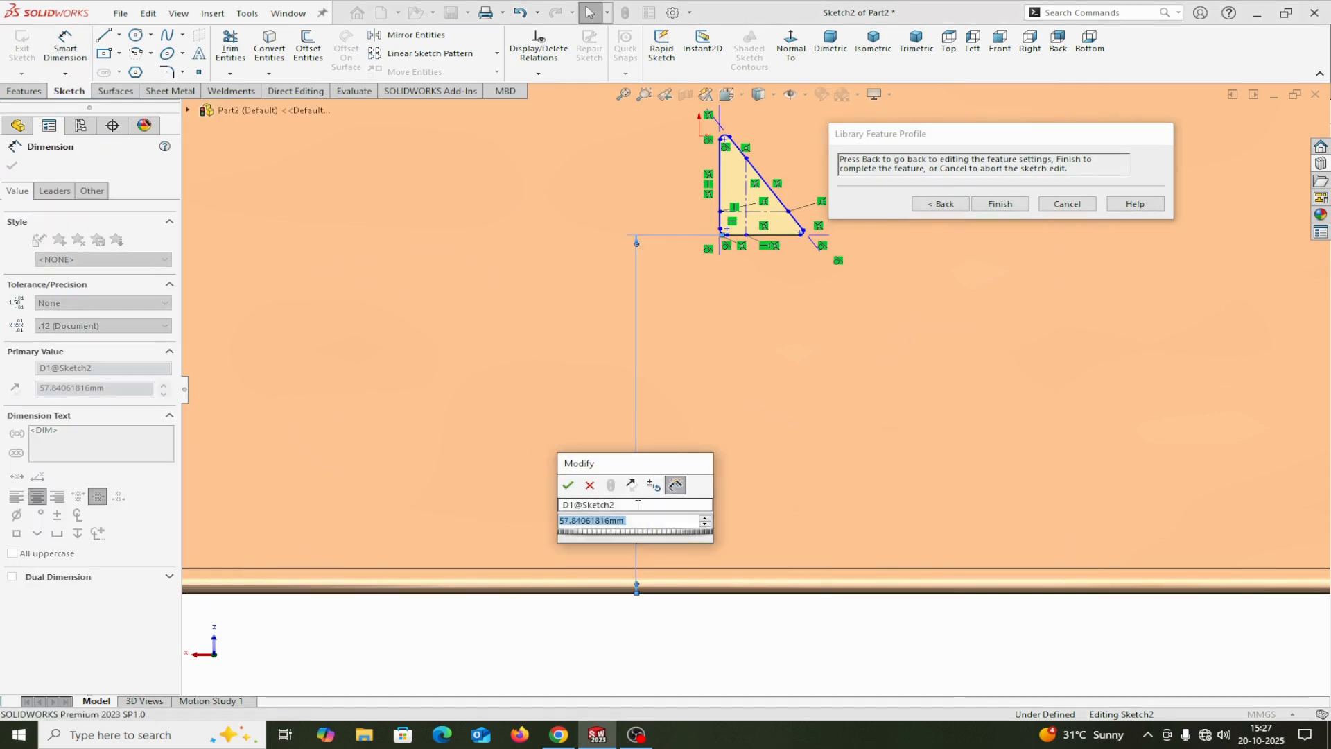
text(50)
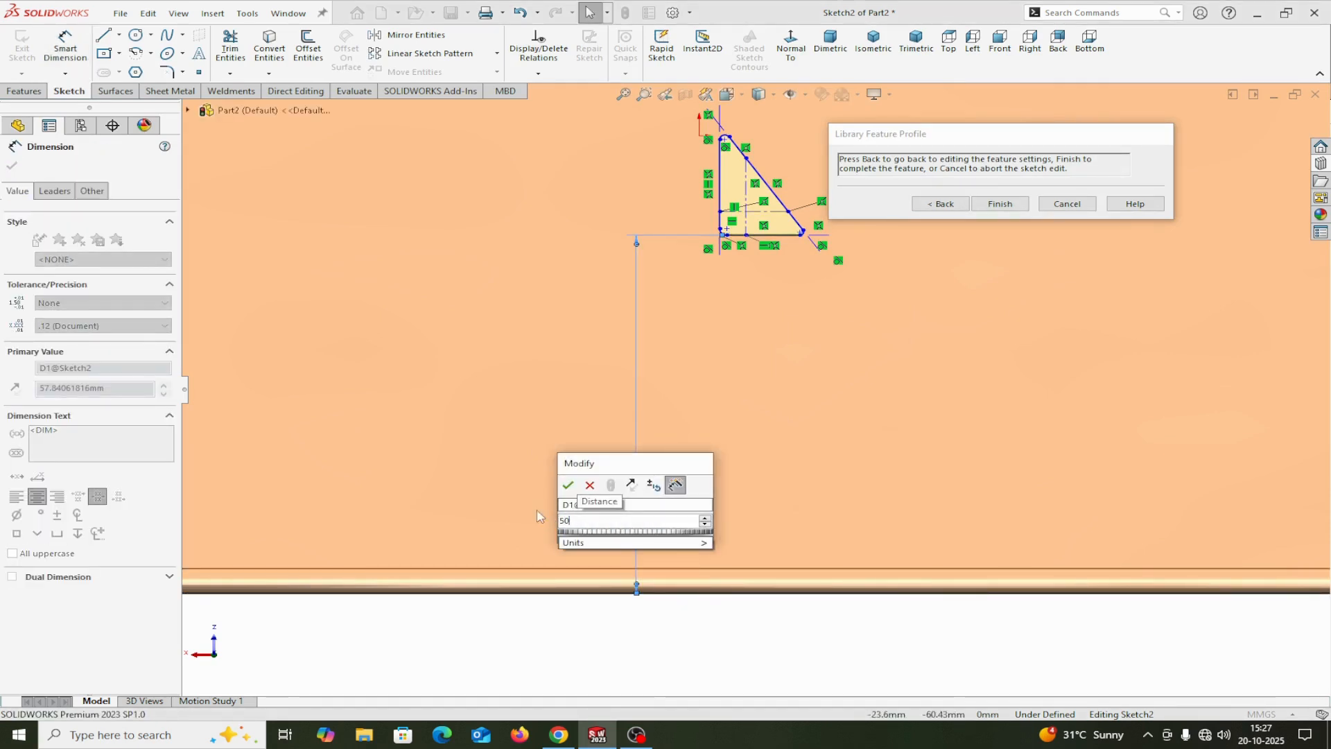
click(567, 485)
scroll(571, 404, up, 8)
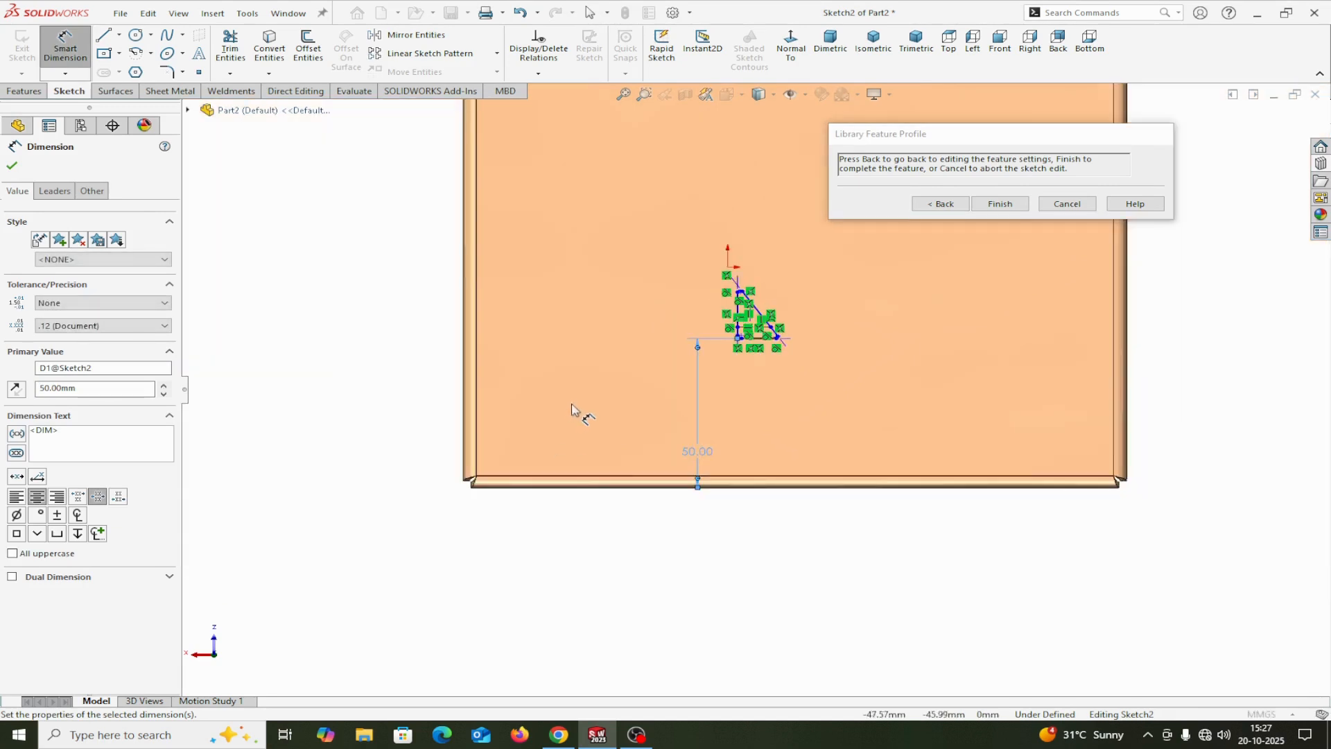
scroll(1066, 338, down, 5)
scroll(511, 410, up, 4)
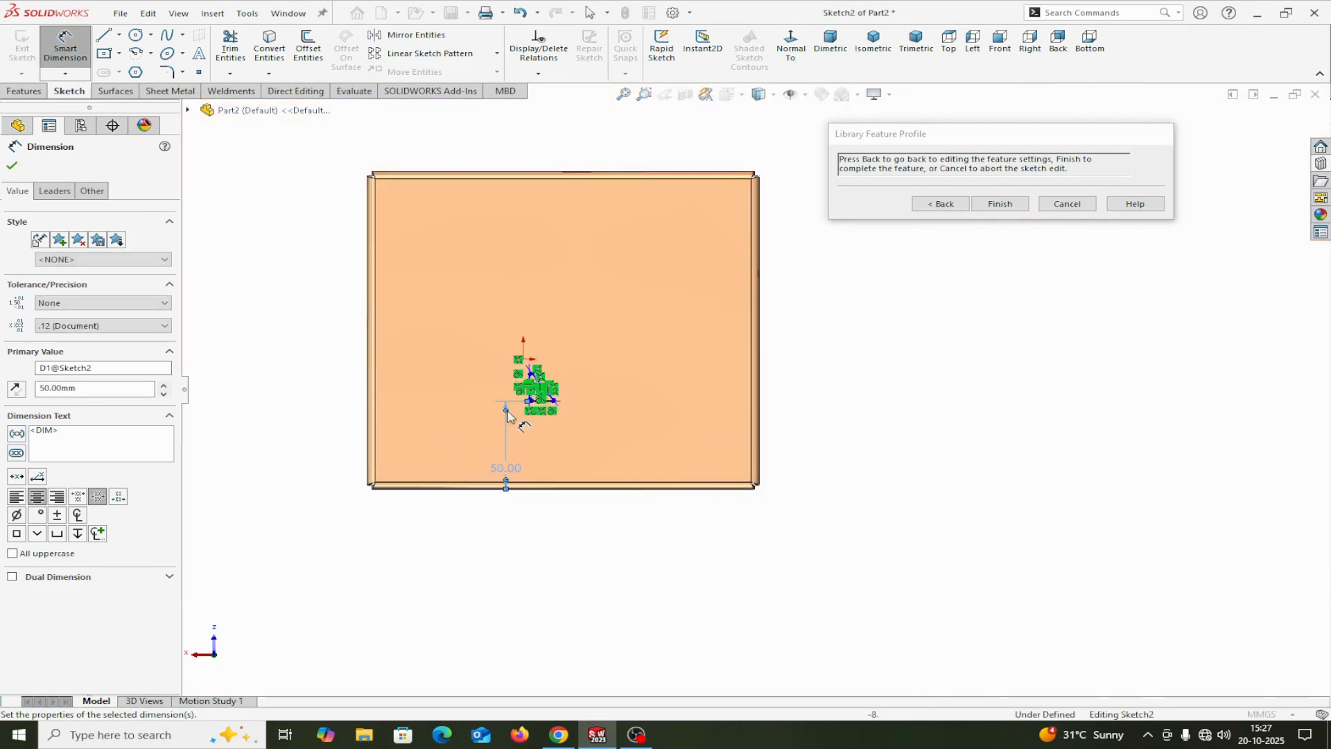
Step: Dimension the triangle's vertical side 50 mm from the cover's nearest parallel outer edge and return to the library feature settings
scroll(458, 416, down, 3)
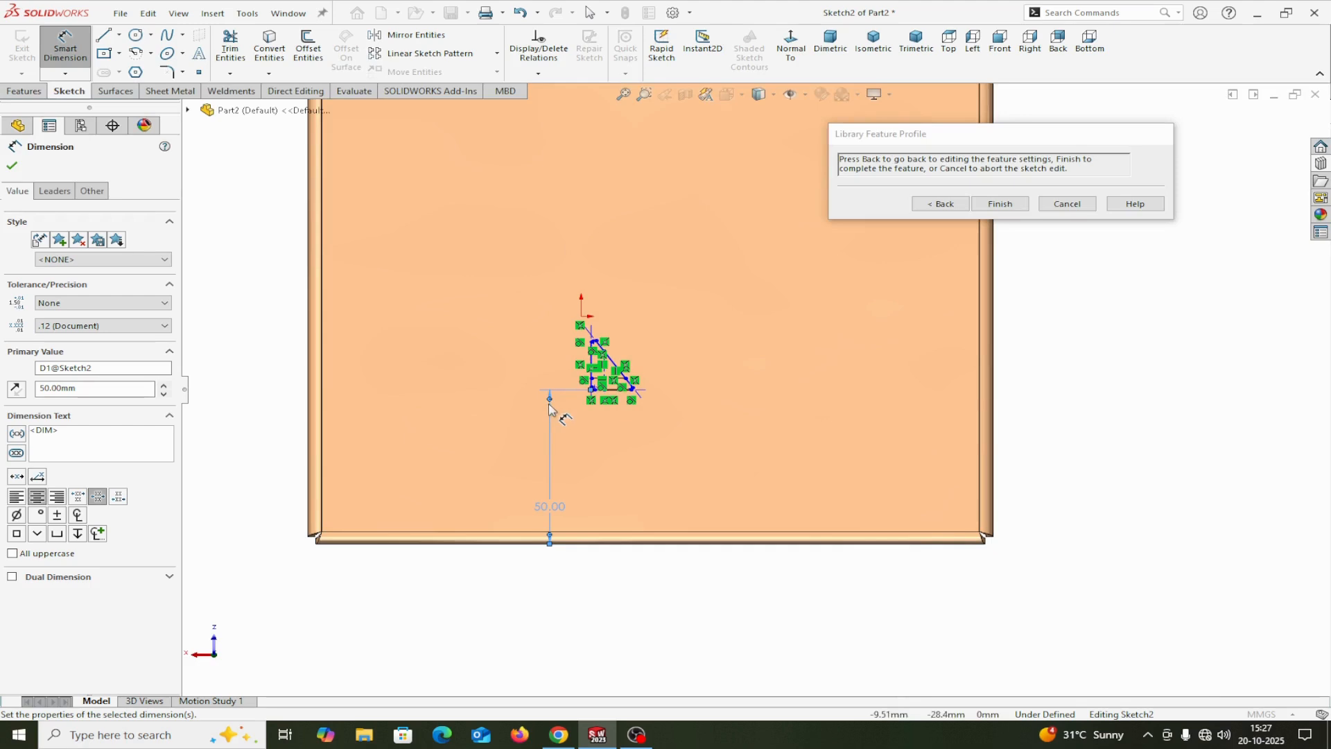
click(309, 381)
scroll(585, 386, down, 5)
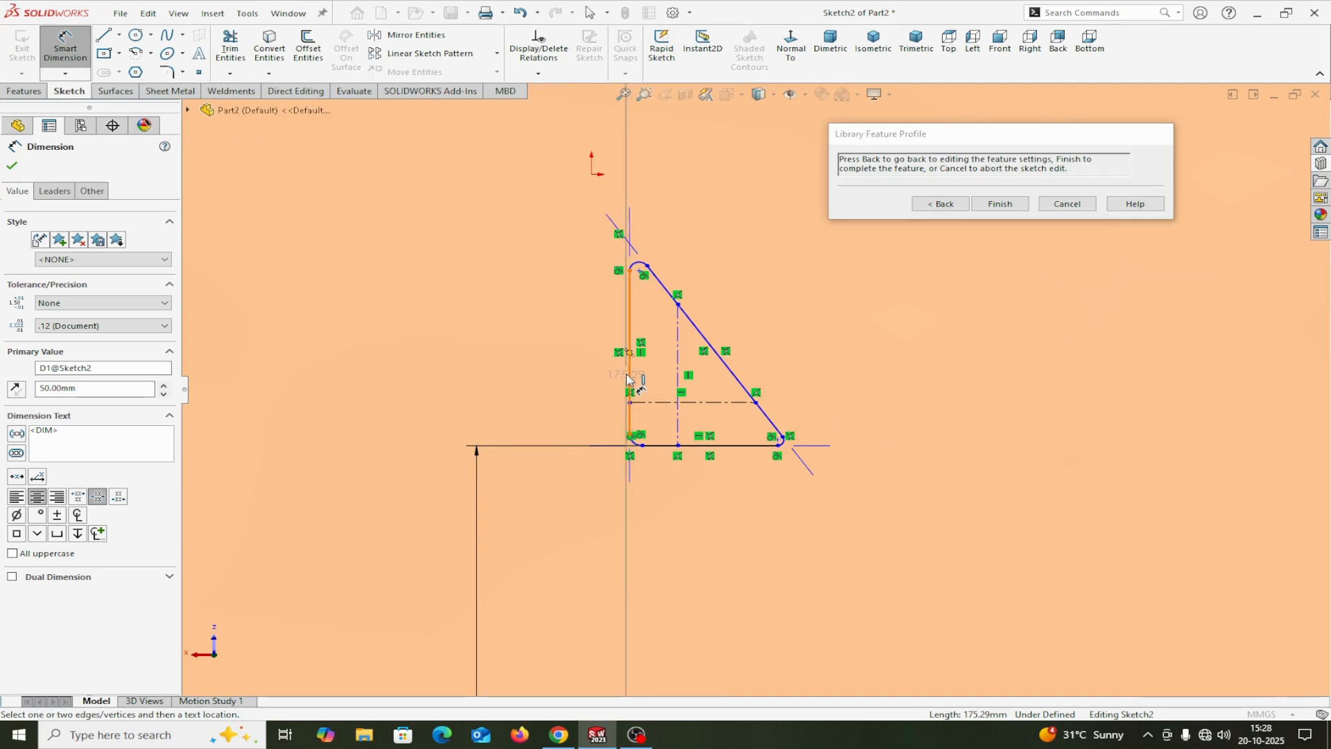
click(629, 377)
click(462, 367)
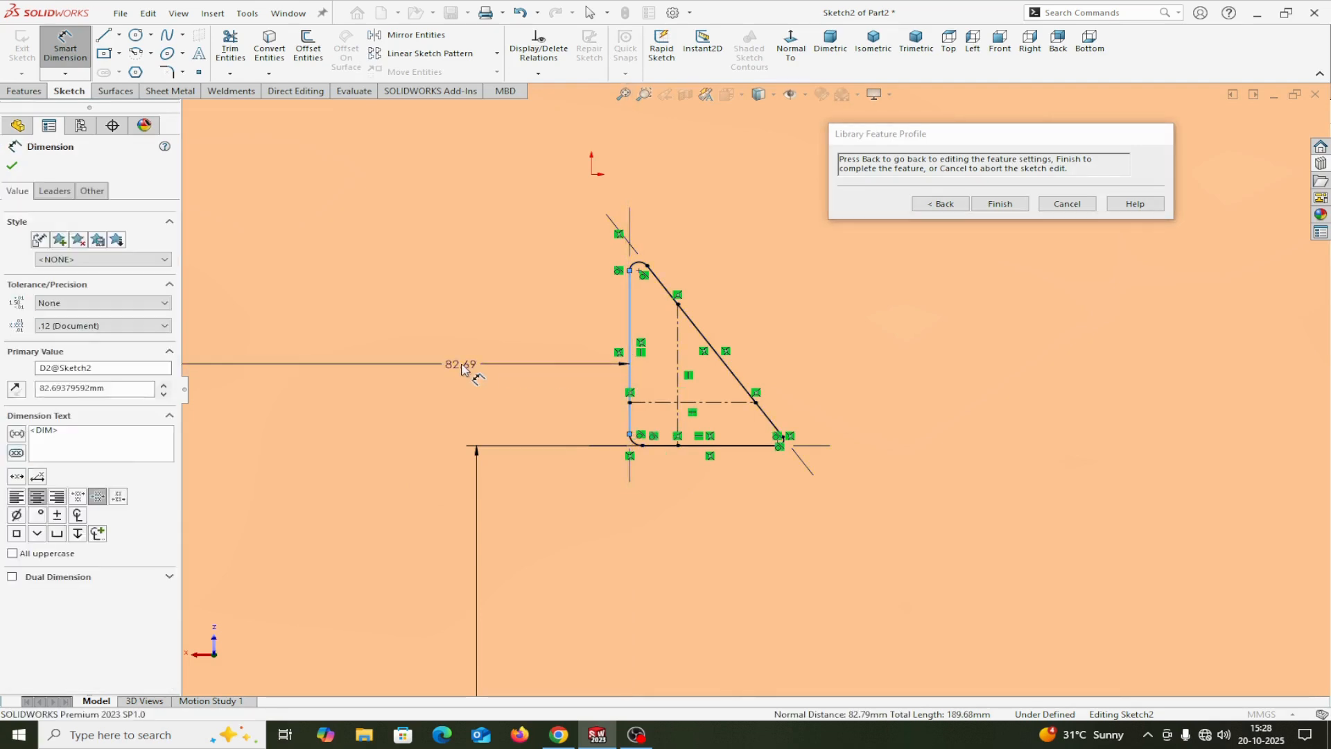
text(50)
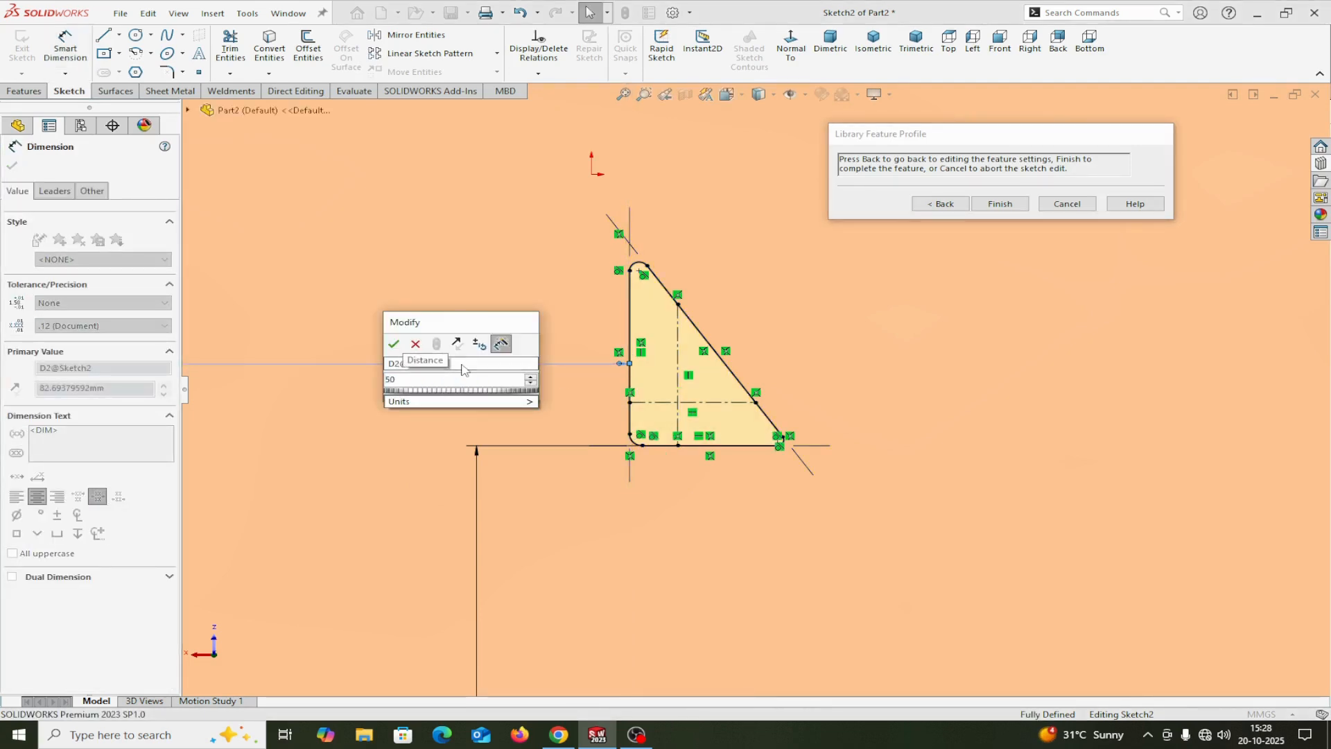
click(396, 346)
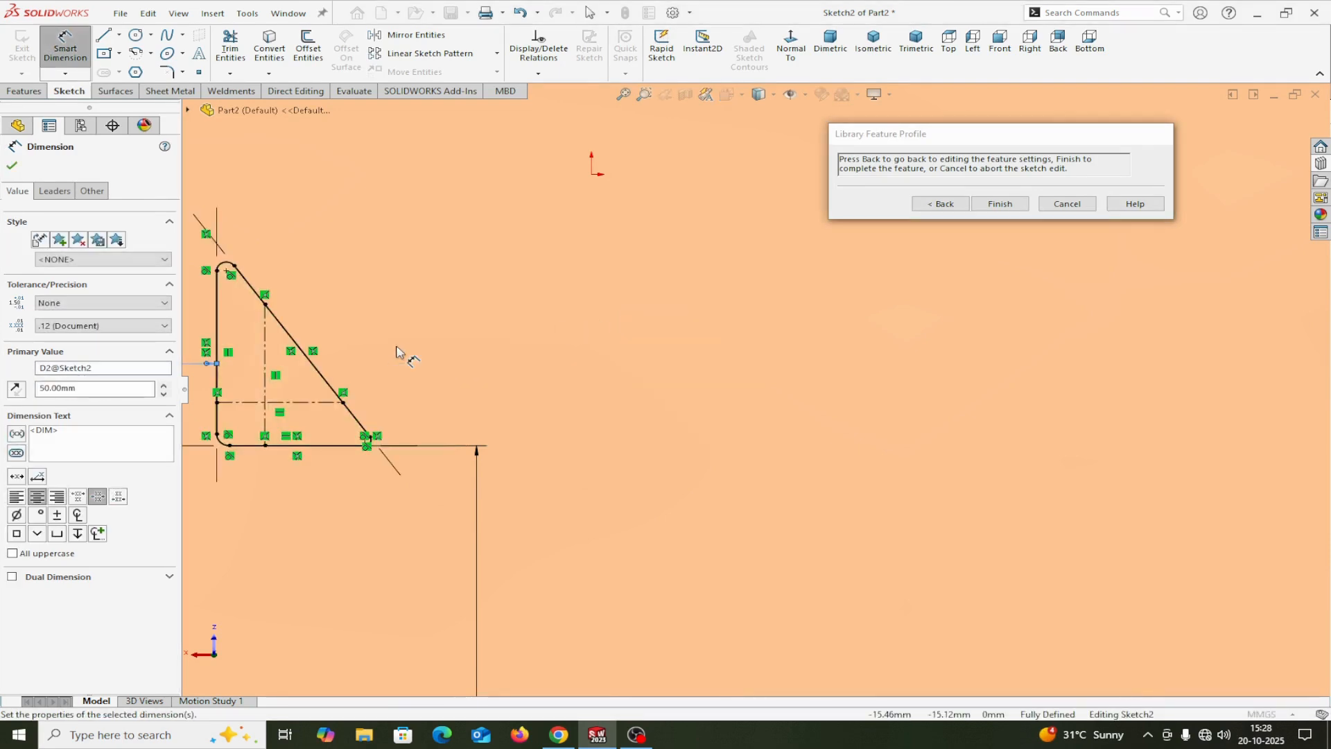
scroll(417, 369, up, 7)
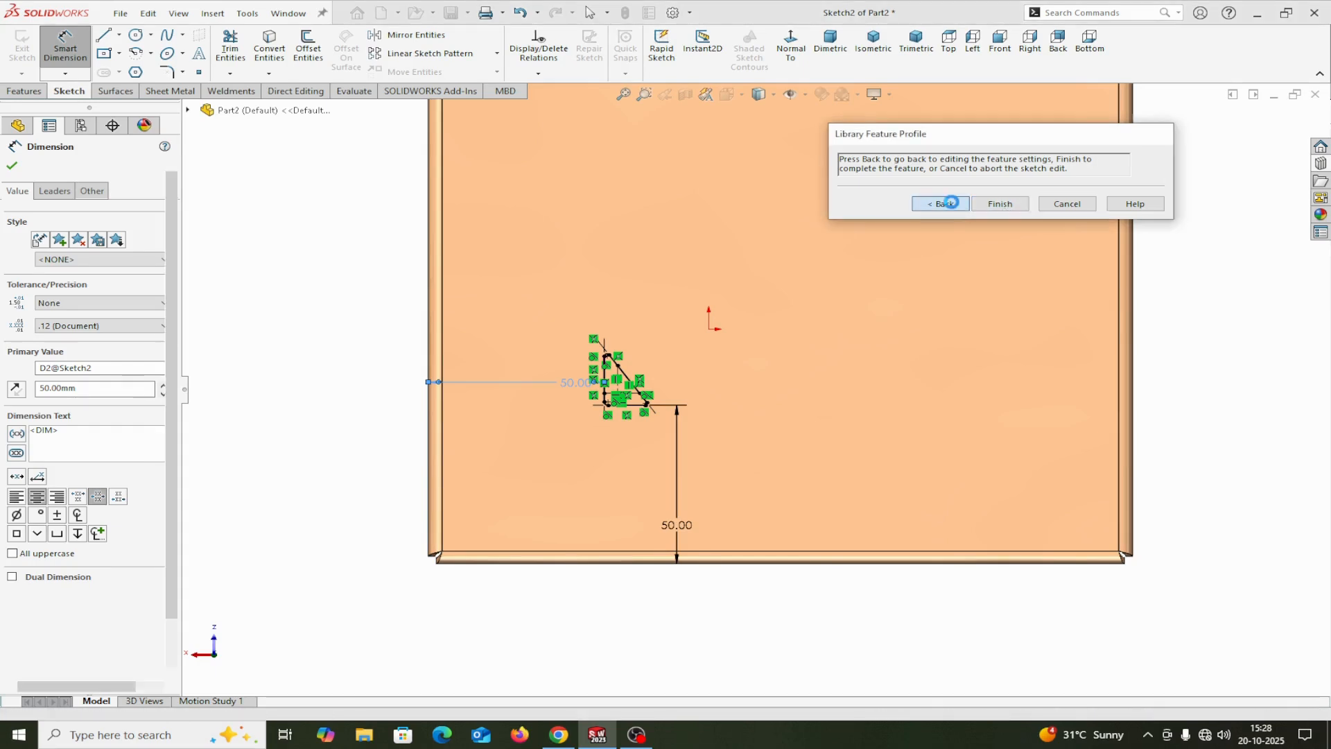
click(947, 203)
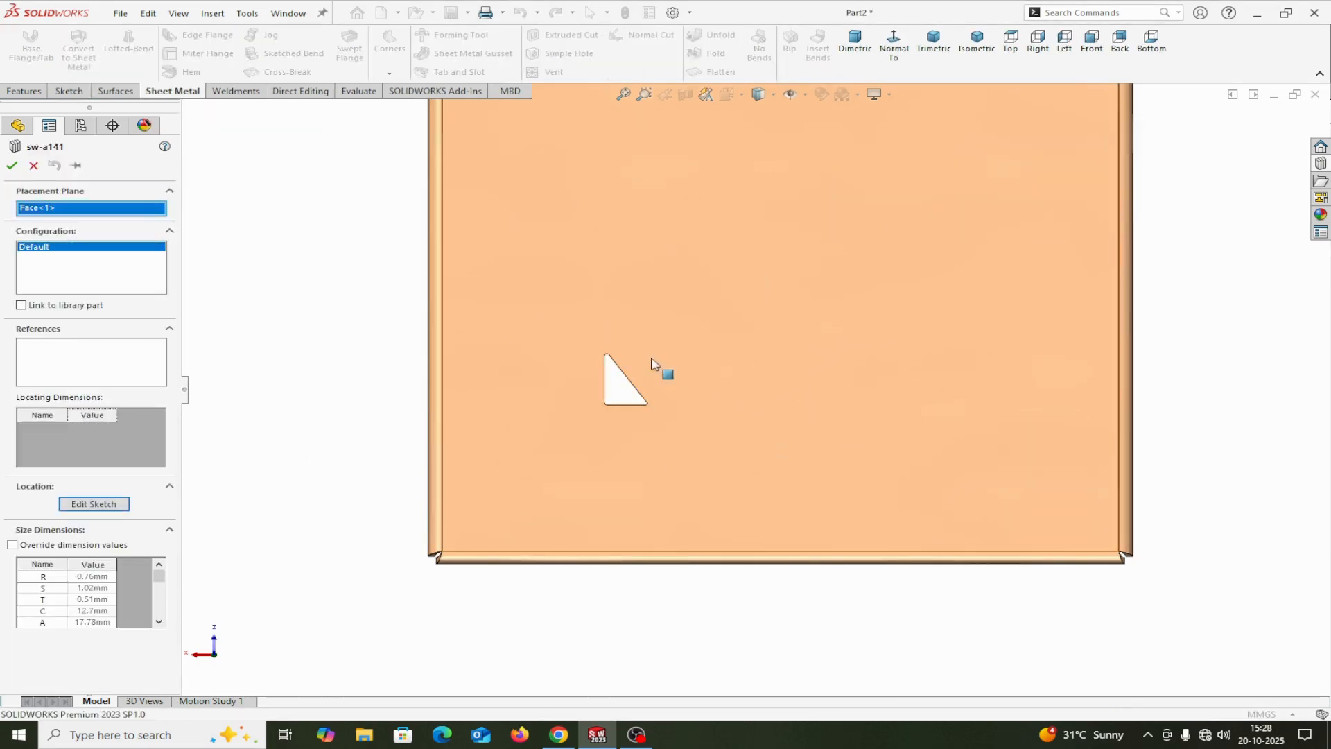
Step: Enable overriding of the triangular cutout's size dimensions and set R to 0.90 mm
scroll(655, 367, down, 2)
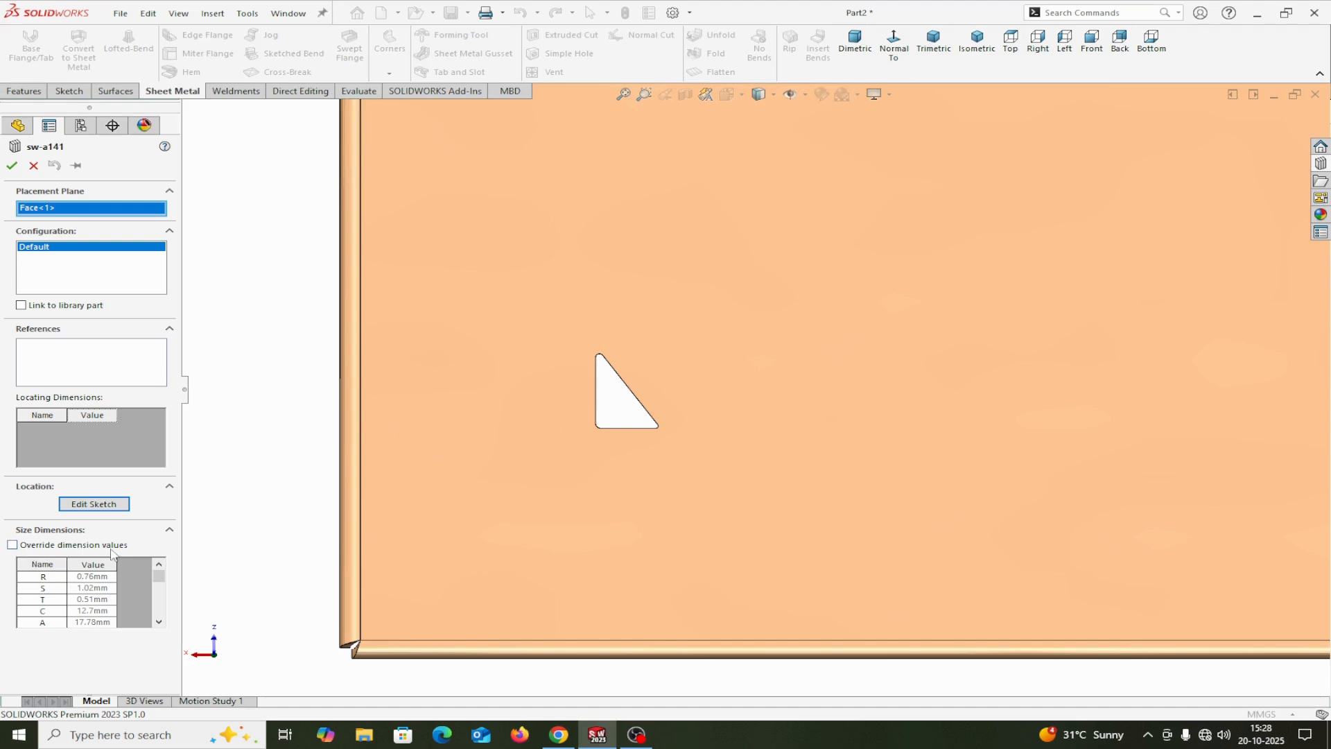
click(12, 545)
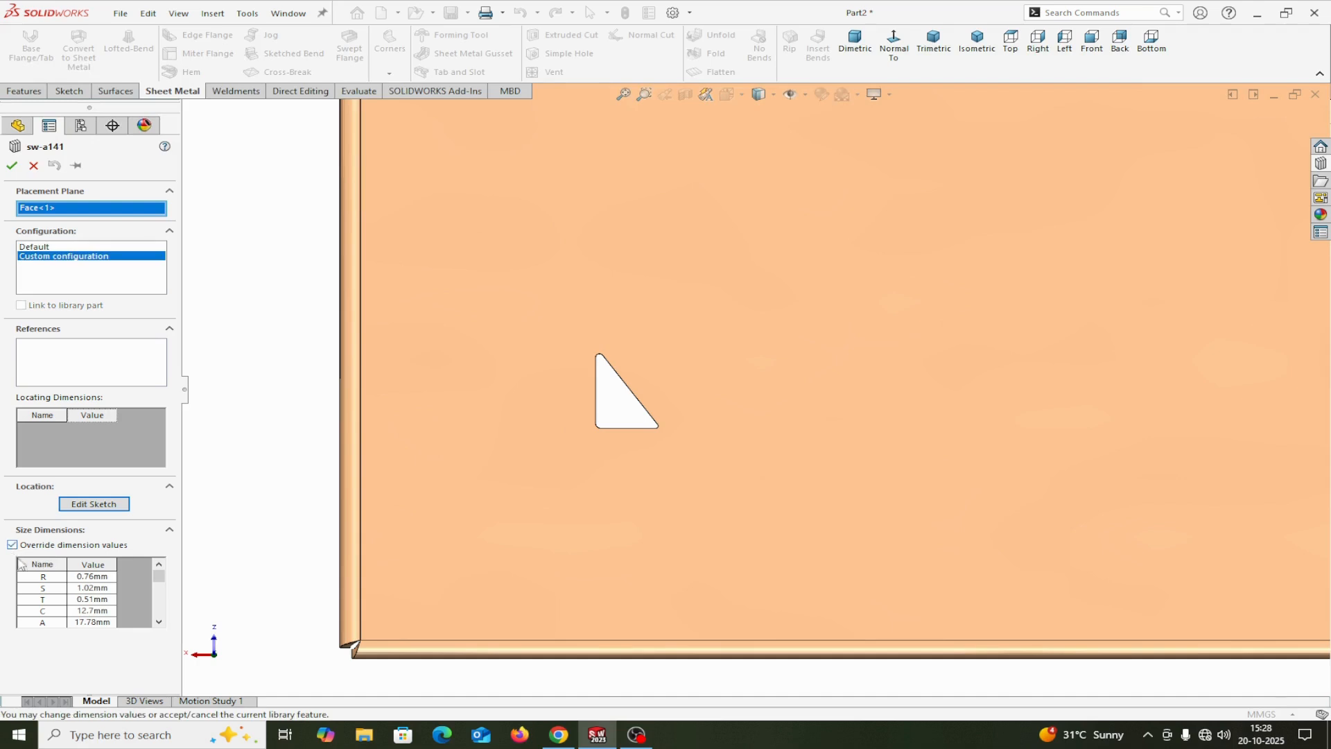
click(87, 580)
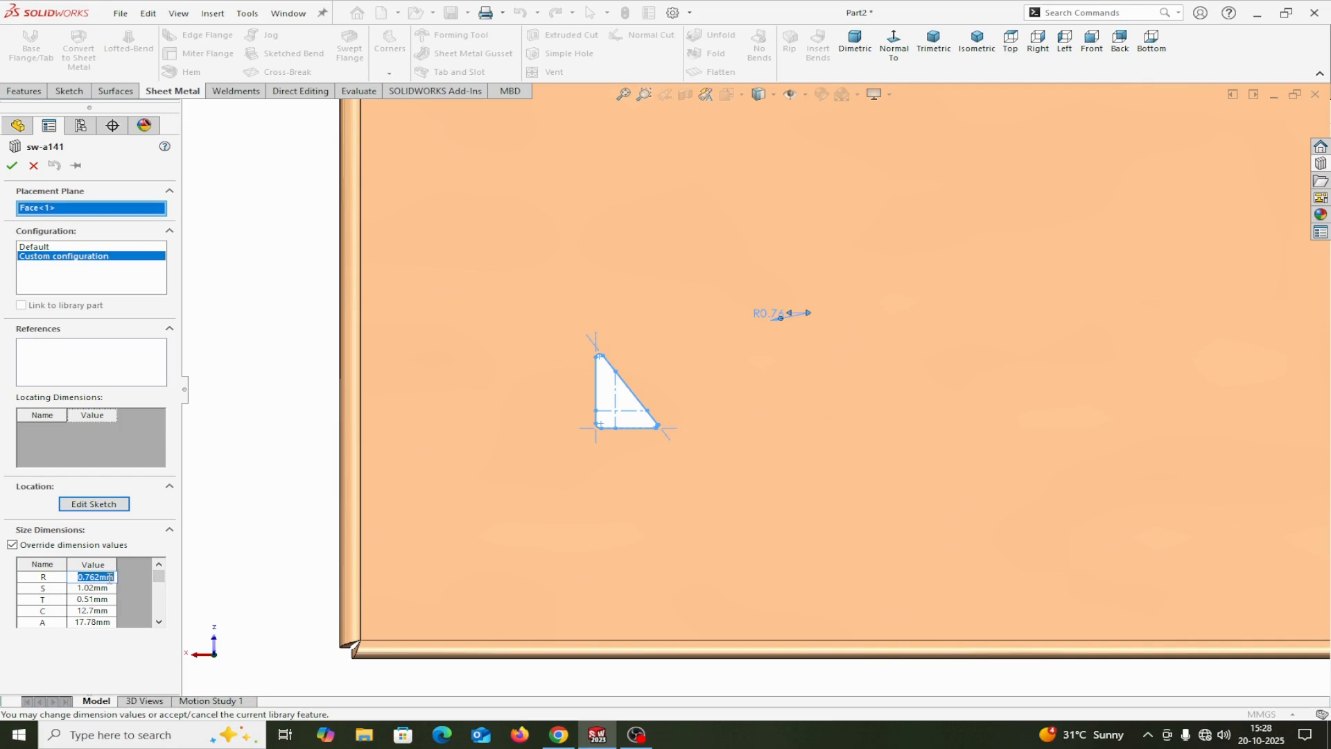
key(BackSpace)
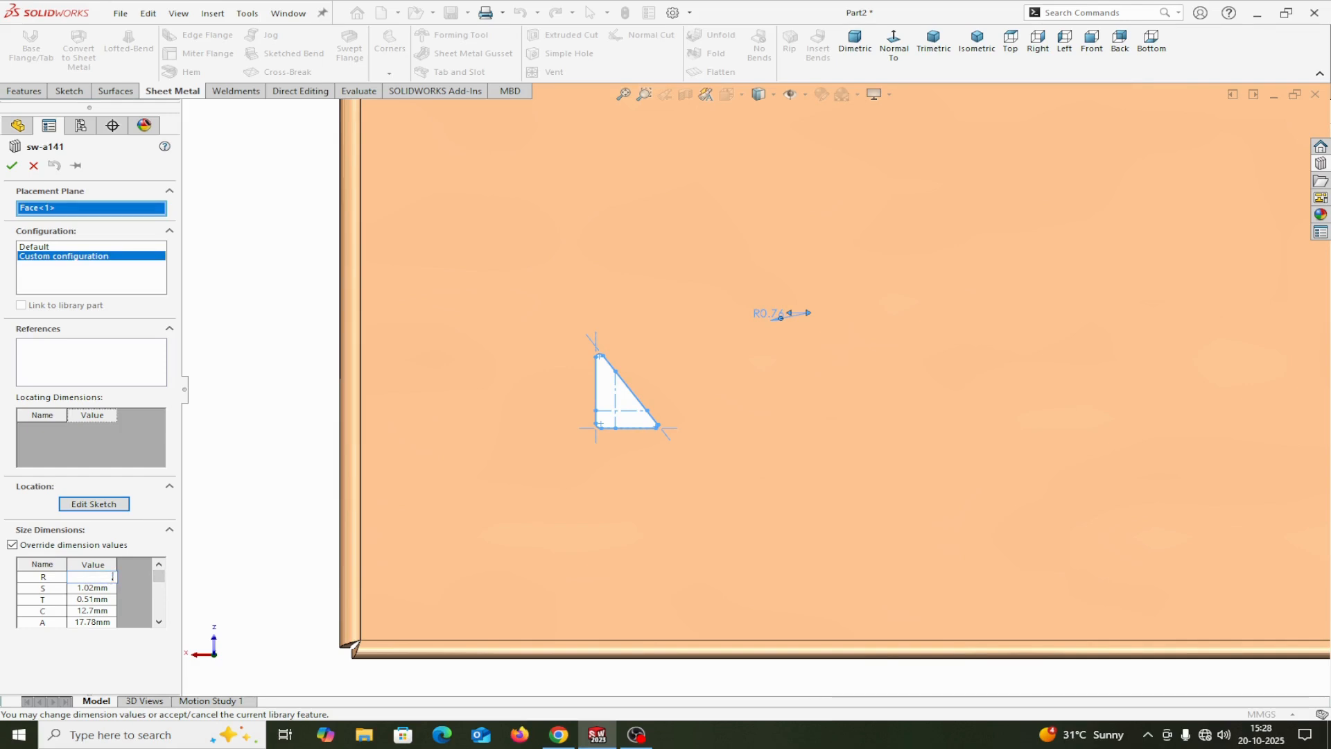
text(.90)
key(Return)
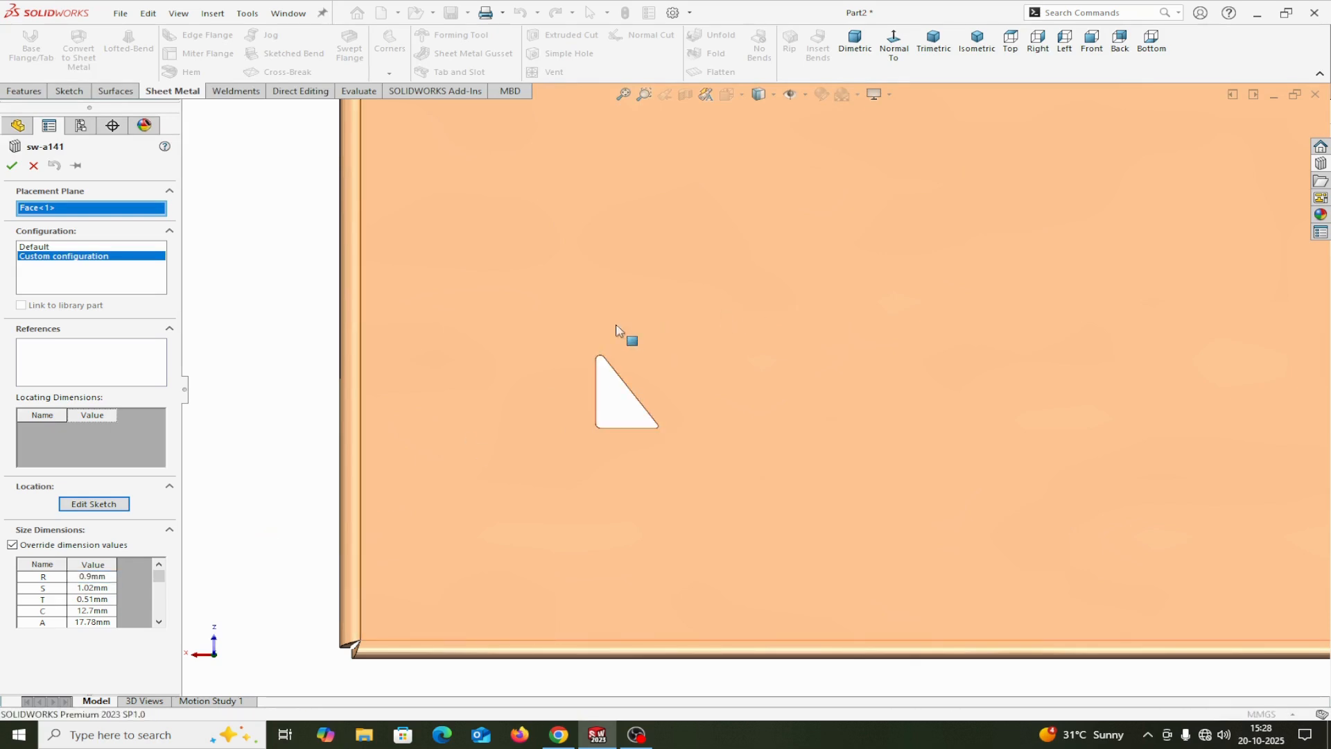
Step: Check the triangular cutout's S and T dimensions, then set size dimension C to 16 mm
click(91, 588)
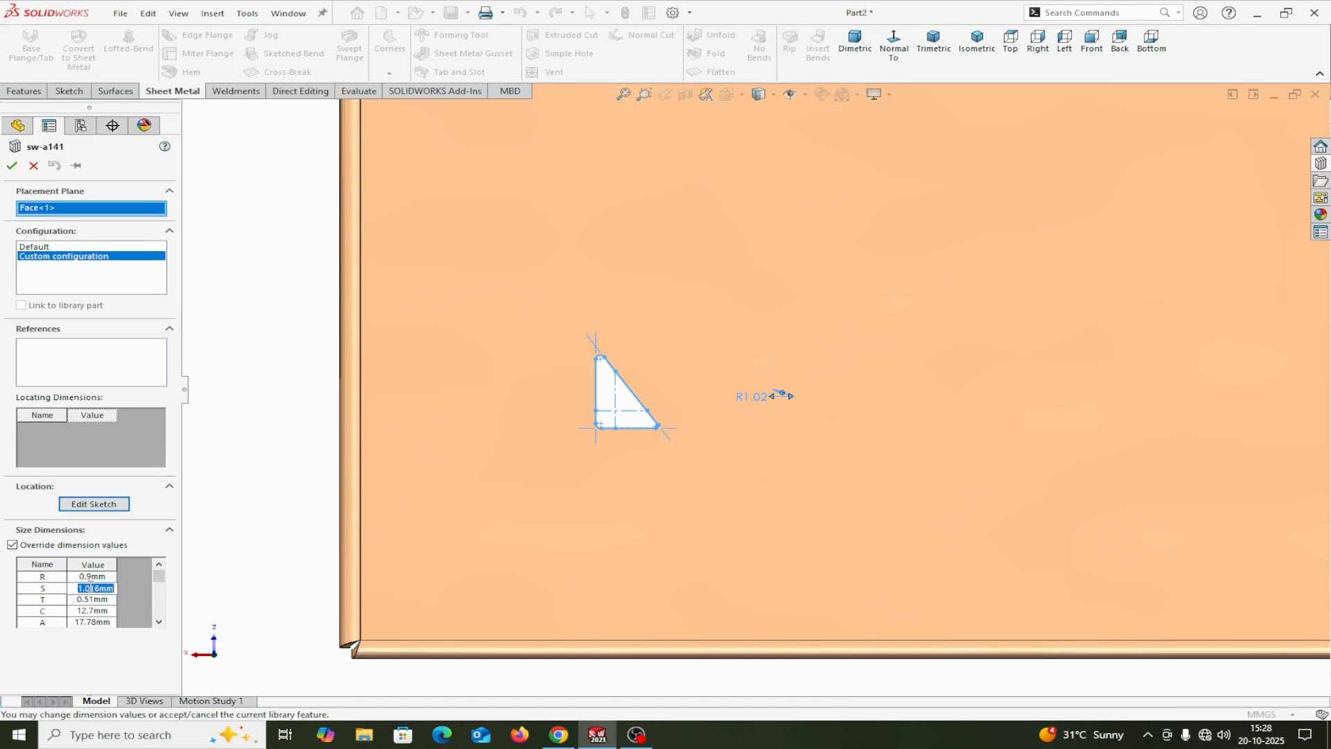
click(91, 600)
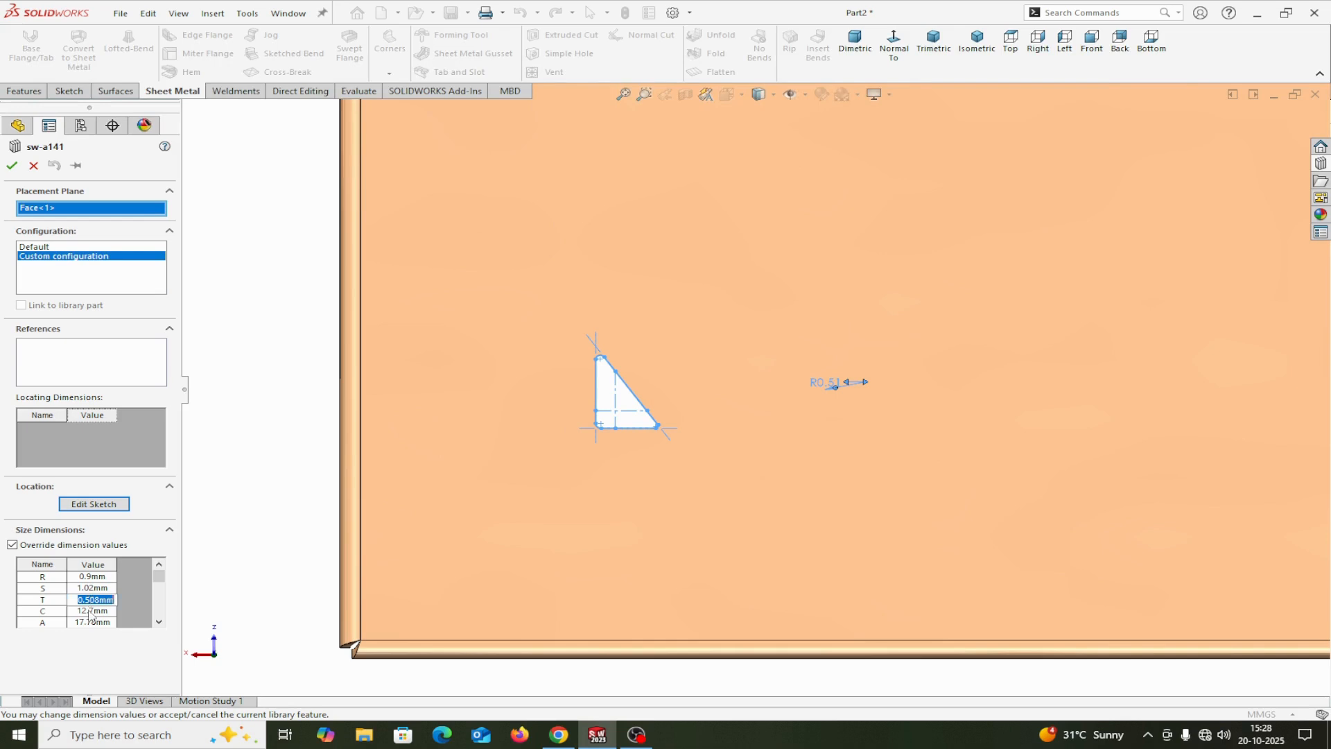
click(91, 611)
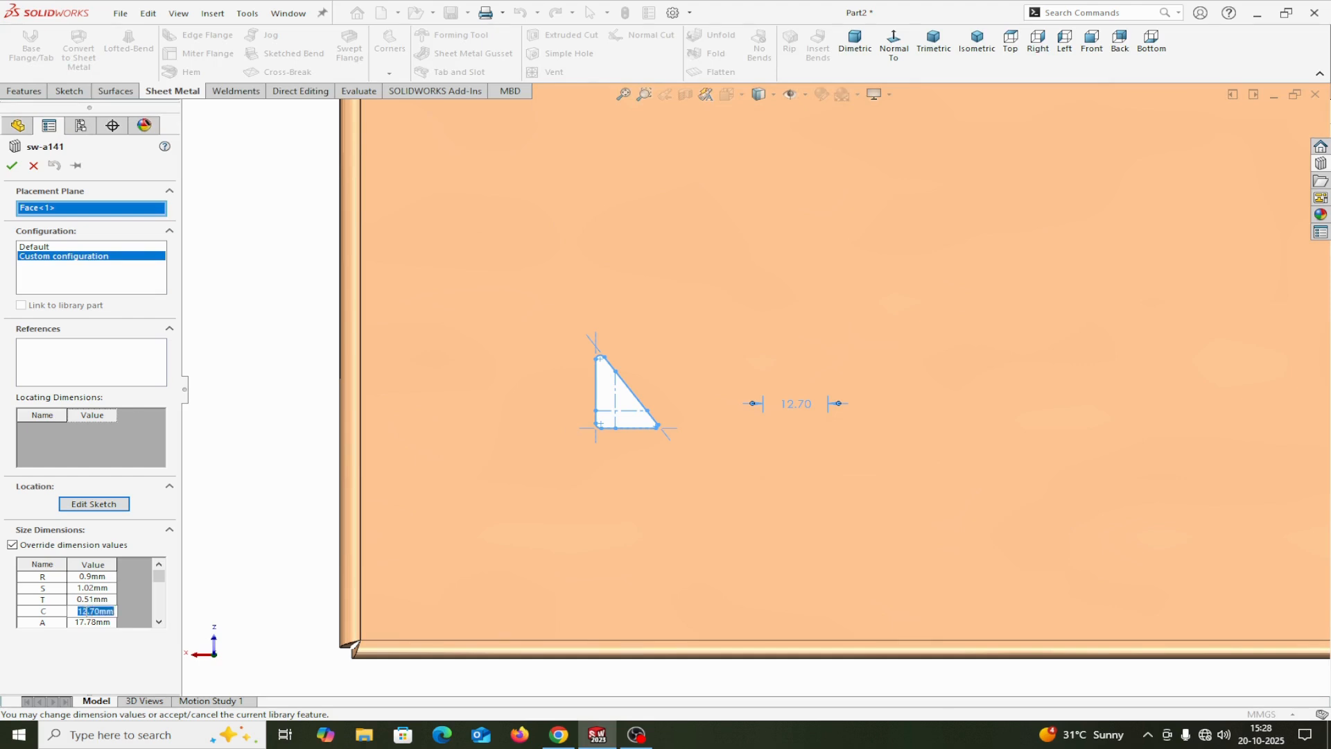
text(16)
key(Return)
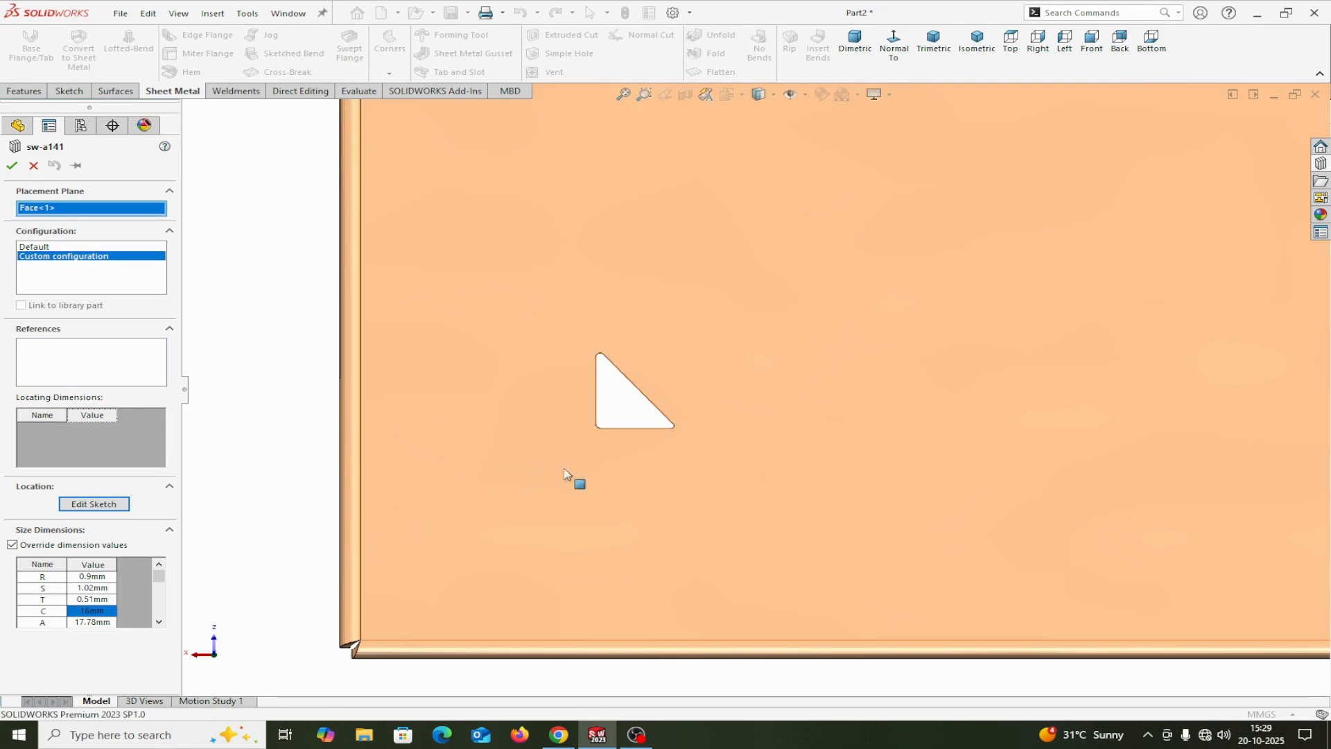
Step: Set the triangular cutout's size dimension A to 20 mm and complete the library feature
click(93, 620)
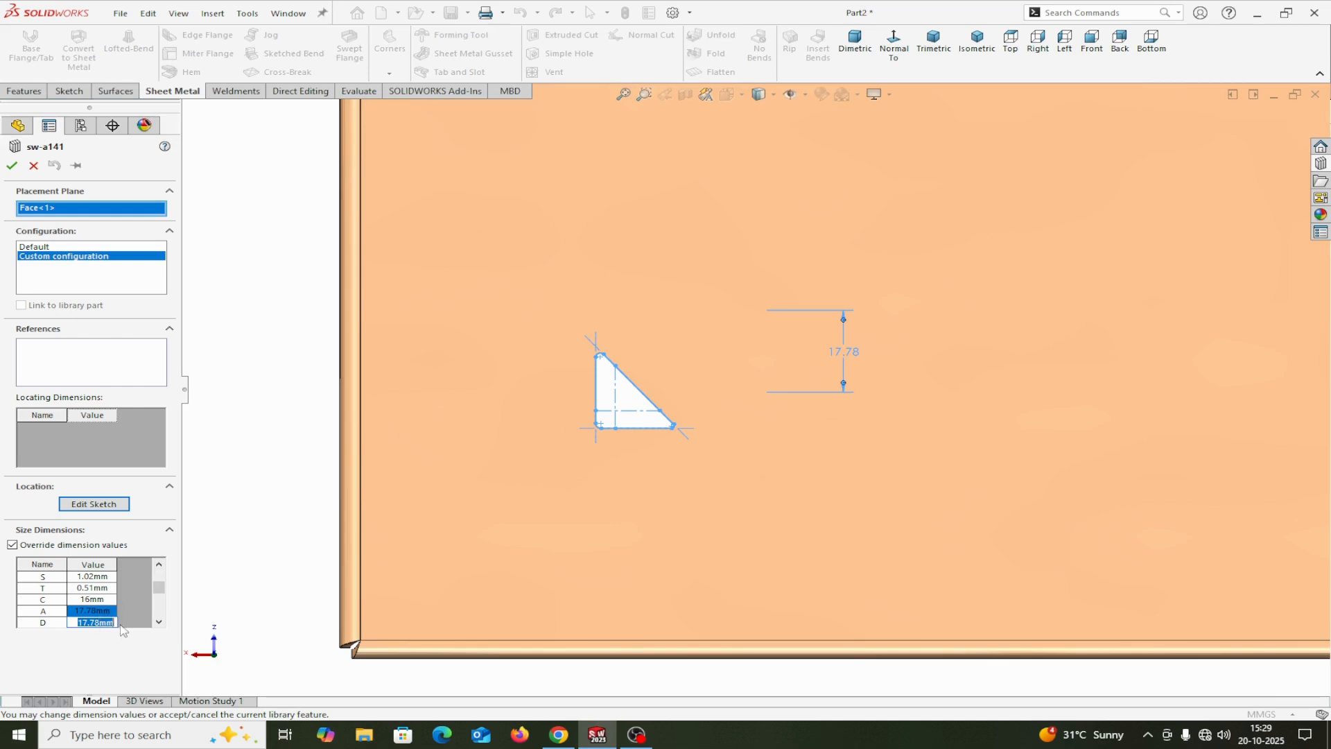
text(20)
key(Return)
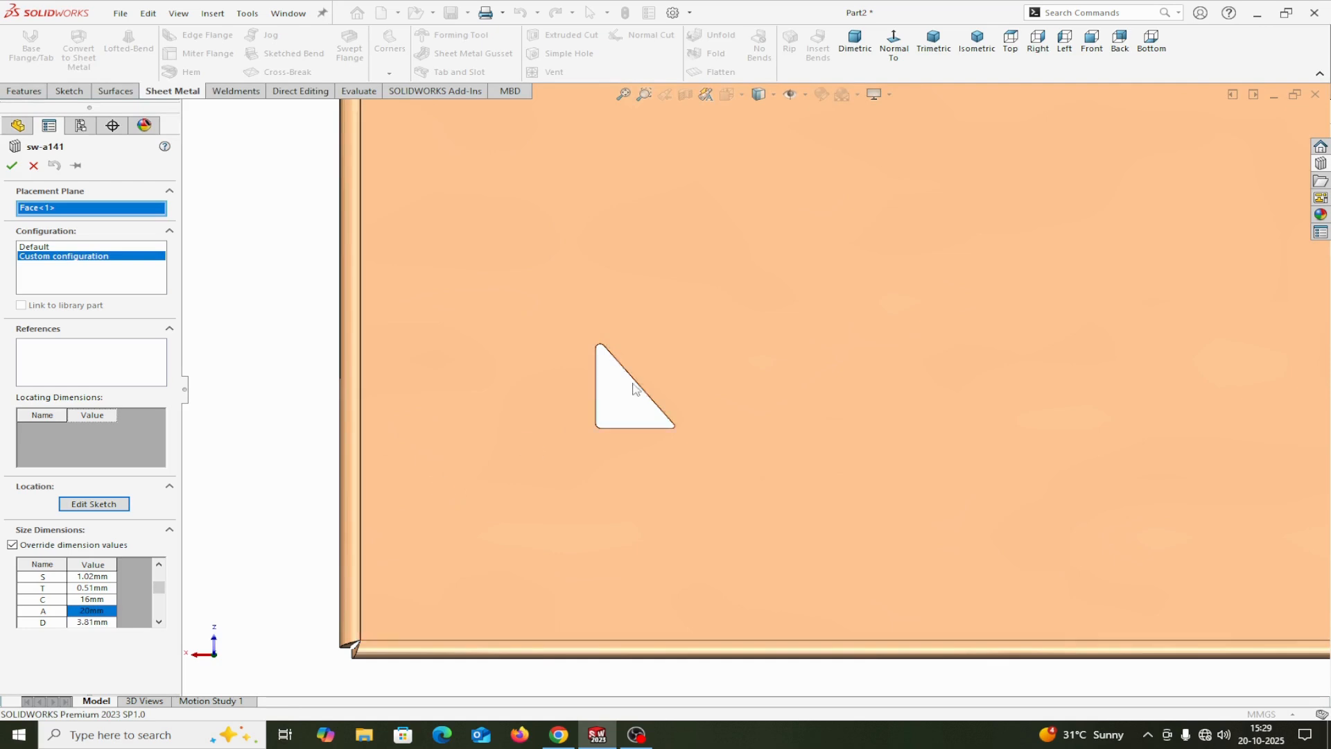
click(12, 167)
key(f)
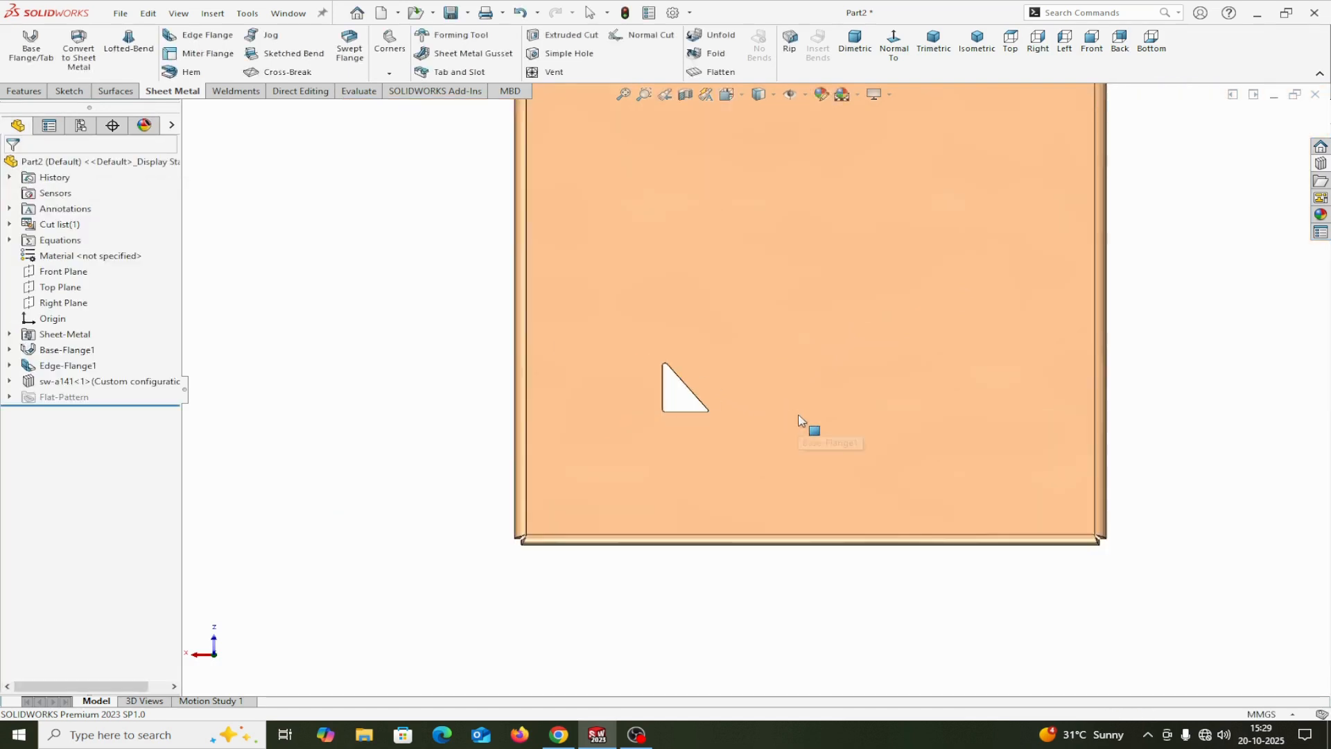
middle_drag(874, 582, 756, 397)
scroll(756, 398, up, 3)
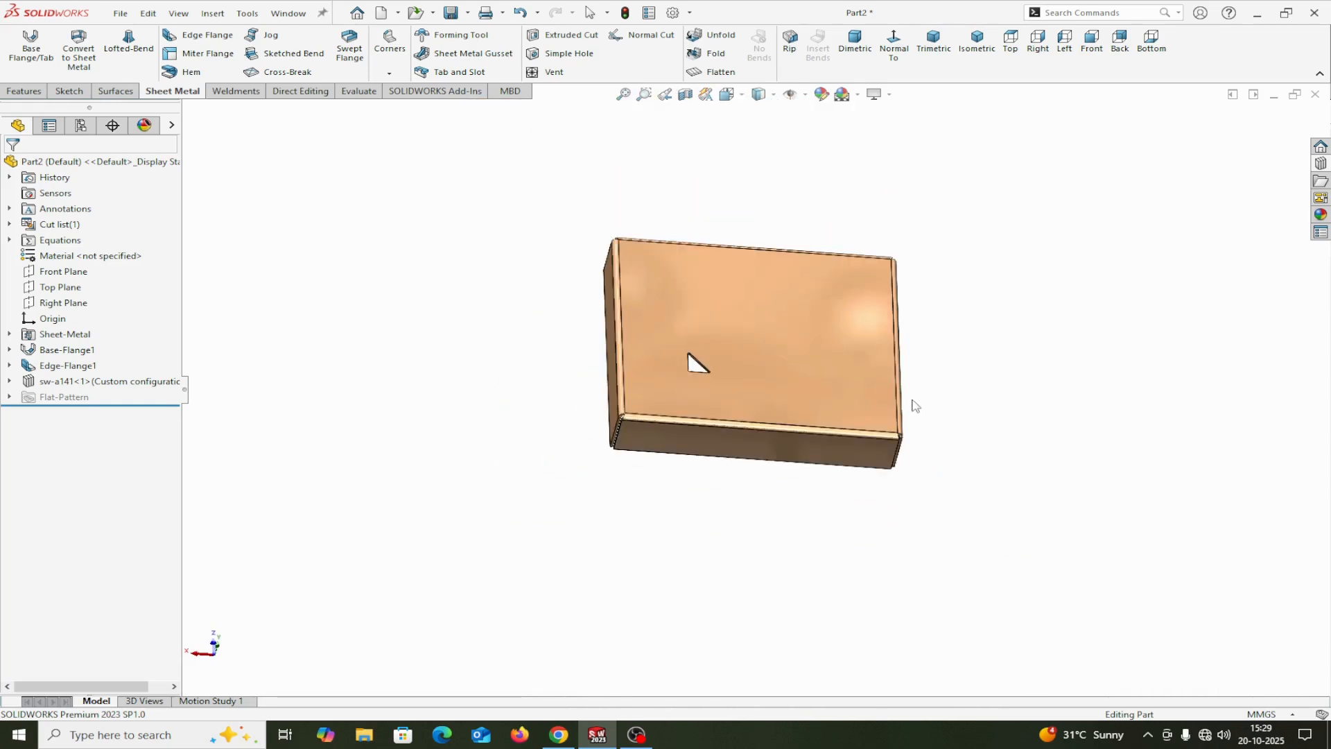
Step: Place the t-slot cutout from the Design Library's Sheetmetal features on the cover's flat top face
click(1321, 164)
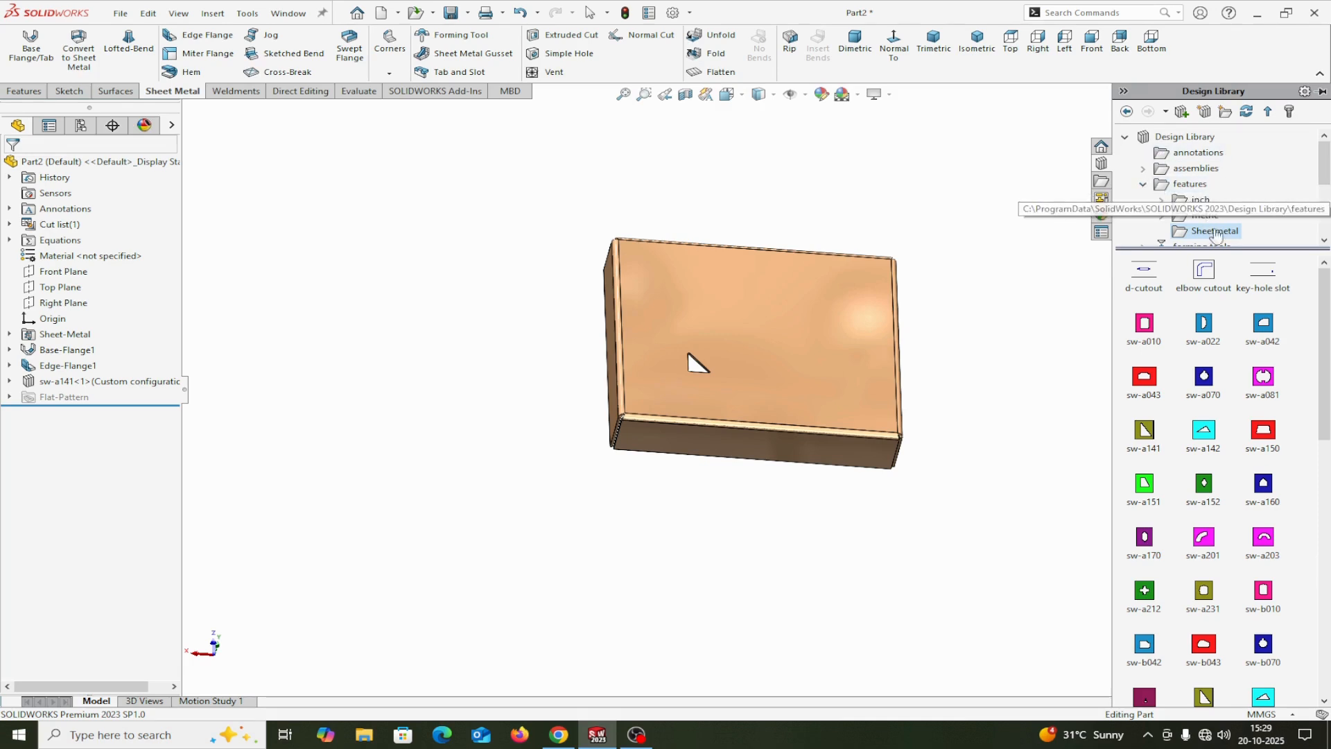
scroll(1184, 189, down, 1)
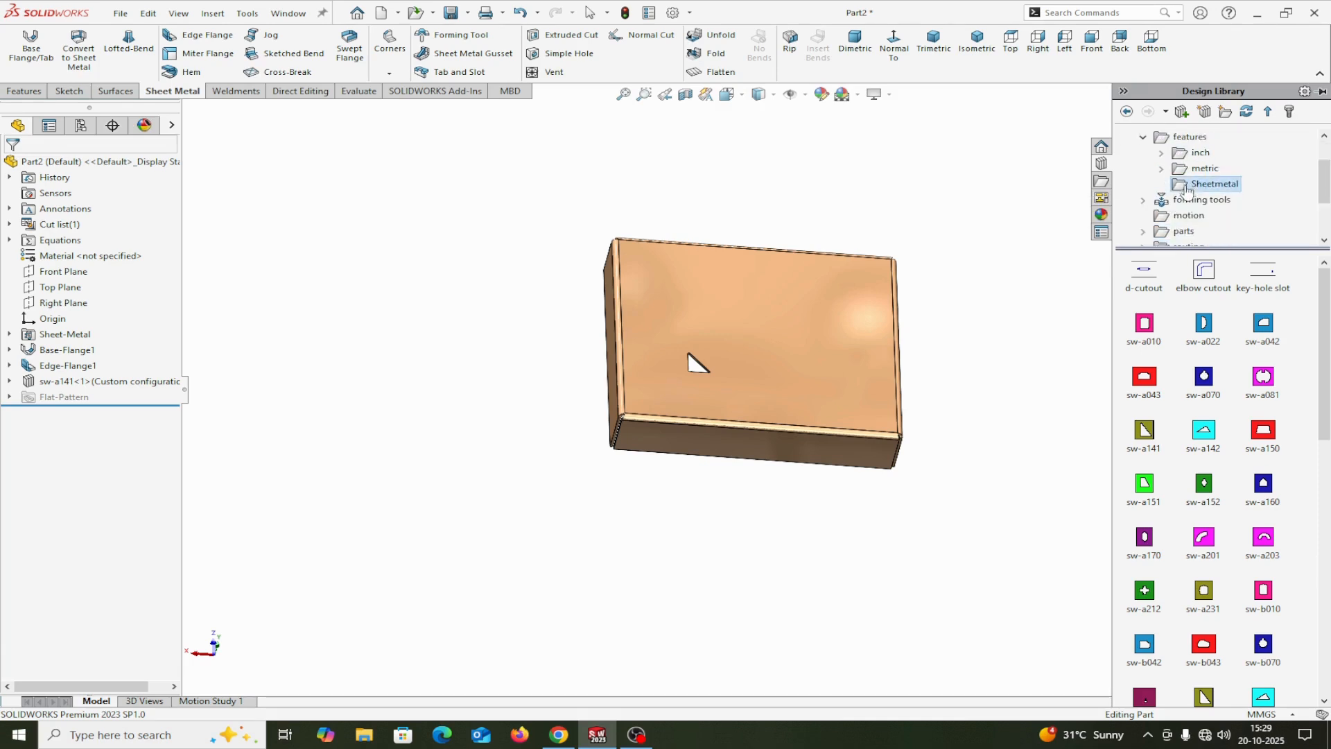
scroll(1260, 444, down, 3)
scroll(1261, 444, down, 2)
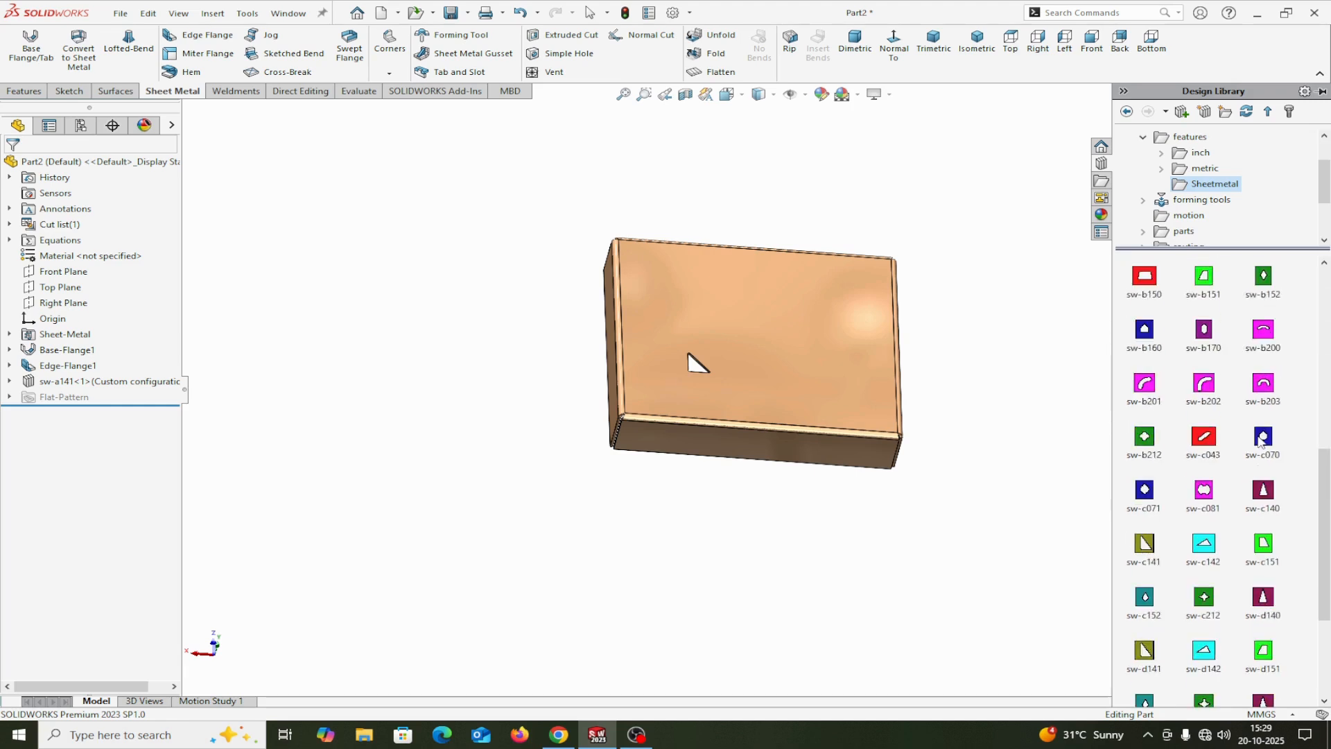
scroll(1260, 443, down, 3)
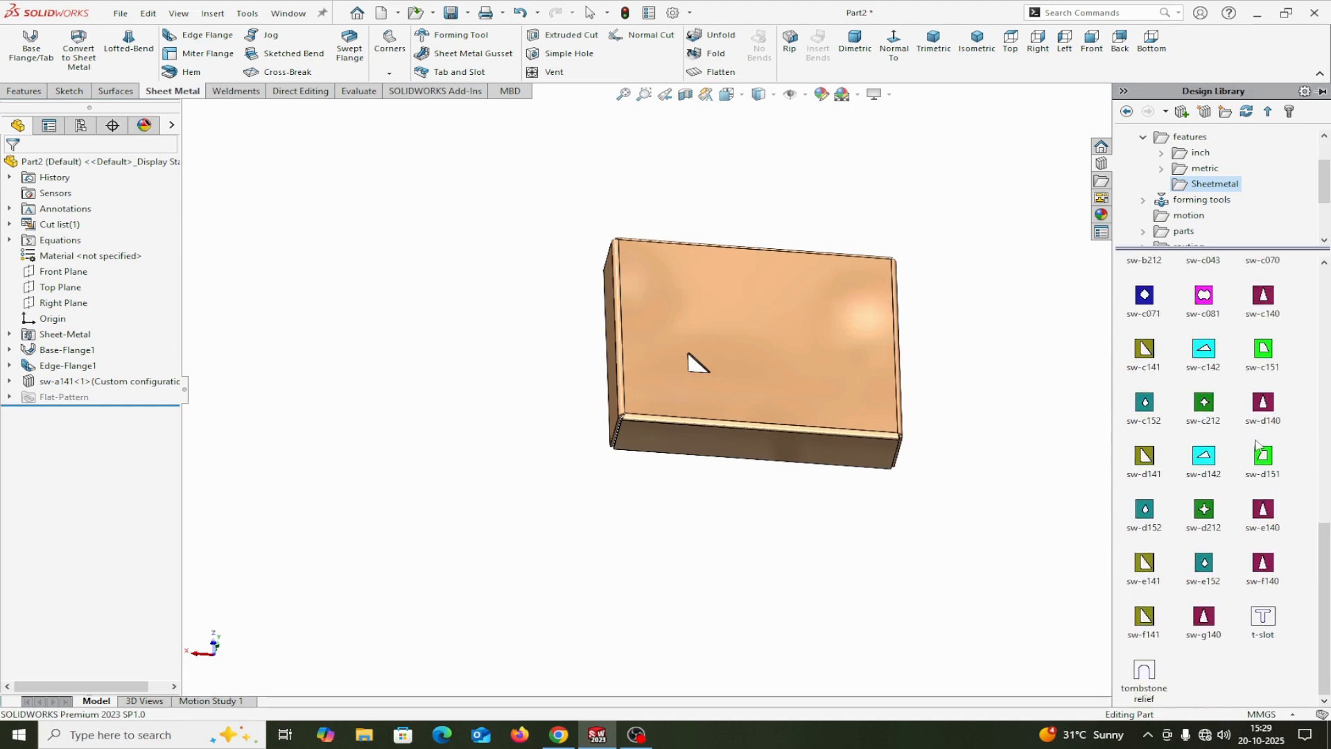
mouse_move(1204, 466)
mouse_move(1262, 623)
drag(1262, 622, 797, 339)
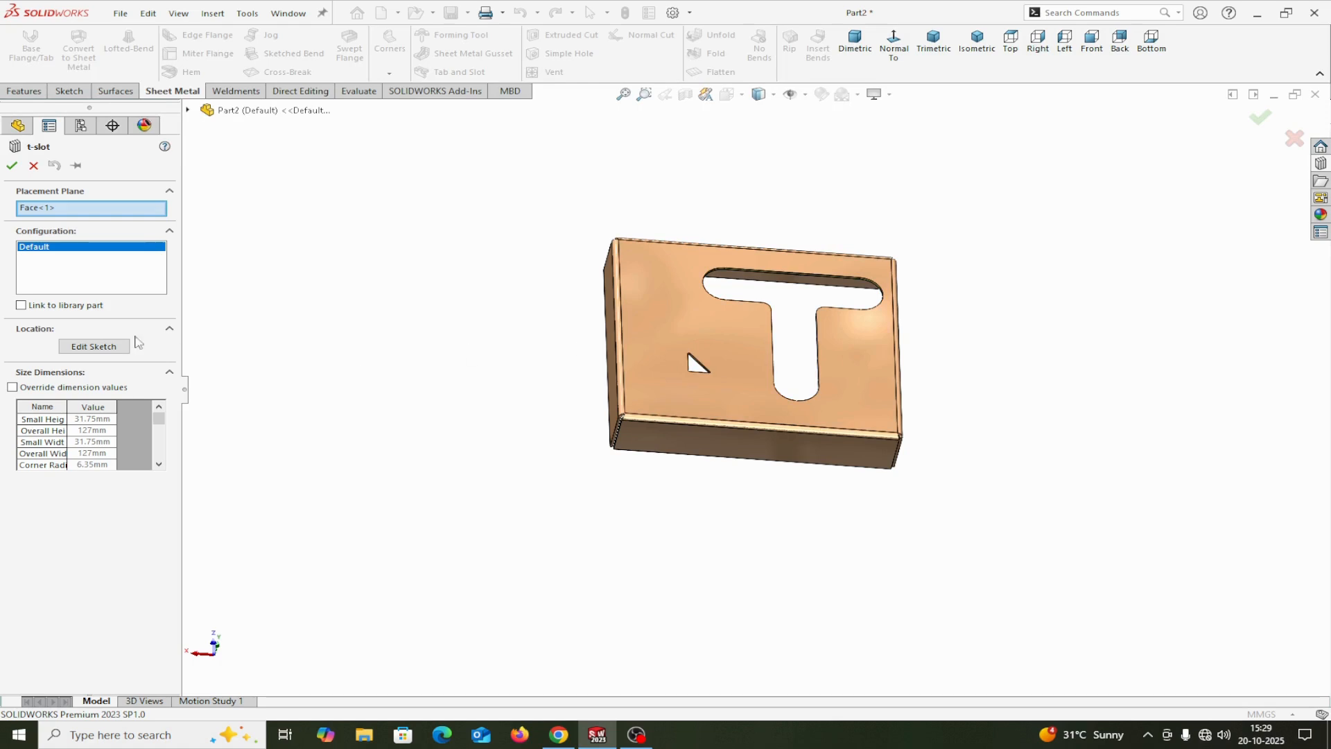
Step: Open the t-slot's location sketch and dimension its crossbar's outer straight edge 50 mm from the cover's nearest parallel outer edge
click(93, 346)
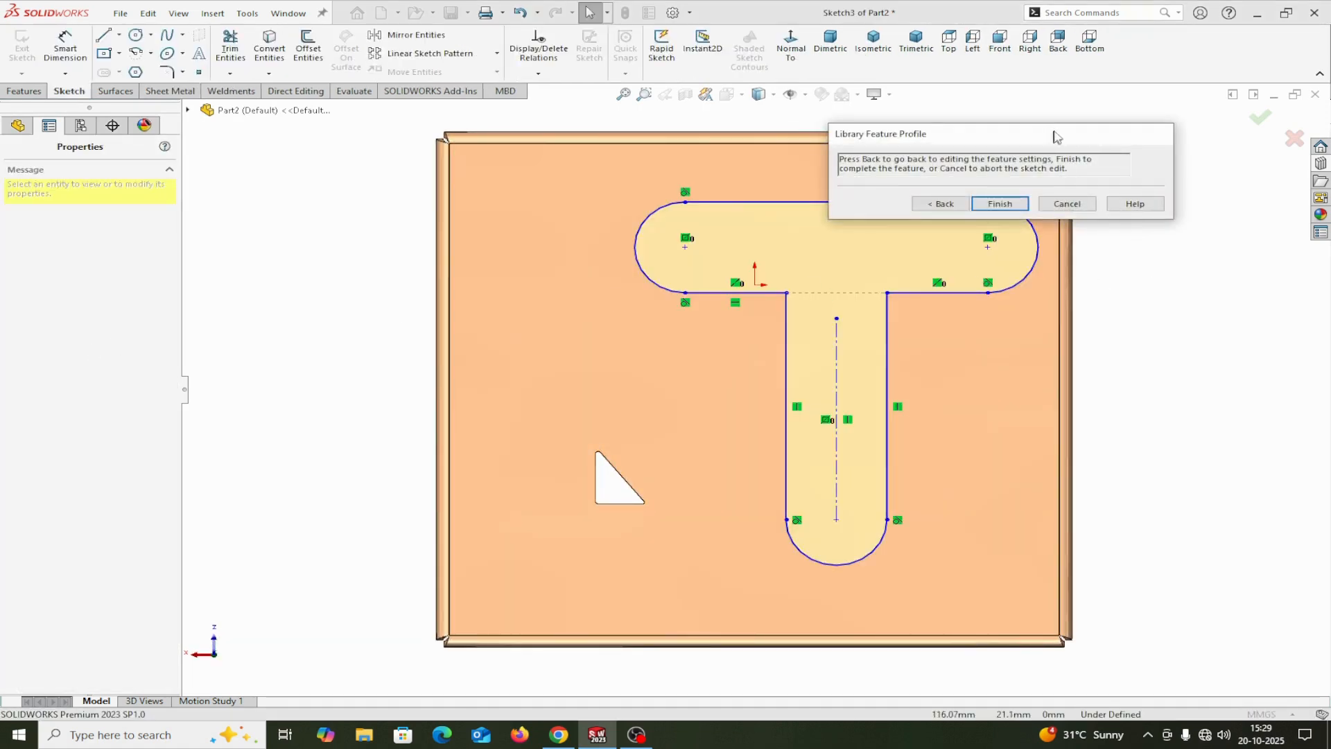
drag(1056, 136, 1215, 81)
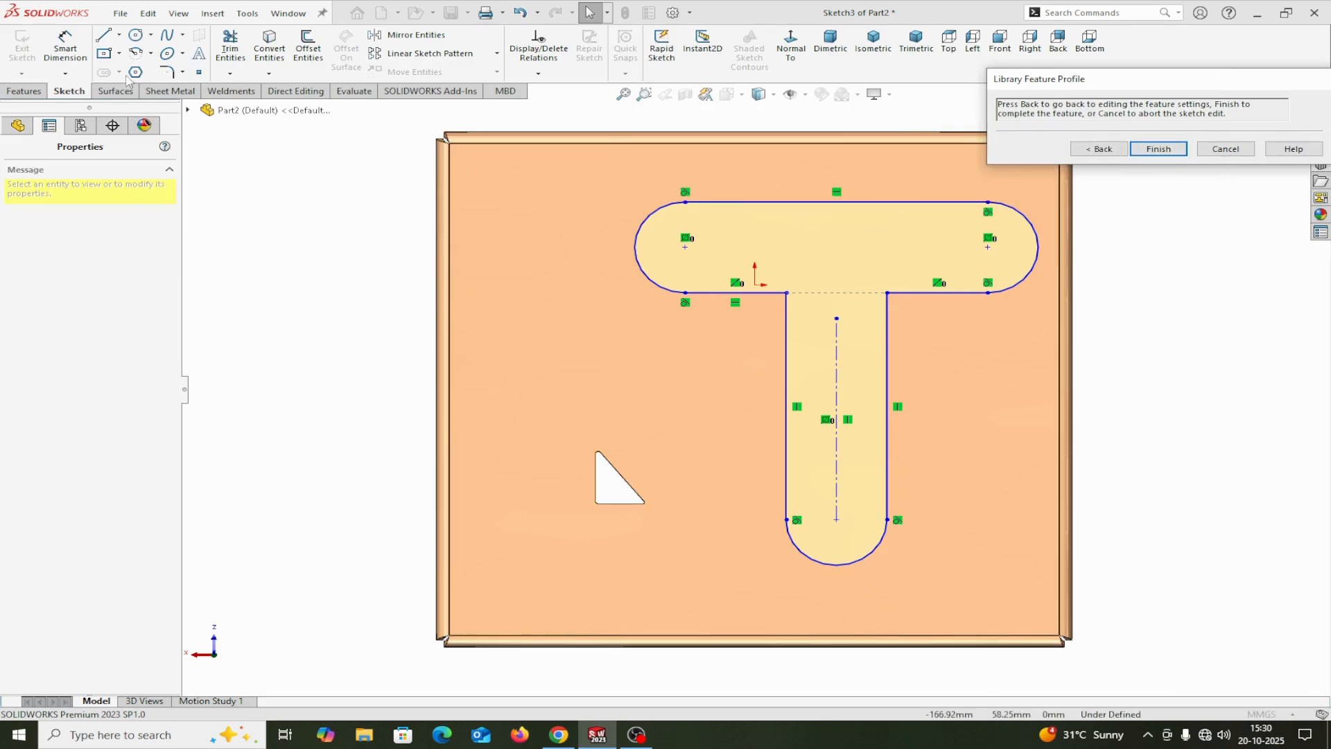
click(66, 47)
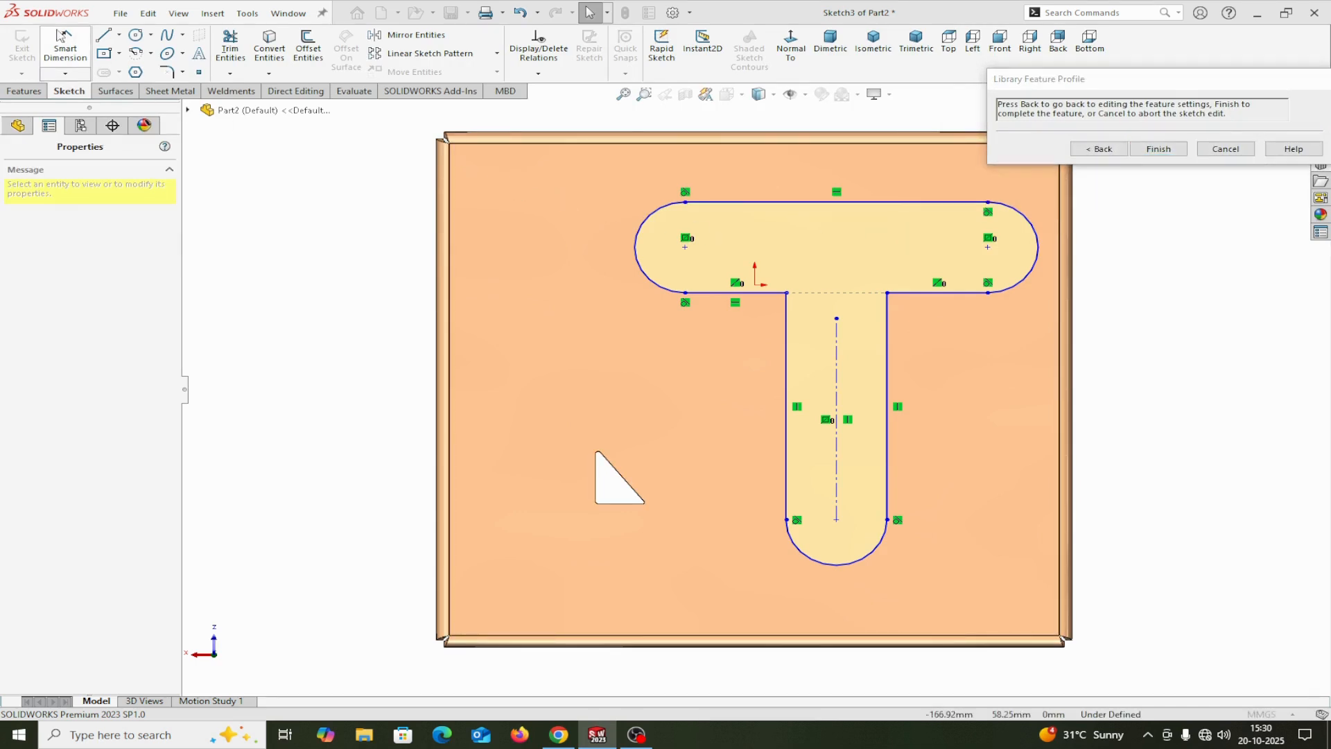
click(767, 133)
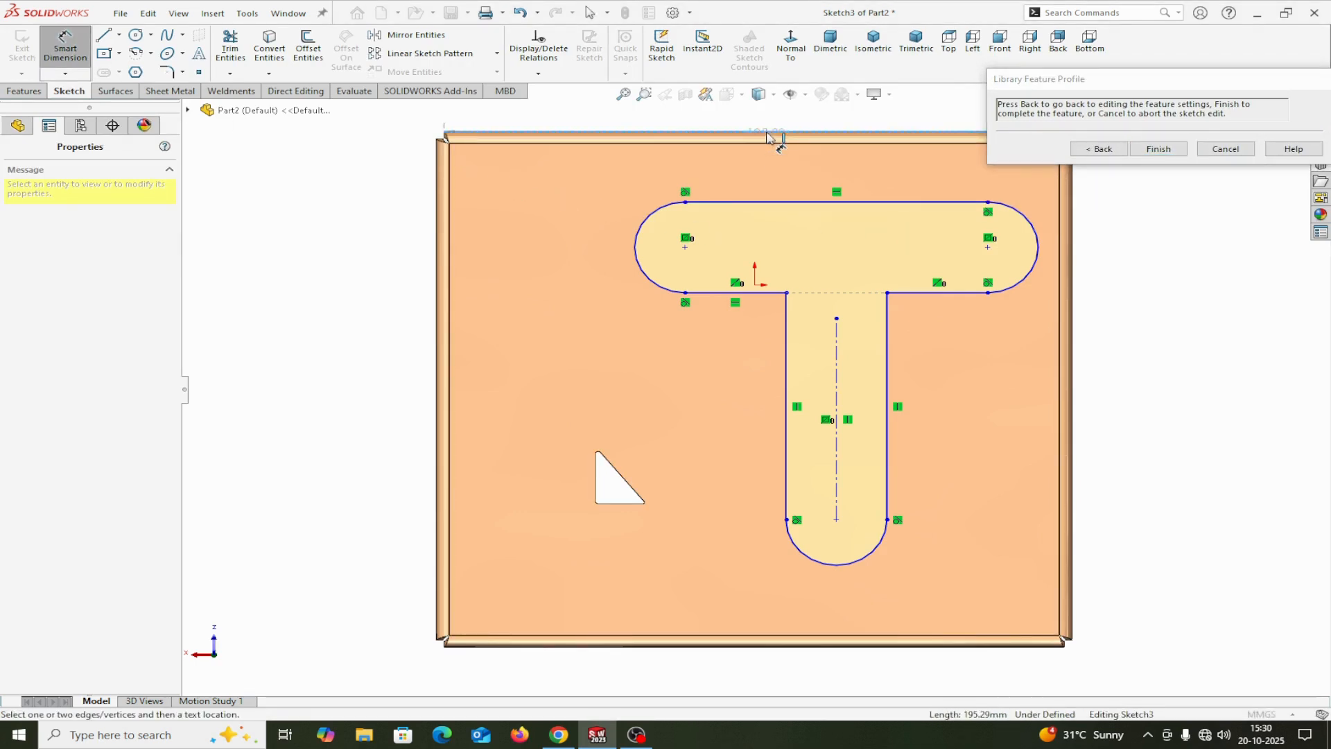
click(778, 207)
click(595, 179)
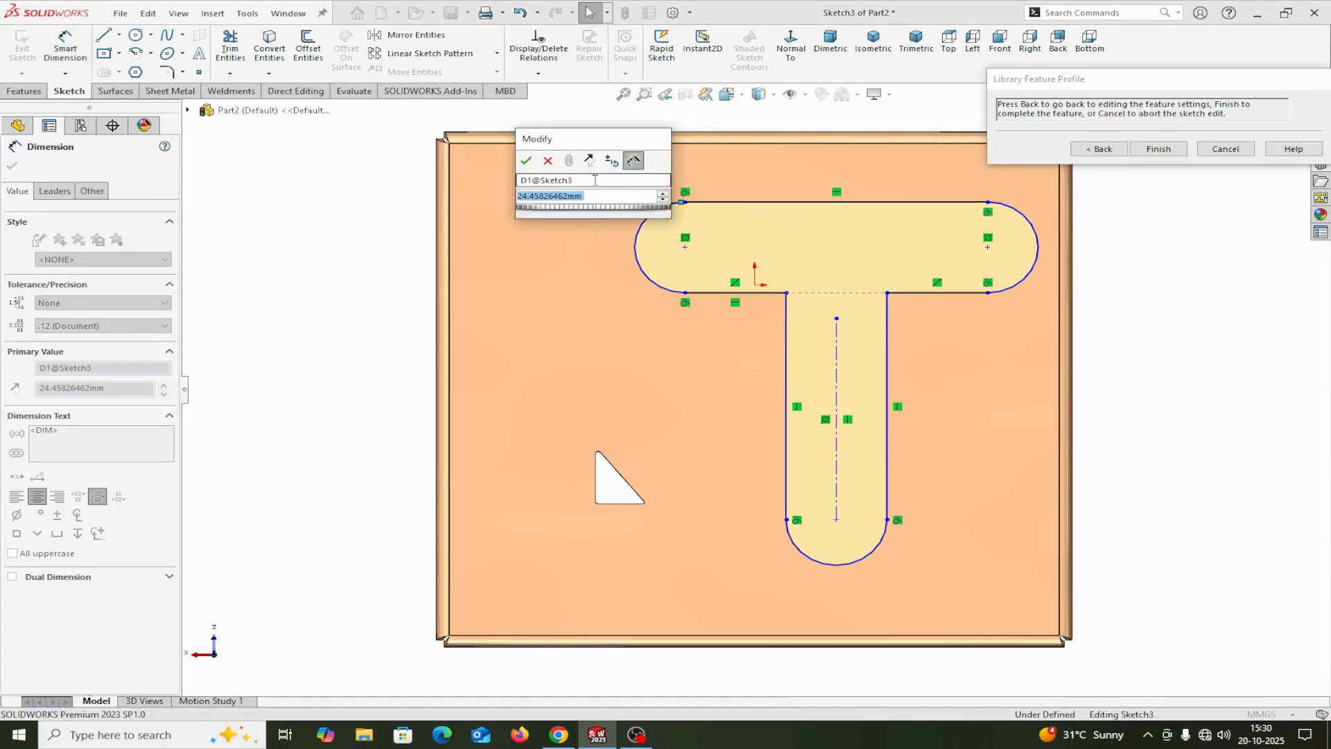
text(50)
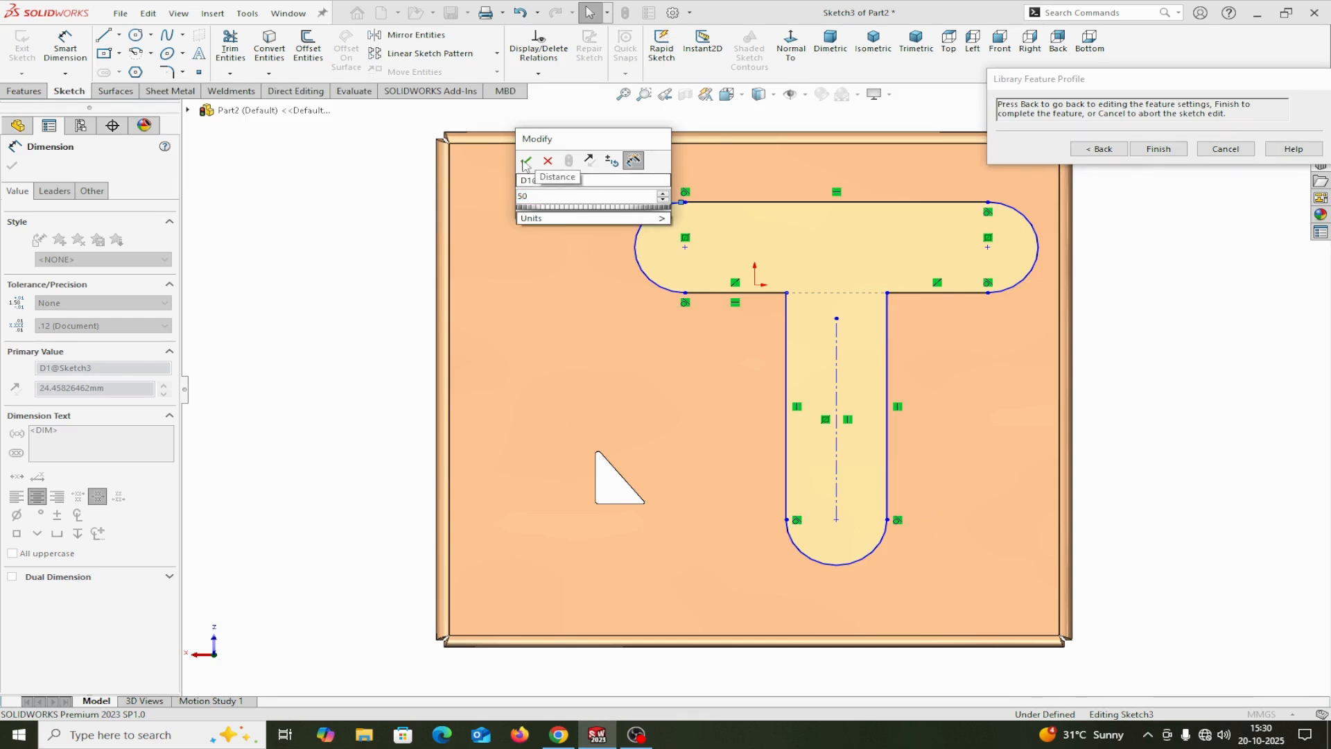
click(525, 163)
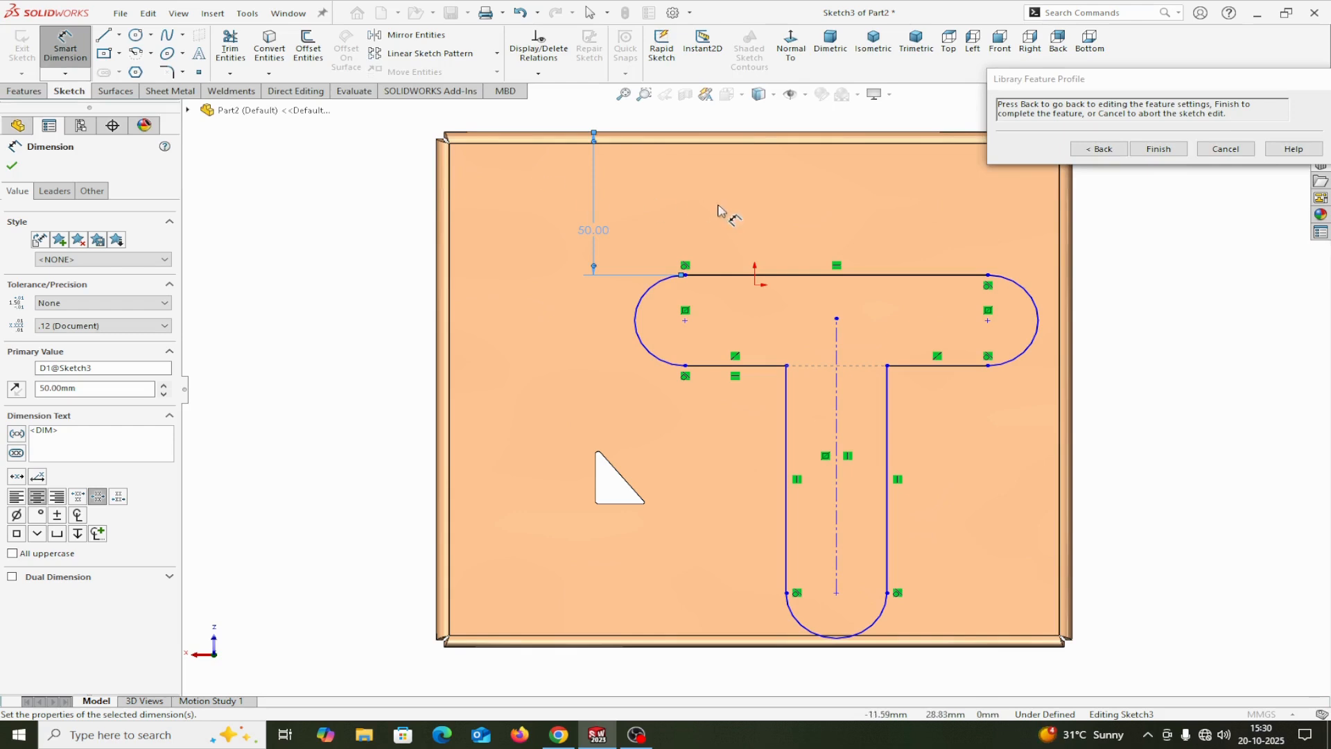
Step: Set the distance between the t-slot crossbar's outer straight edge and the cover's outer edge to 30 mm
double_click(594, 230)
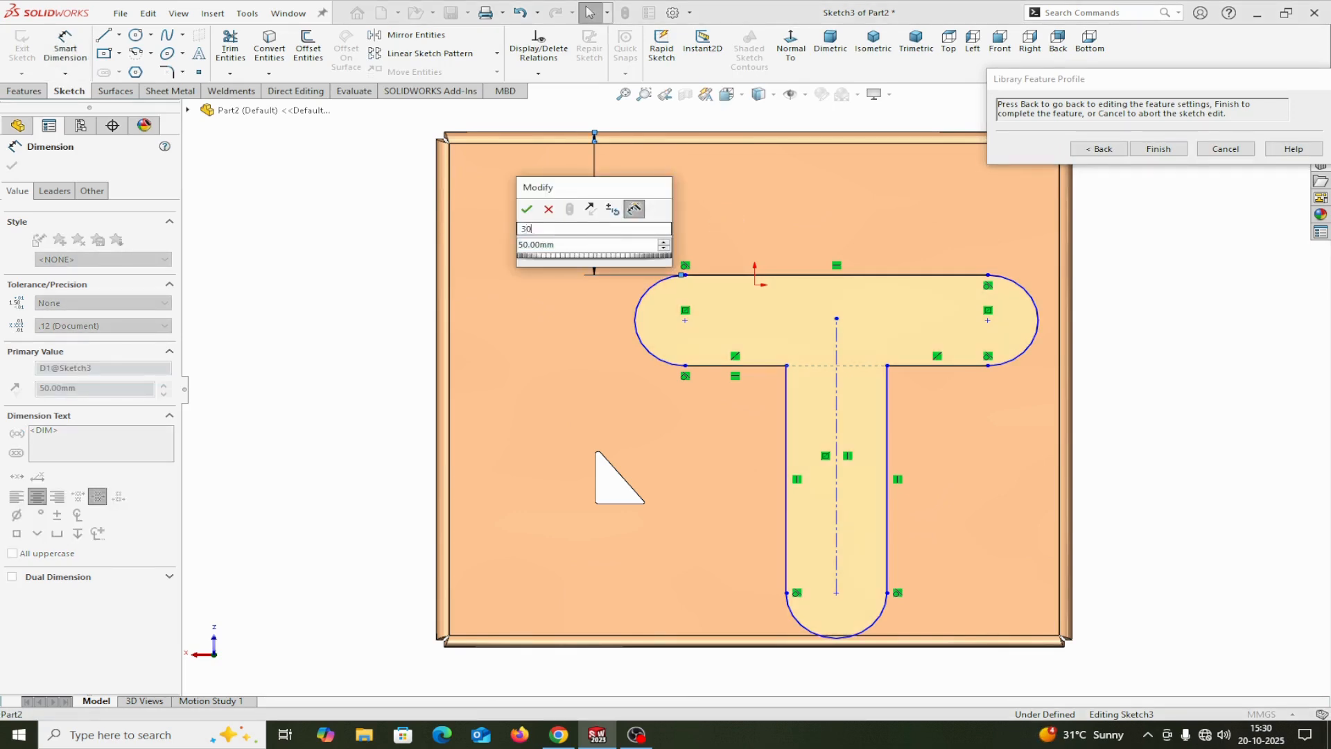
click(527, 208)
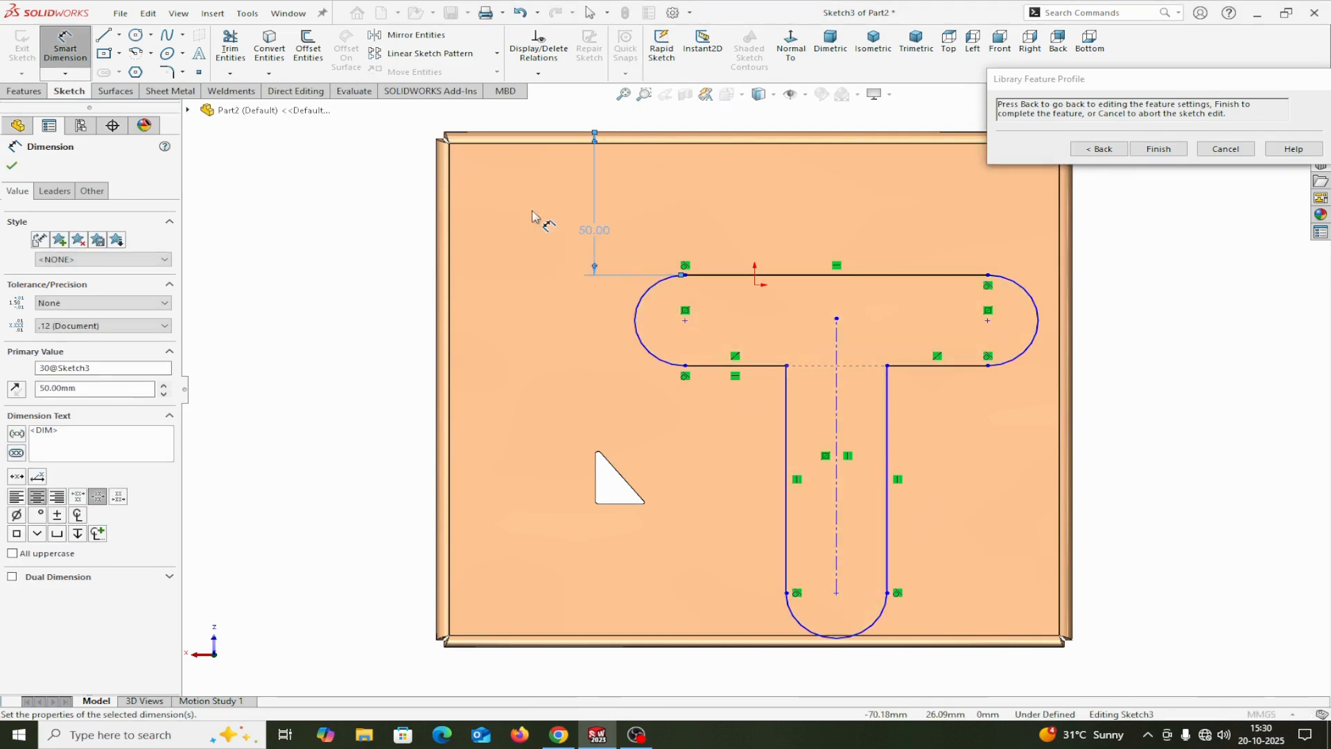
double_click(594, 230)
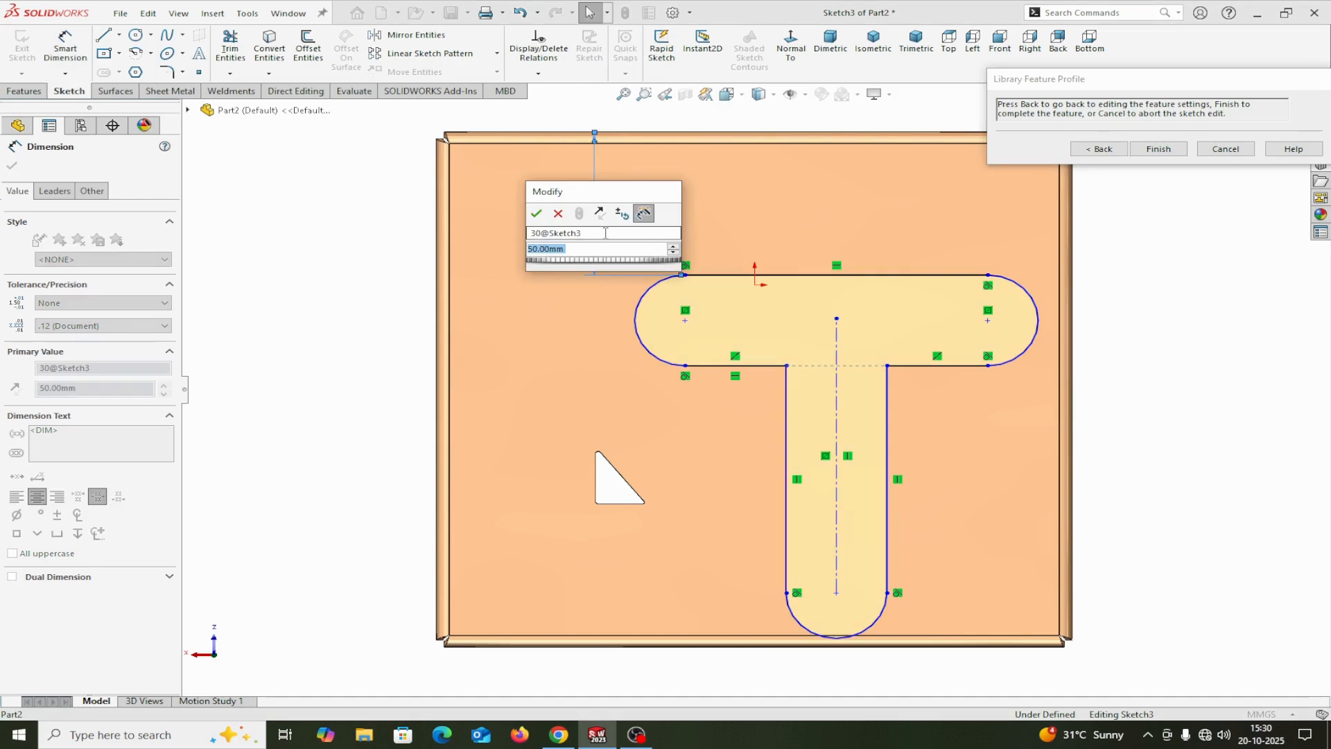
text(30)
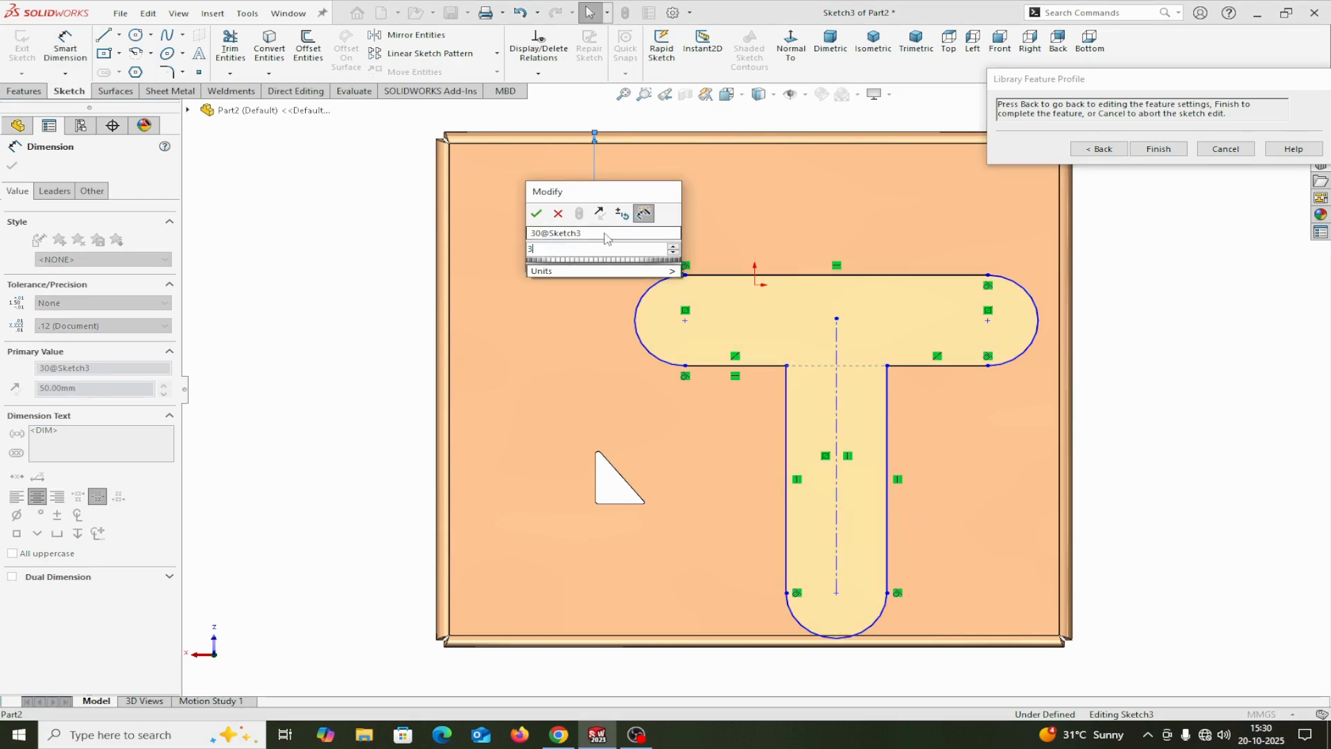
click(536, 213)
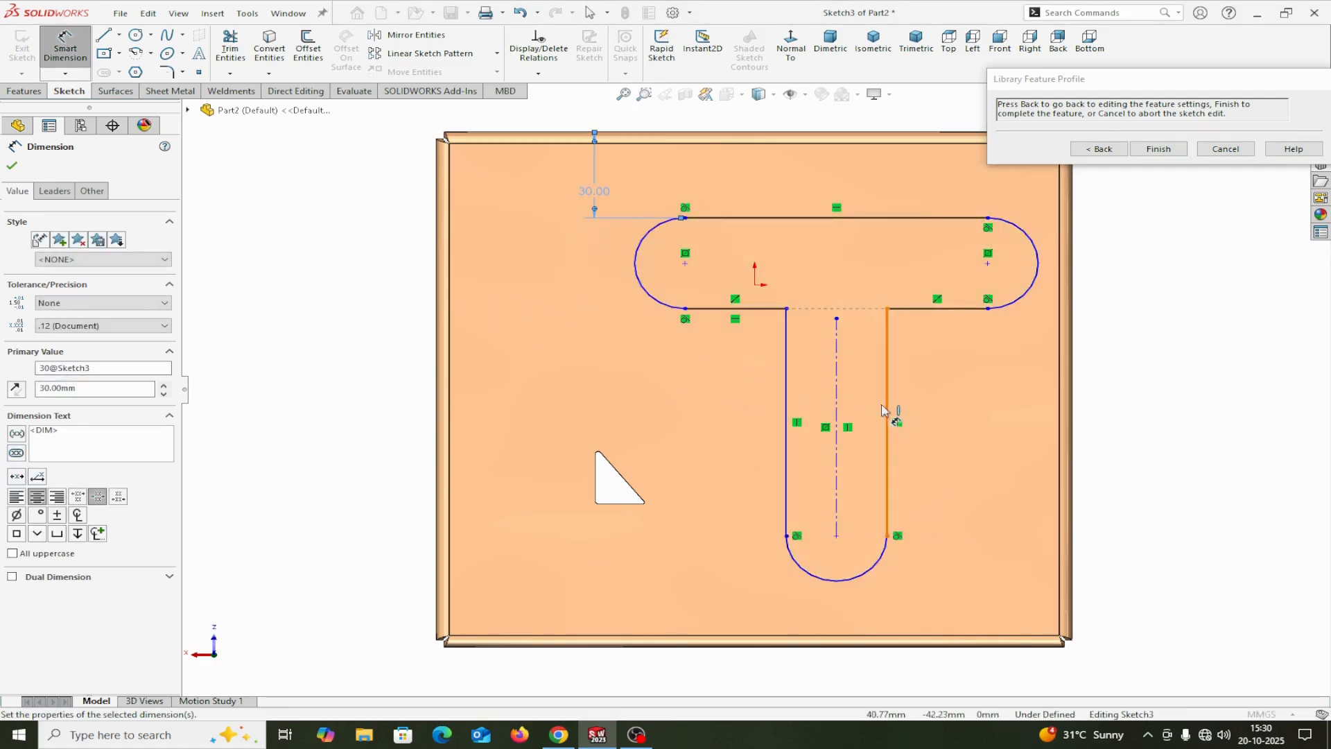
Step: Dimension the t-slot stem's centerline 78 mm from the cover's nearest parallel outer edge and finish the location sketch
click(837, 404)
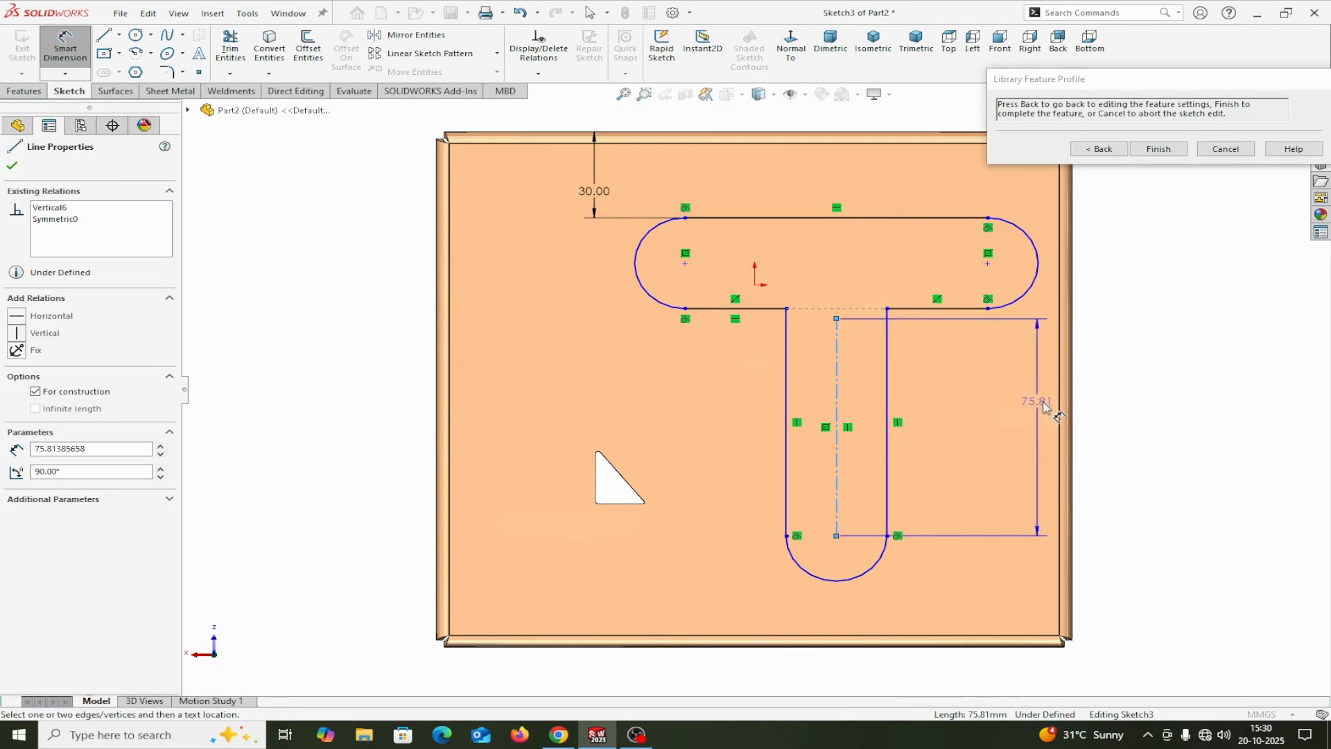
click(1073, 410)
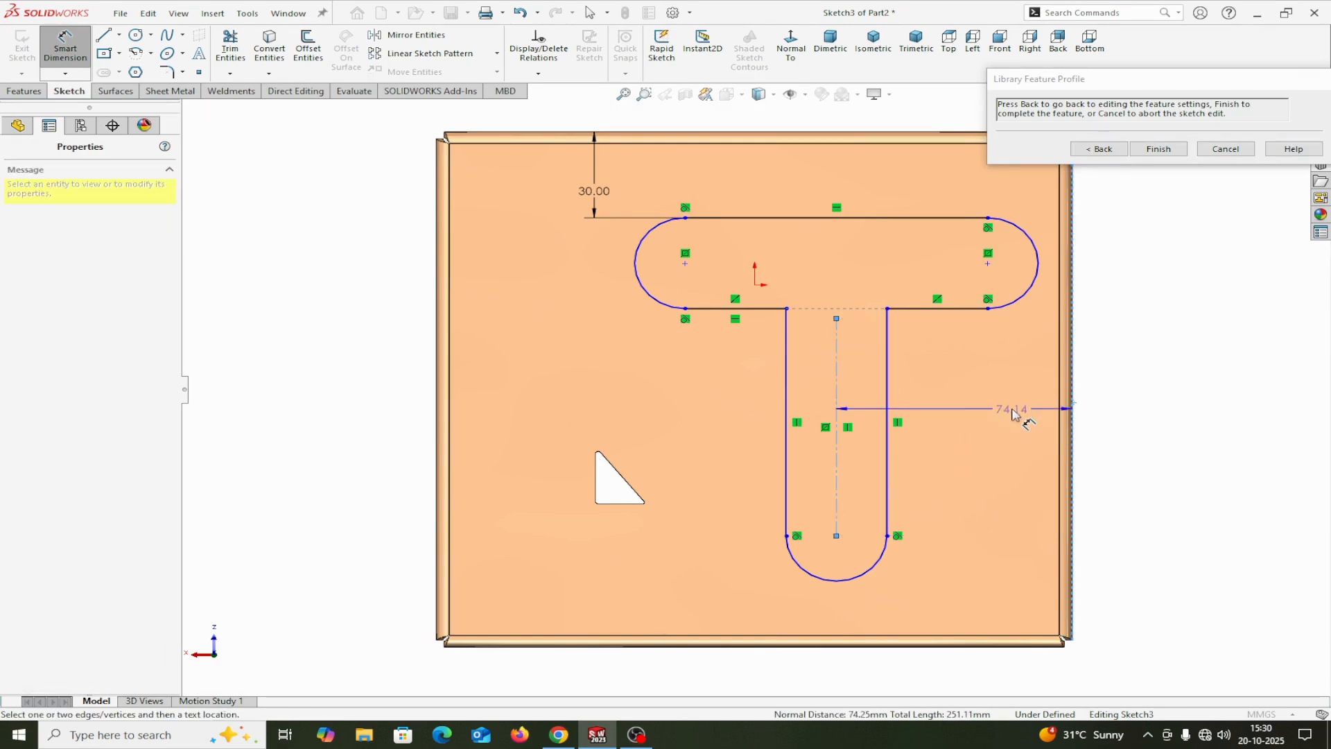
click(1016, 412)
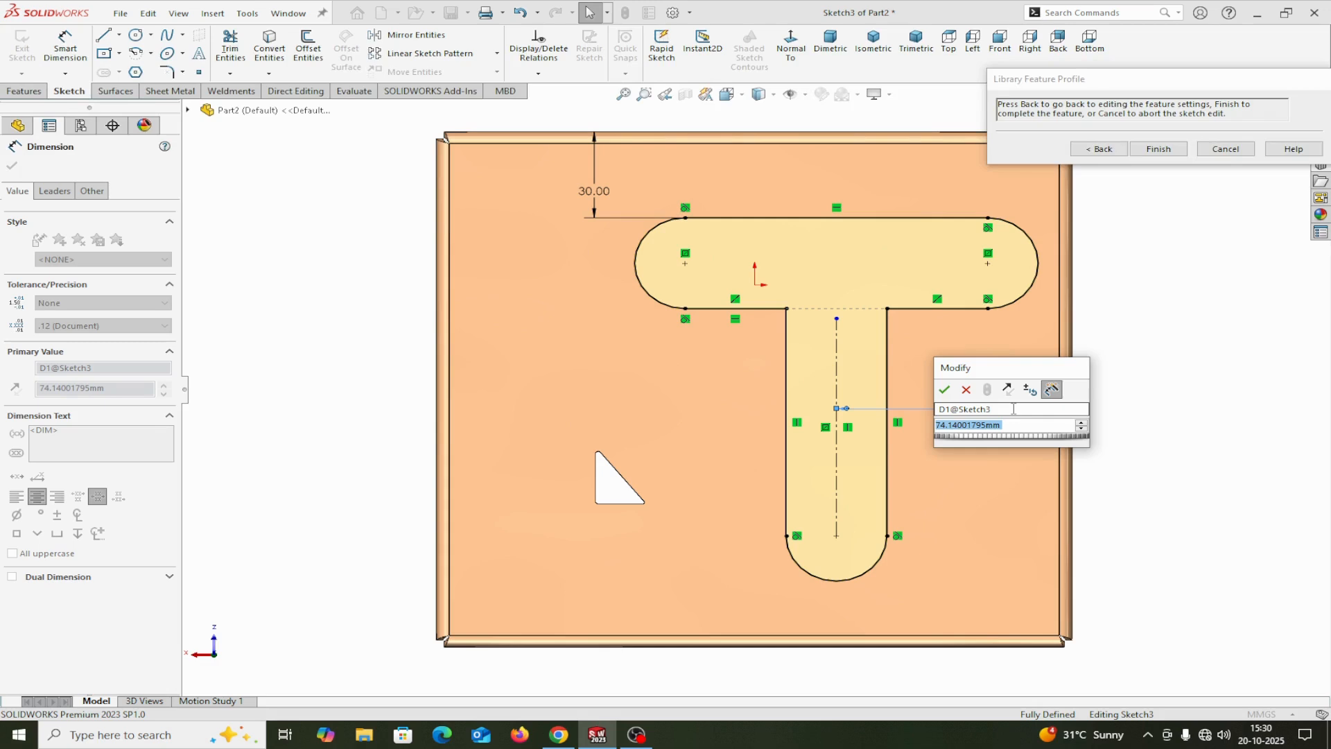
text(78)
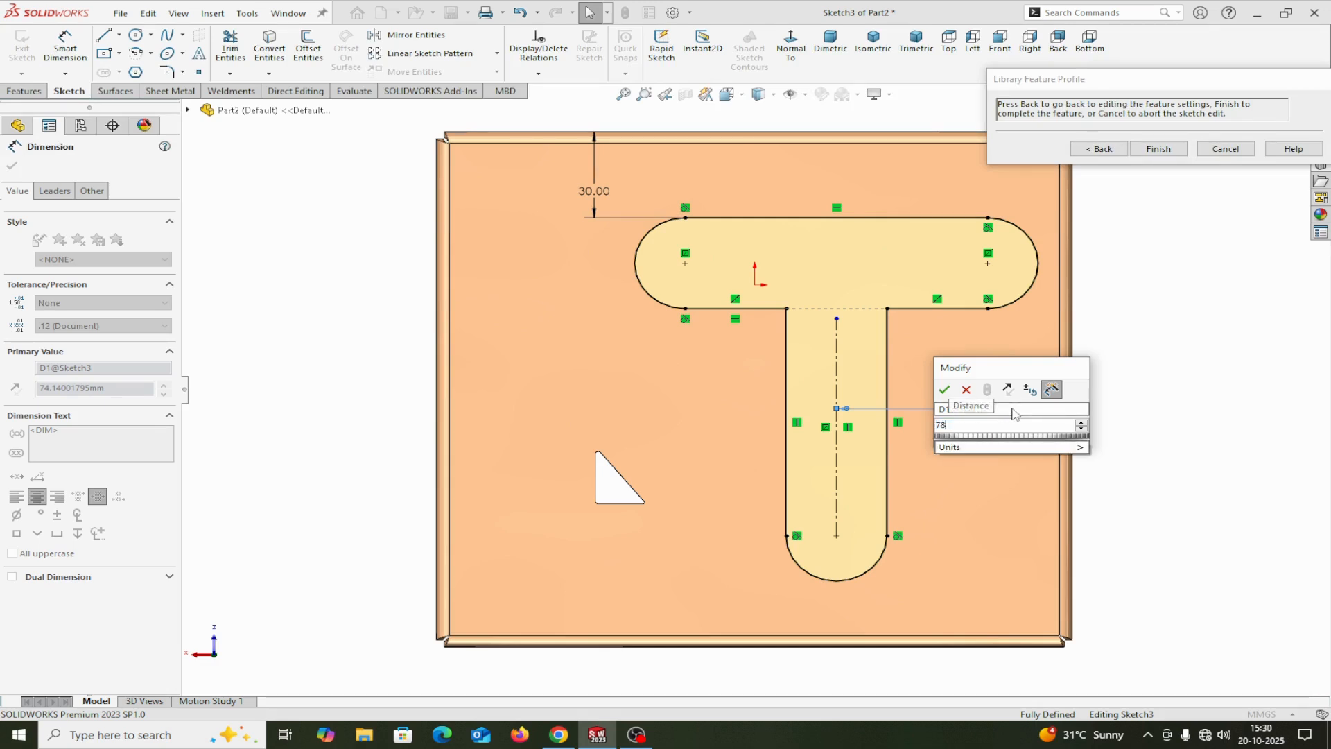
click(945, 390)
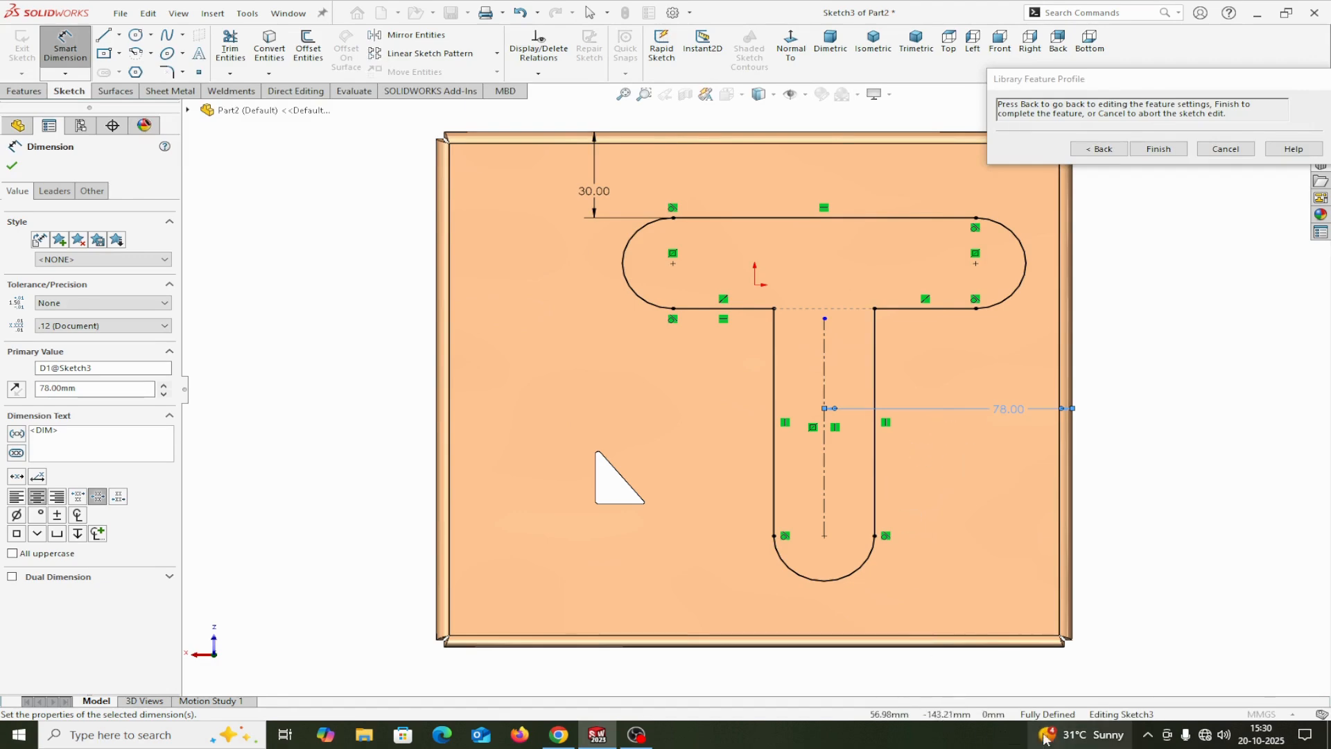
mouse_move(1046, 734)
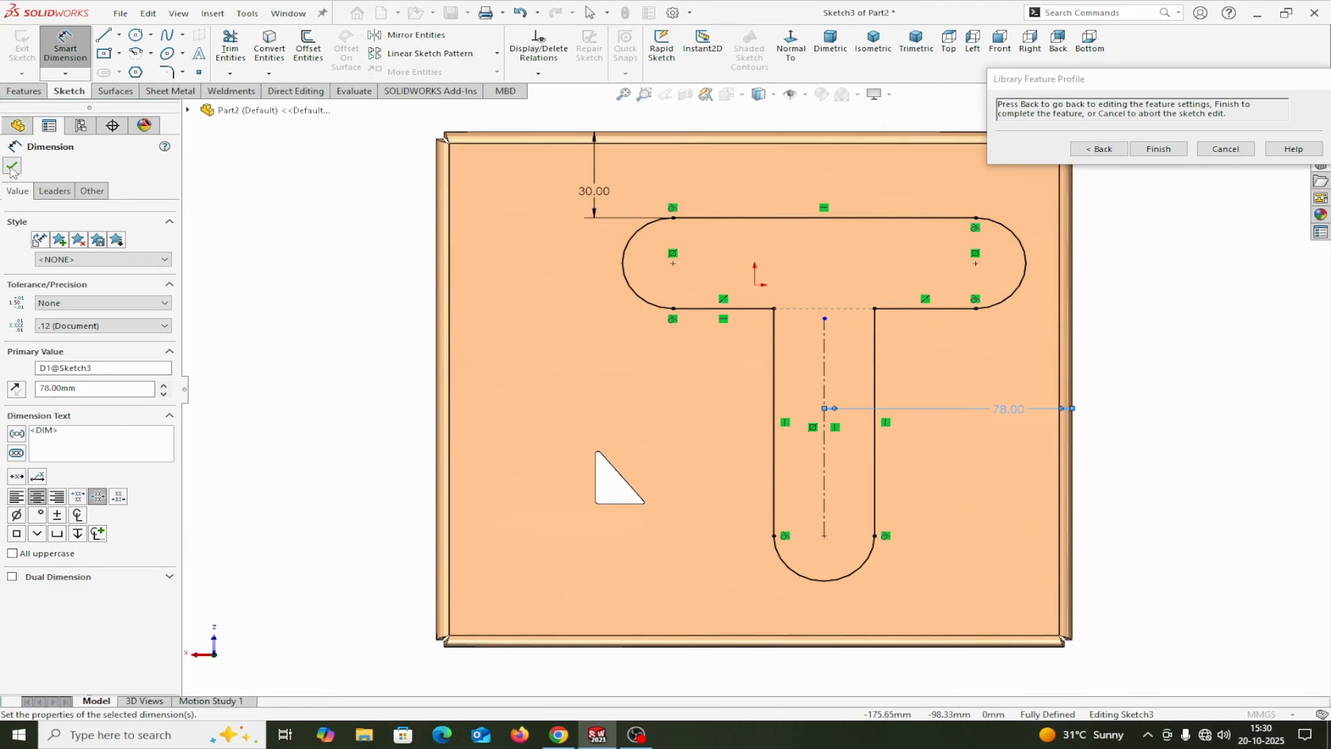
key(Escape)
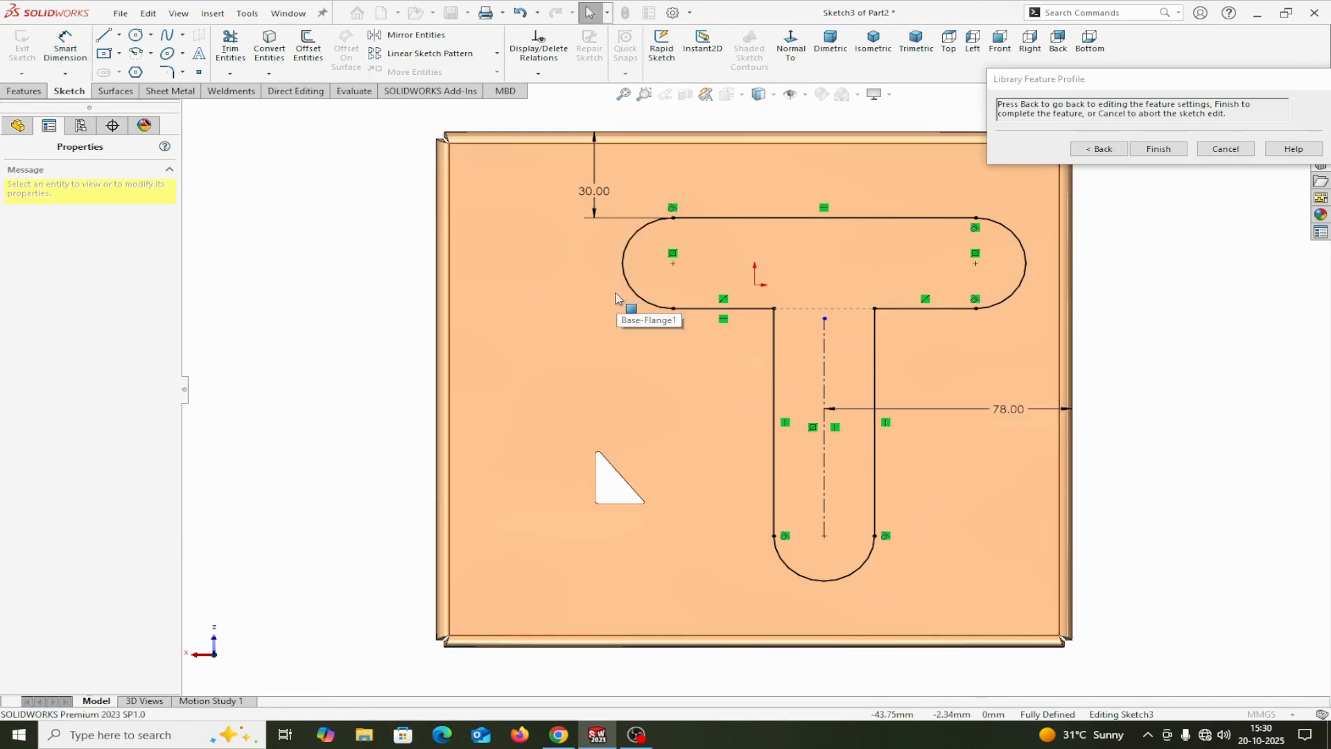
click(1159, 149)
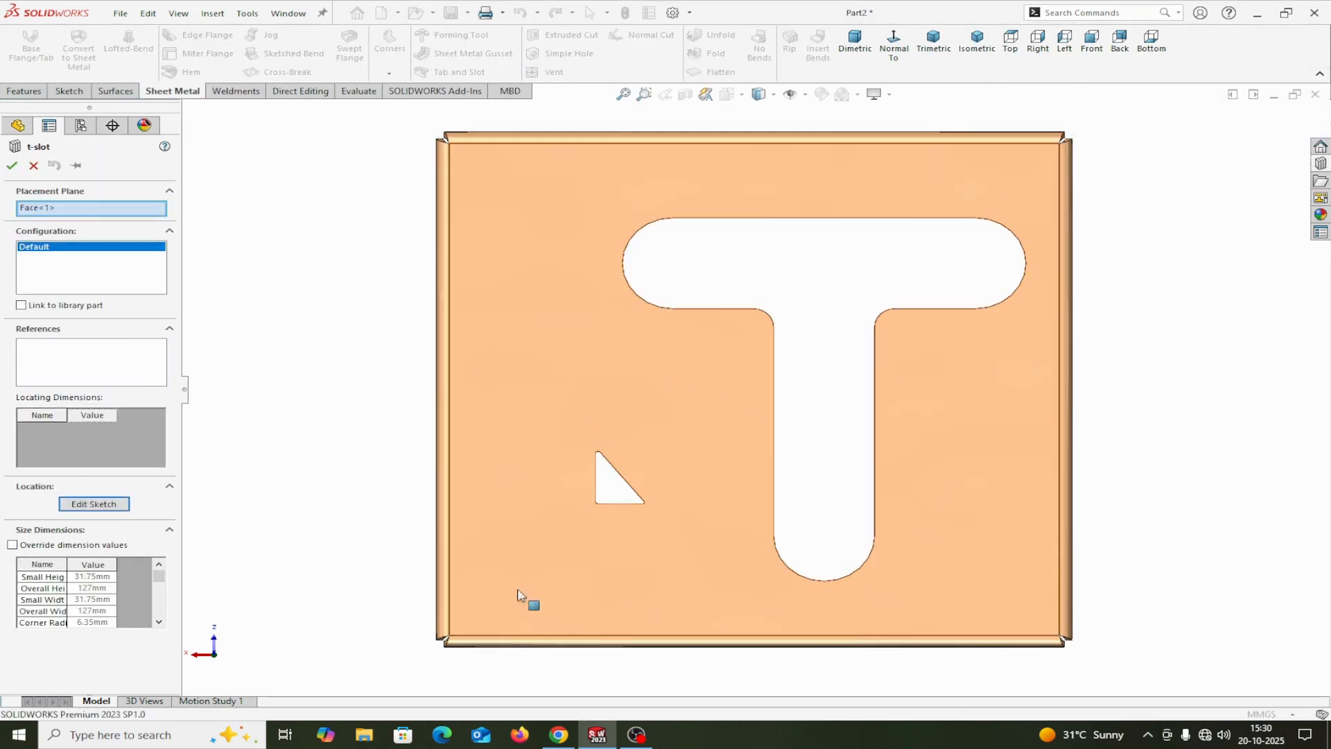
Step: Override the t-slot's size dimensions, setting both the small height and the small width to 25 mm
click(13, 545)
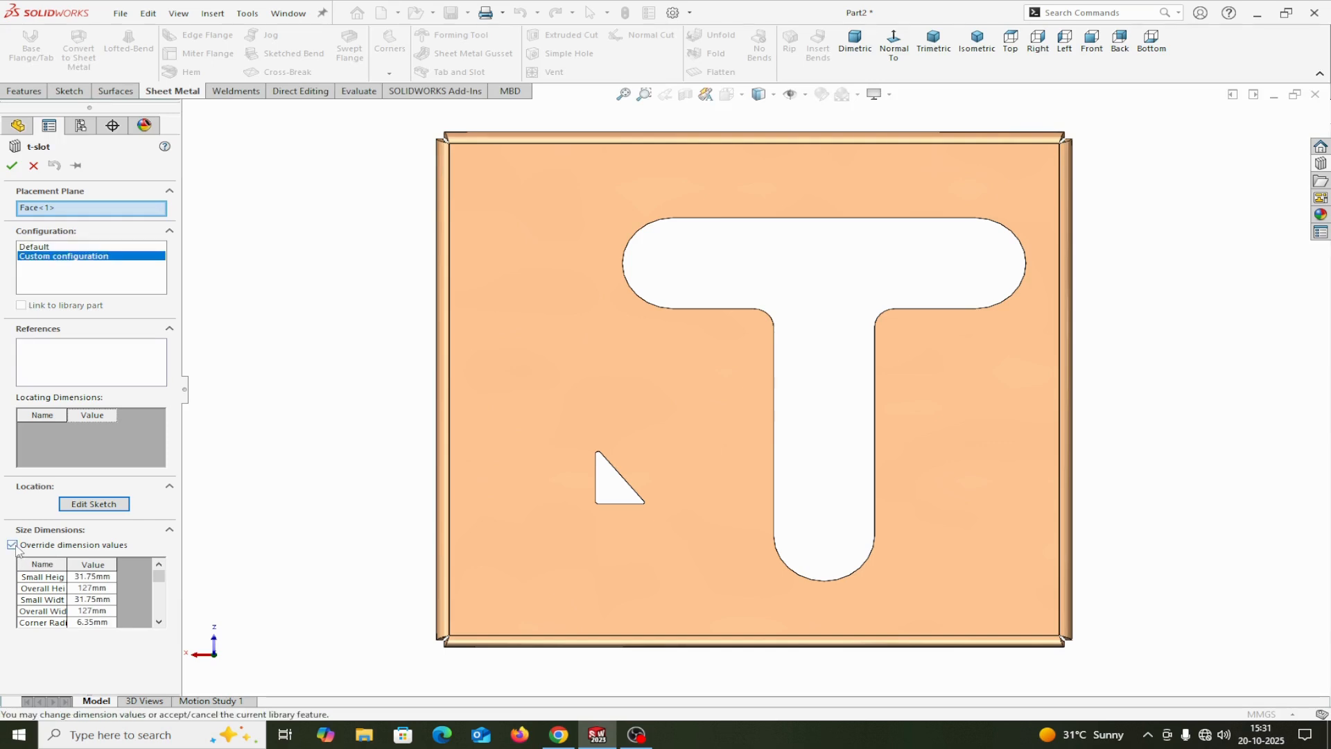
click(91, 577)
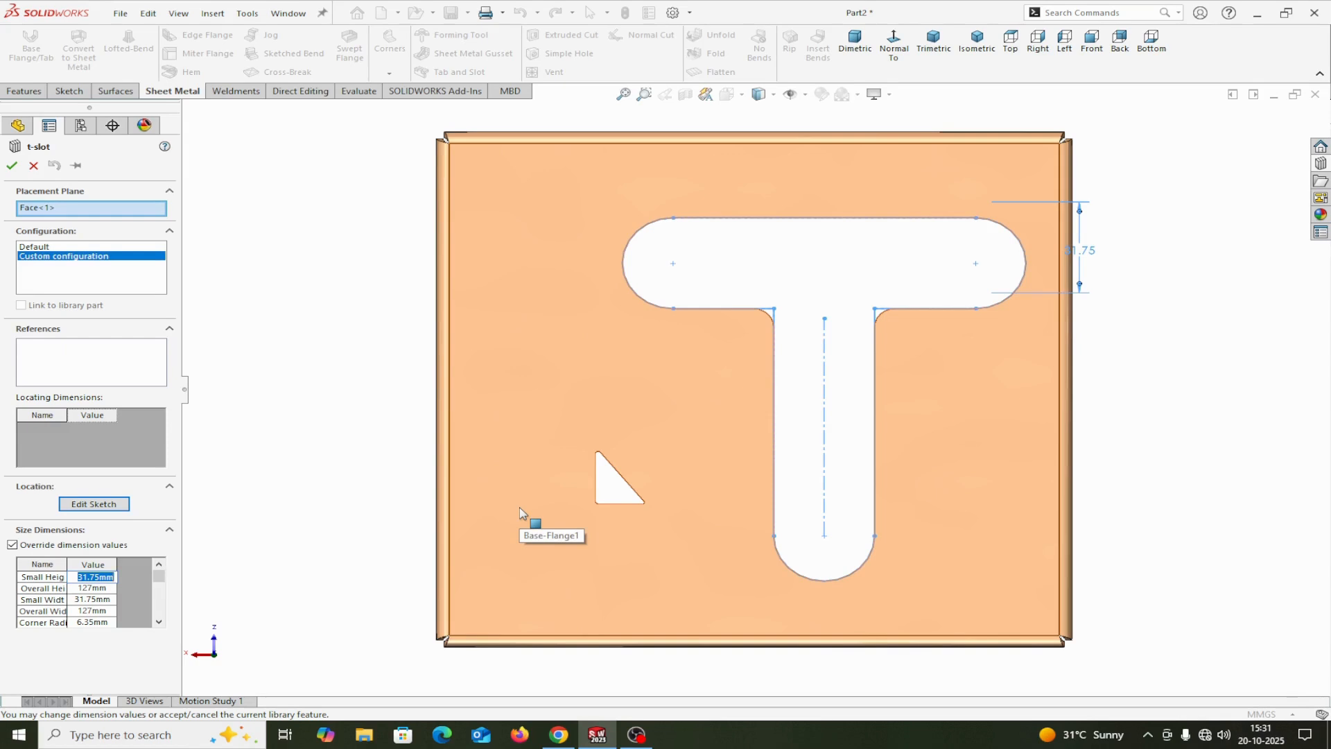
text(25)
key(Return)
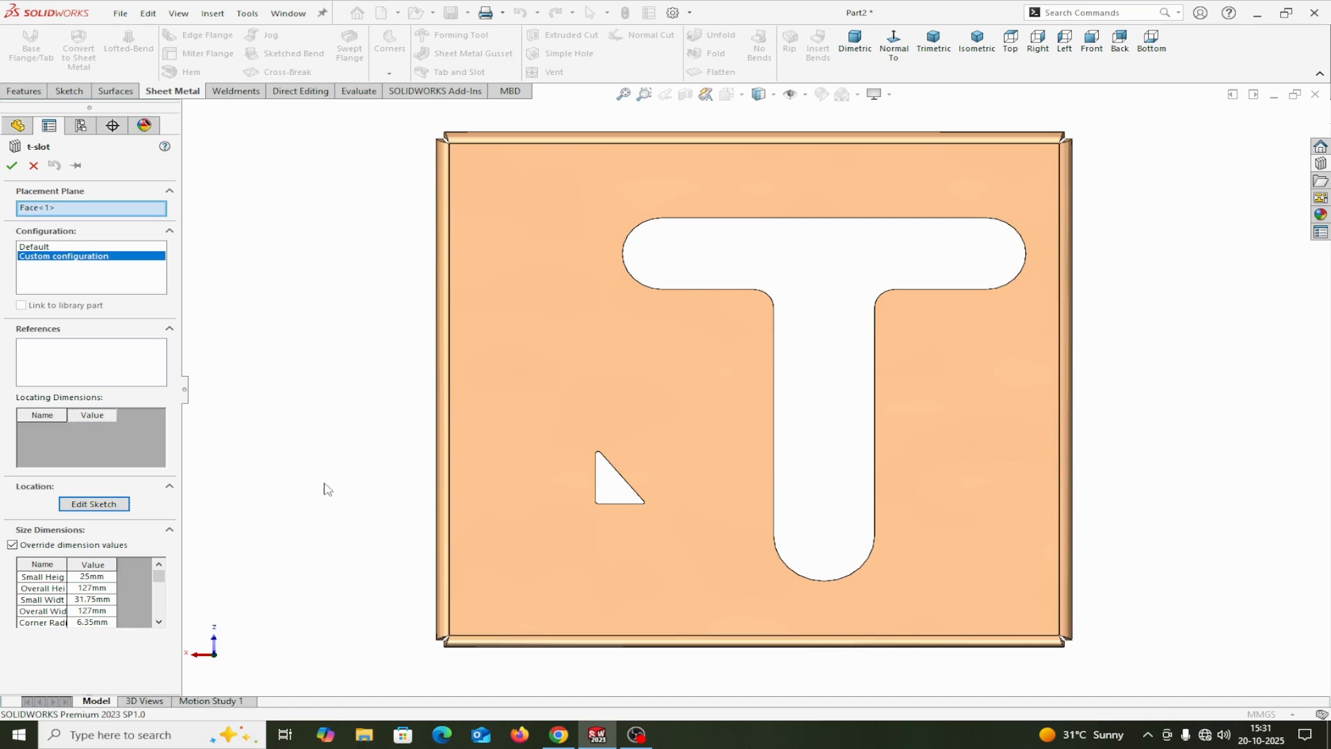
click(93, 601)
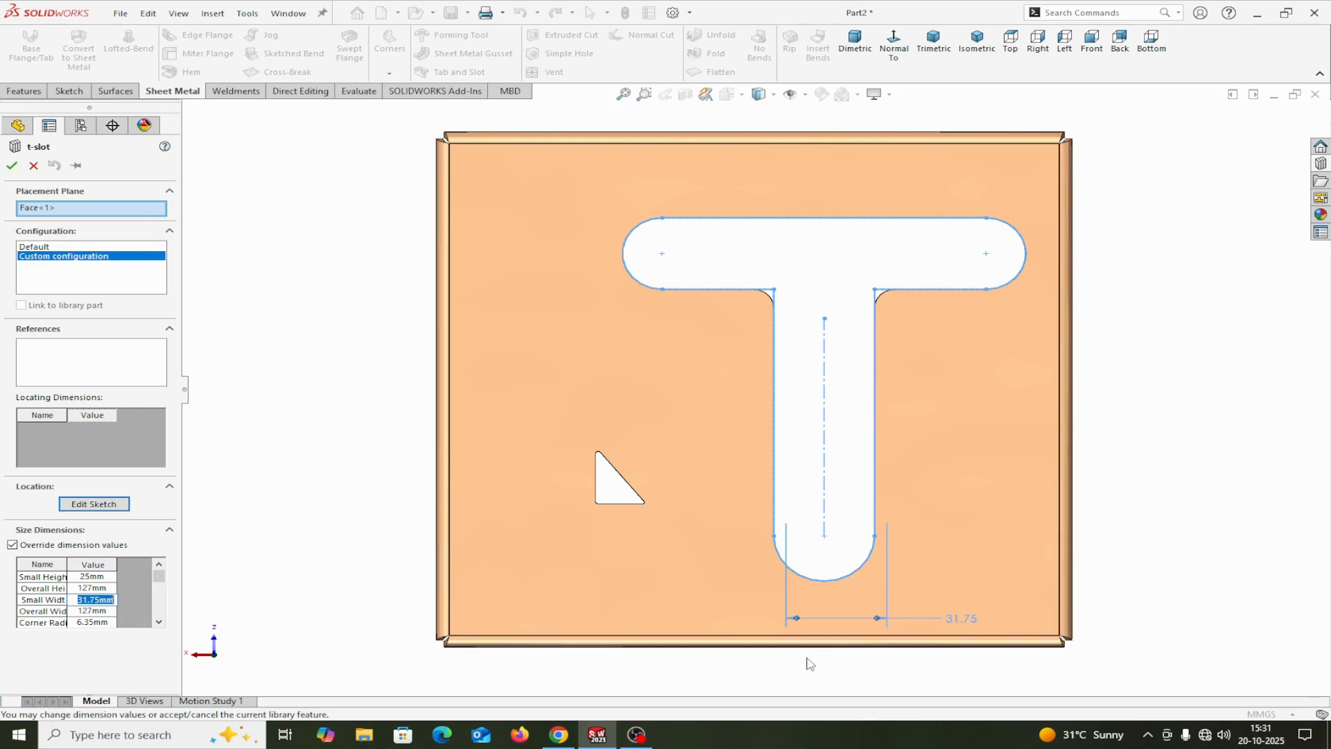
text(25)
key(Return)
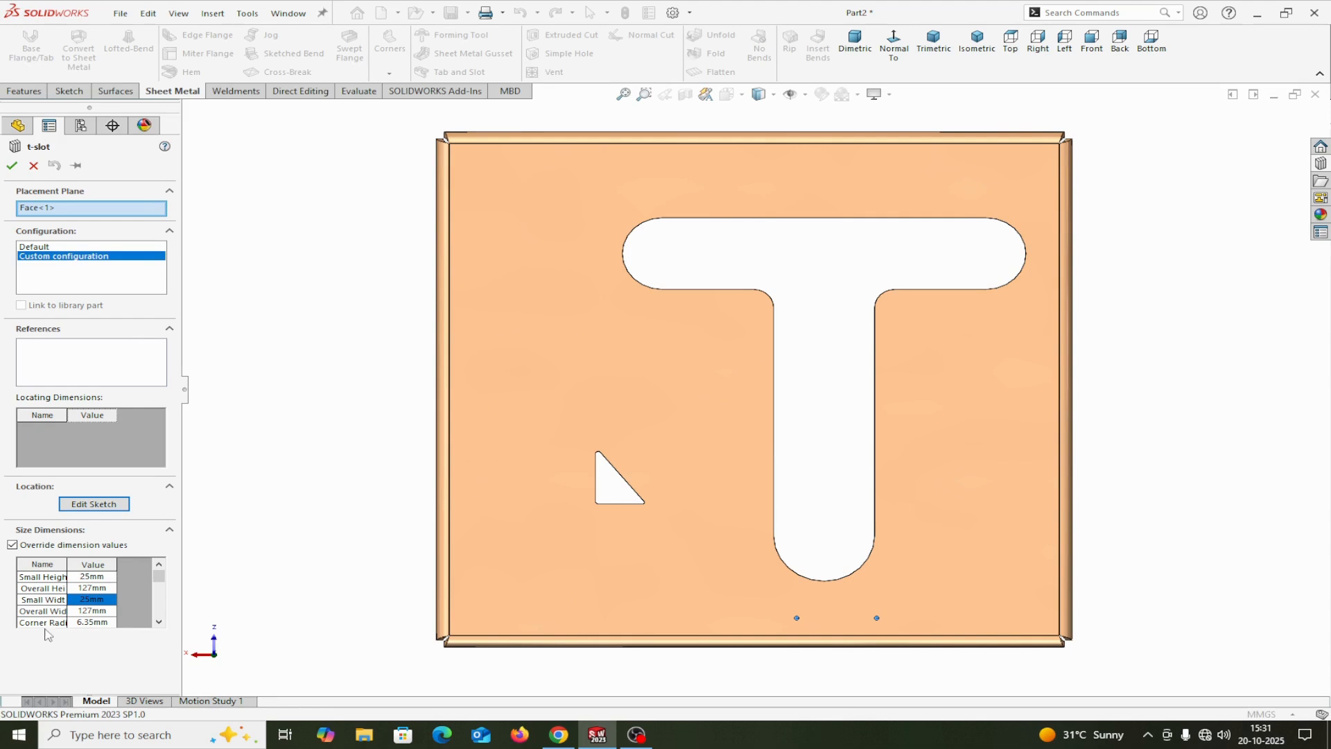
Step: Set the t-slot's overall width to 120 mm and corner radius to 8 mm, and complete the library feature
click(92, 611)
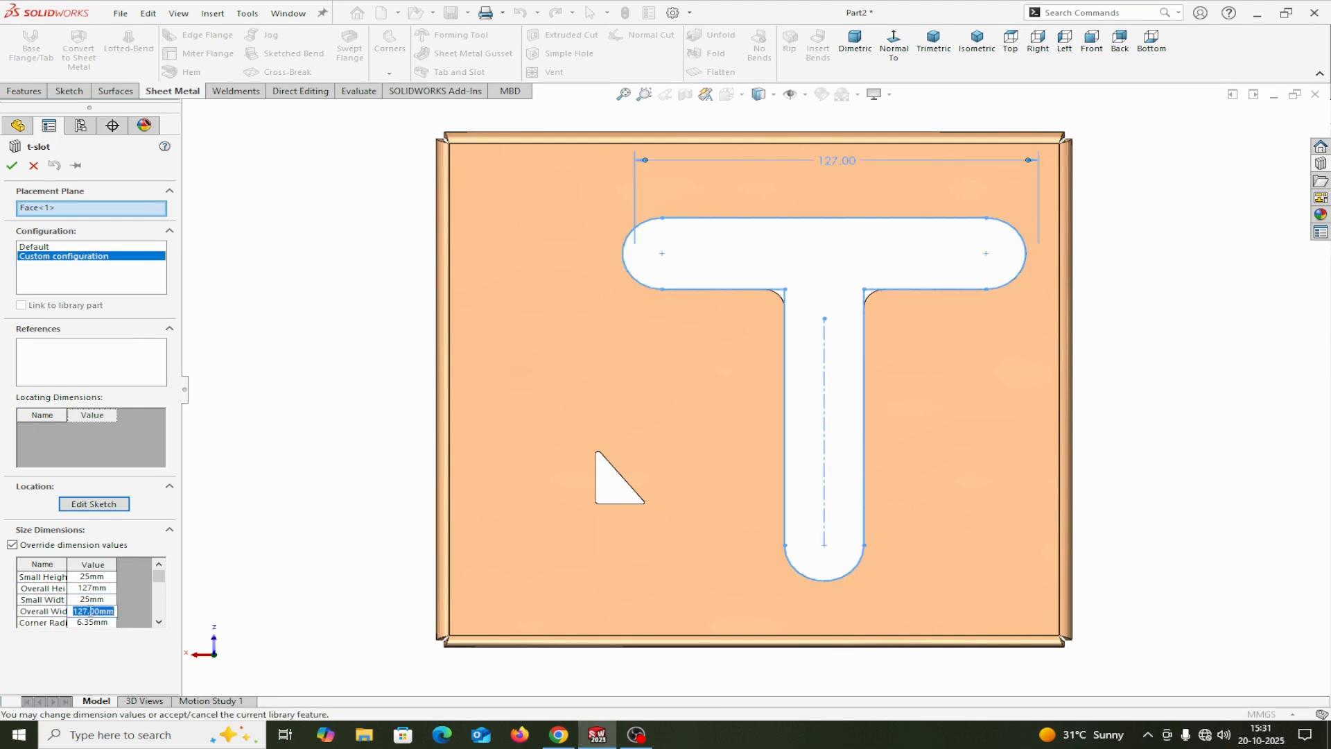
text(1)
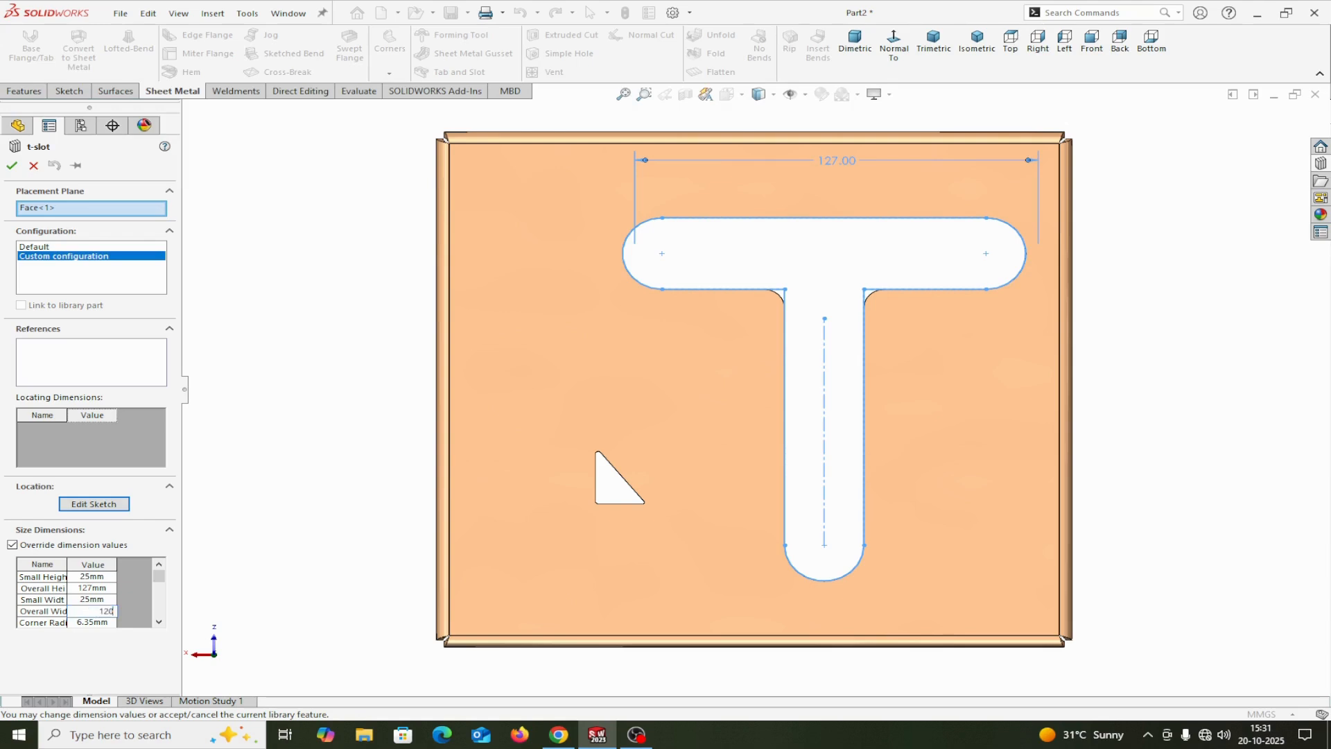
text(20)
key(Return)
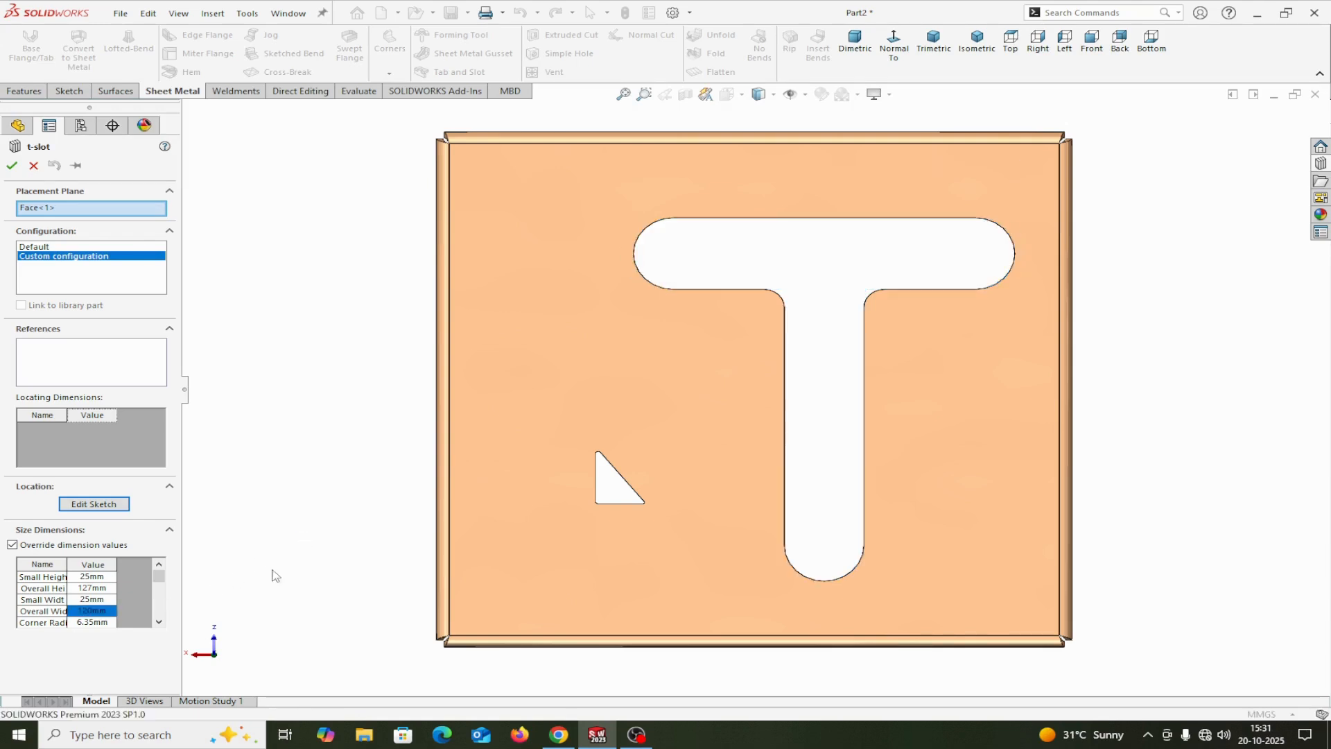
click(104, 623)
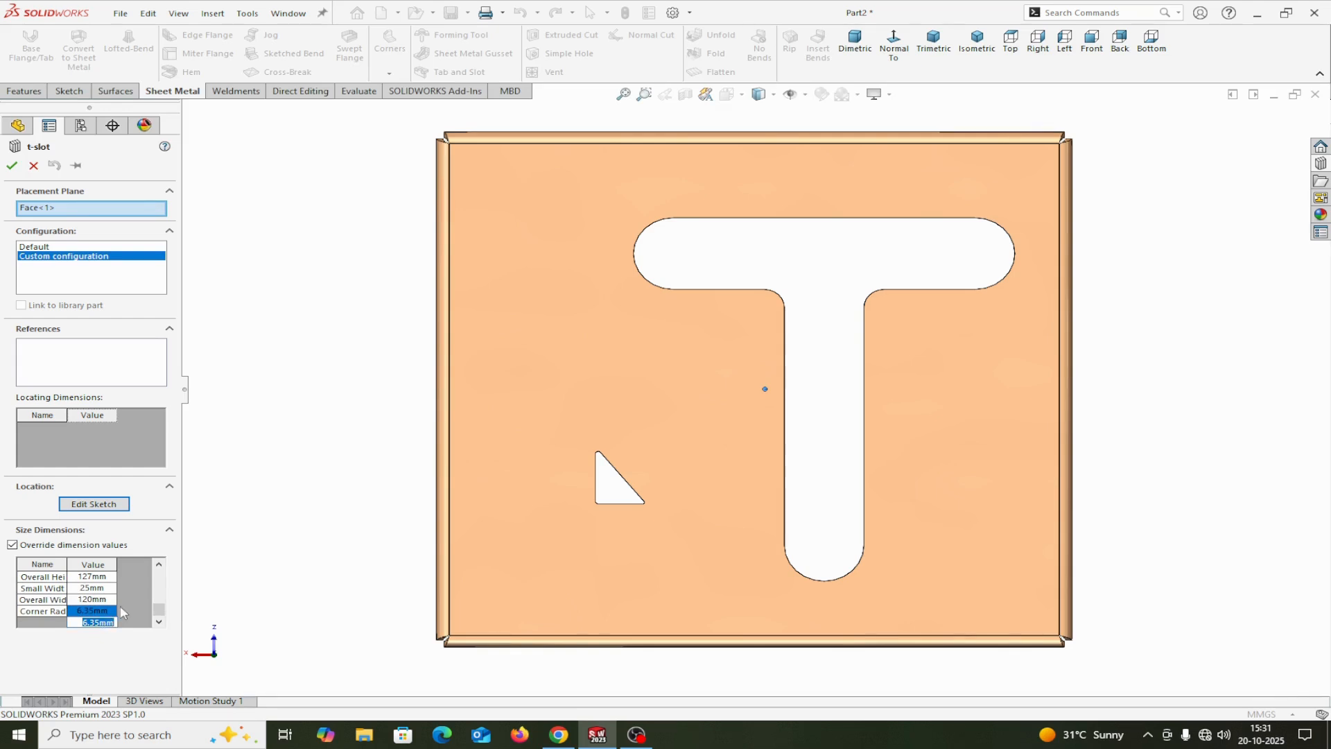
text(8)
key(Return)
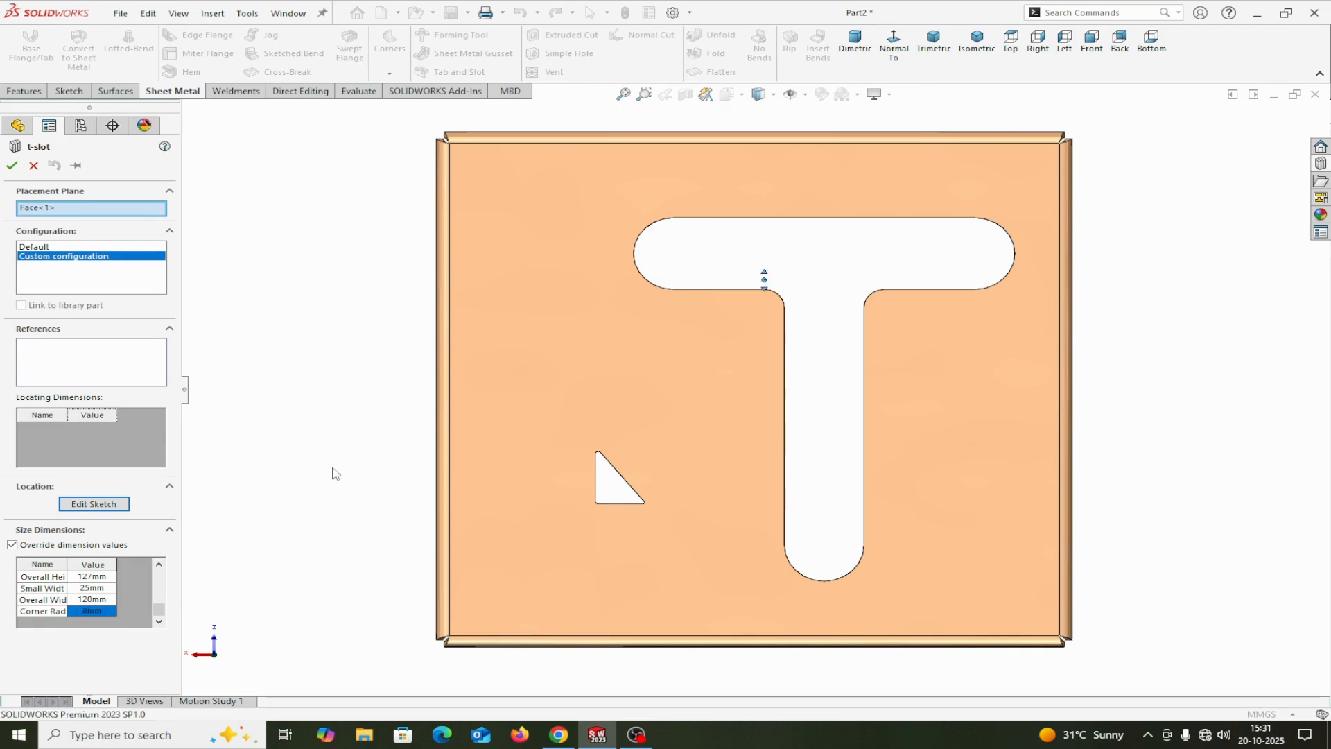
click(12, 165)
Step: Place the sw-b212 cutout from the Design Library's Sheetmetal features on the outer face of the side flange nearest the t-slot's stem
middle_drag(1008, 460, 950, 281)
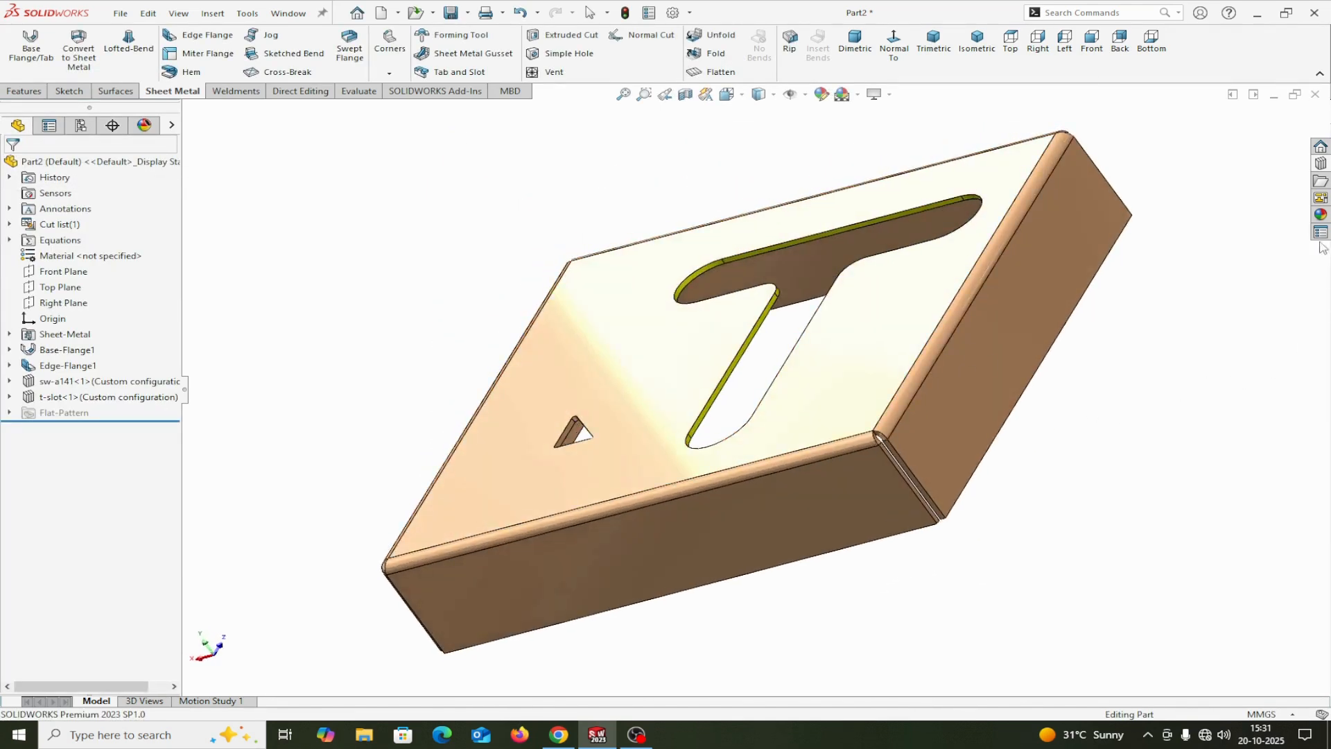
click(1321, 180)
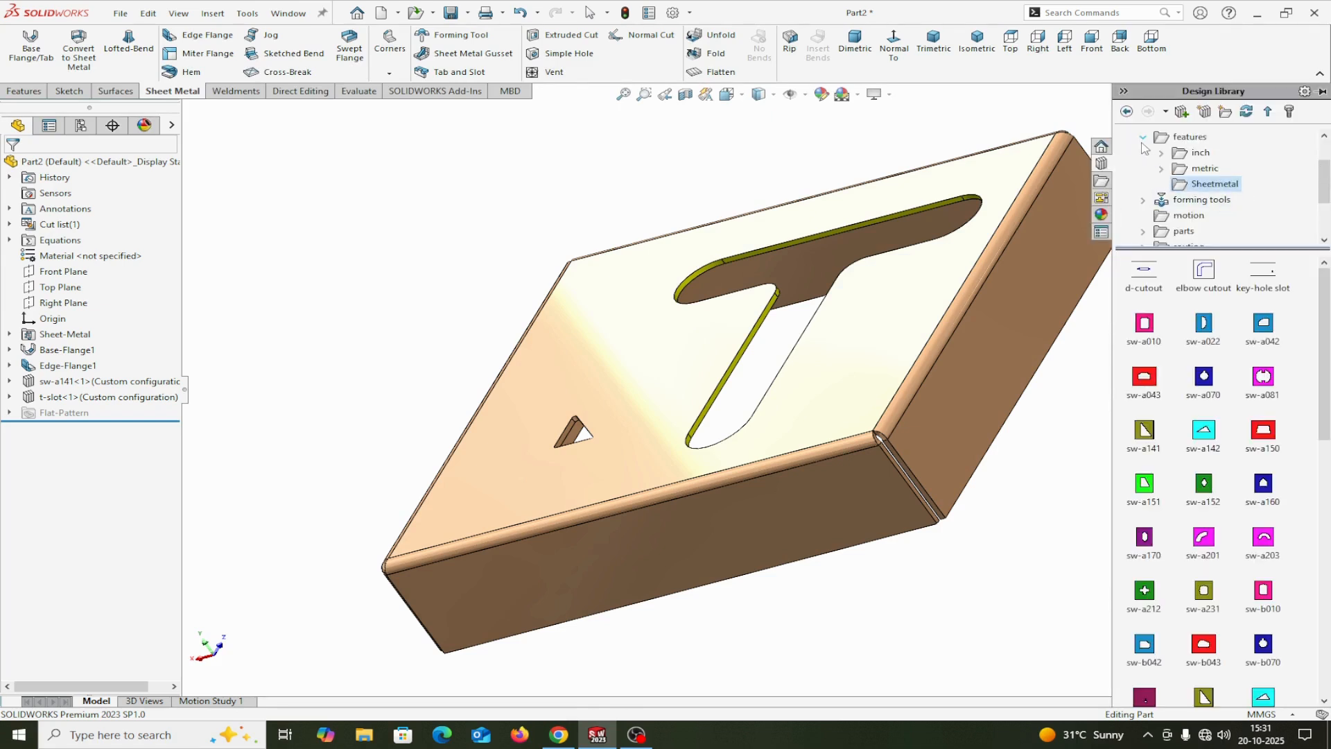
drag(1328, 178, 1329, 158)
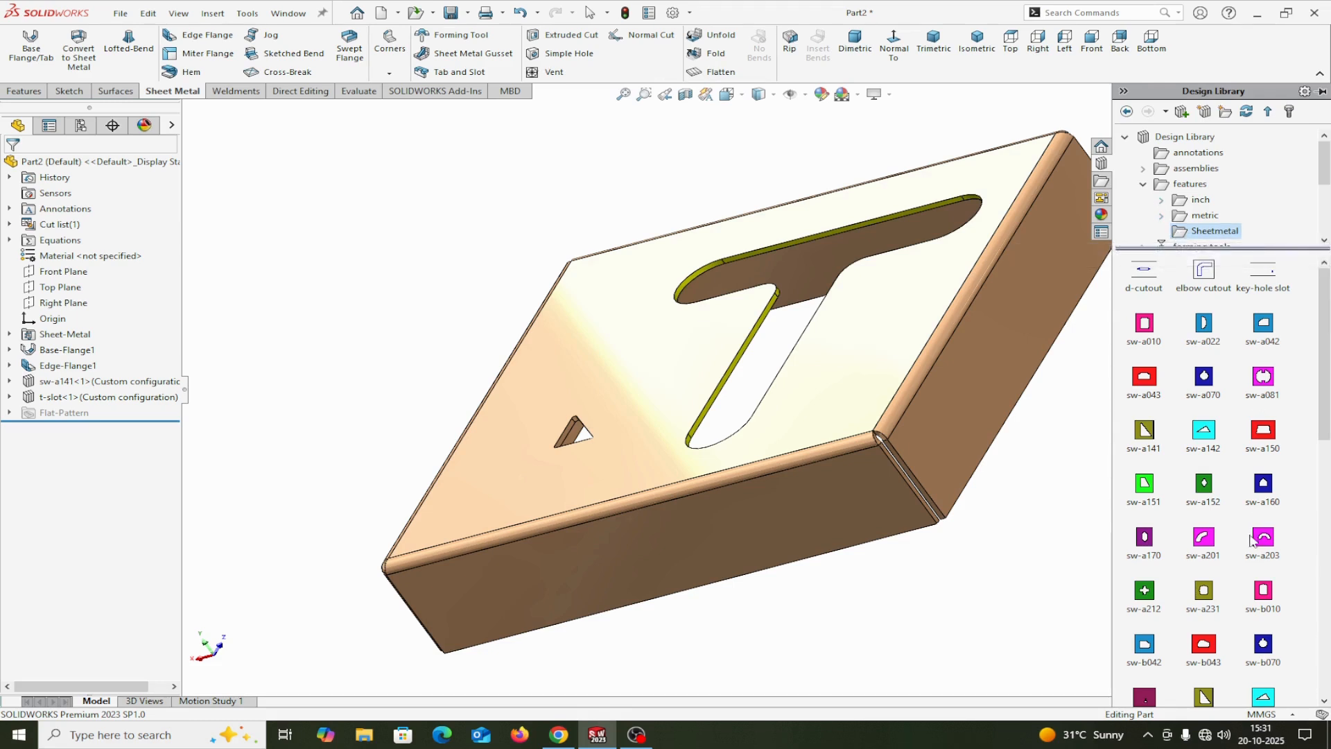
scroll(1210, 562, down, 3)
scroll(1290, 594, down, 6)
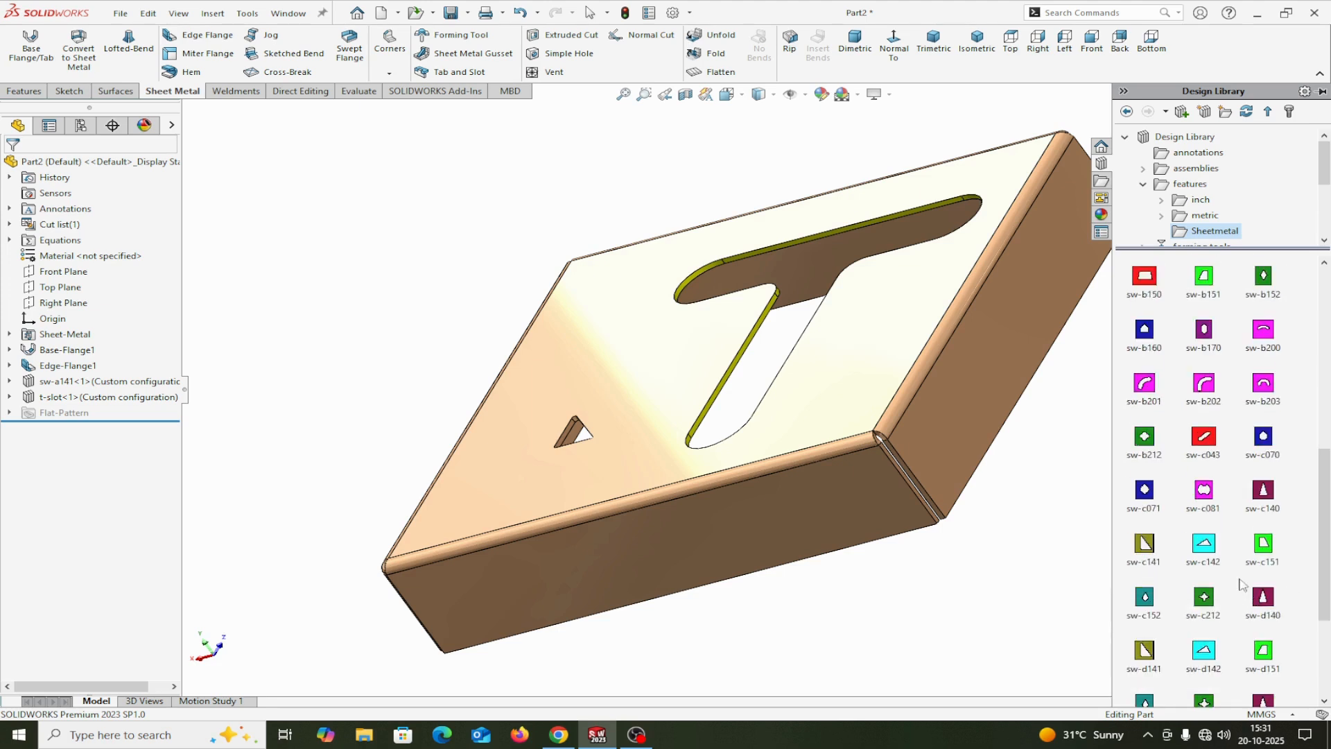
click(1143, 445)
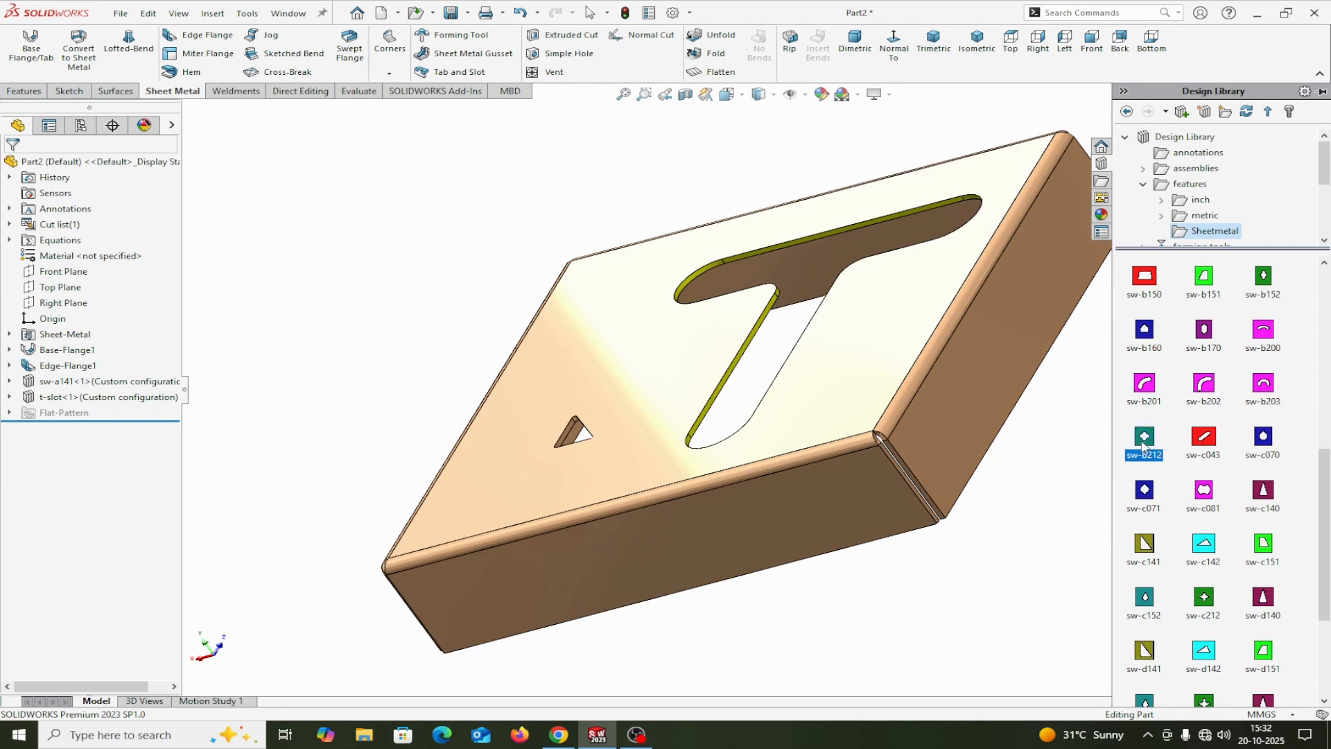
drag(1143, 445, 988, 377)
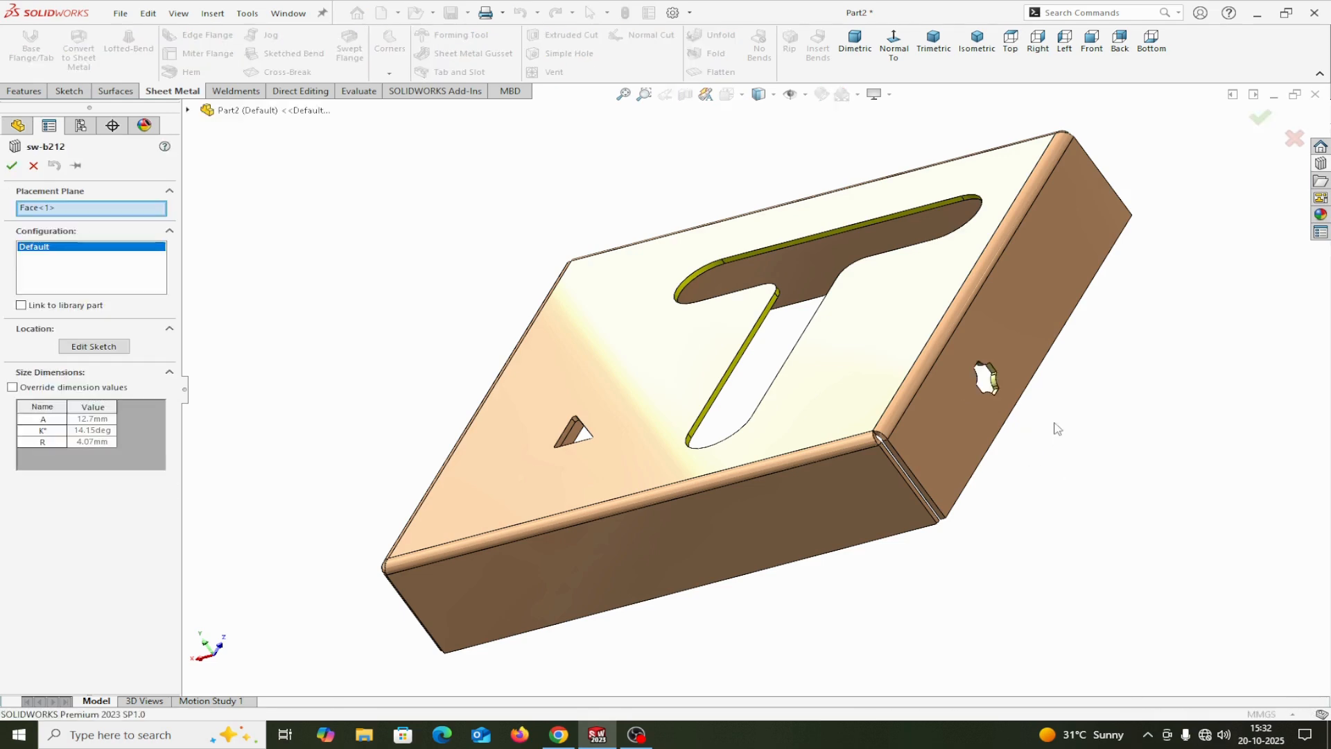
Step: Edit the sw-b212 location sketch and dimension the profile's upper edge 15 mm from the cover's top outer edge
middle_drag(1057, 428, 959, 443)
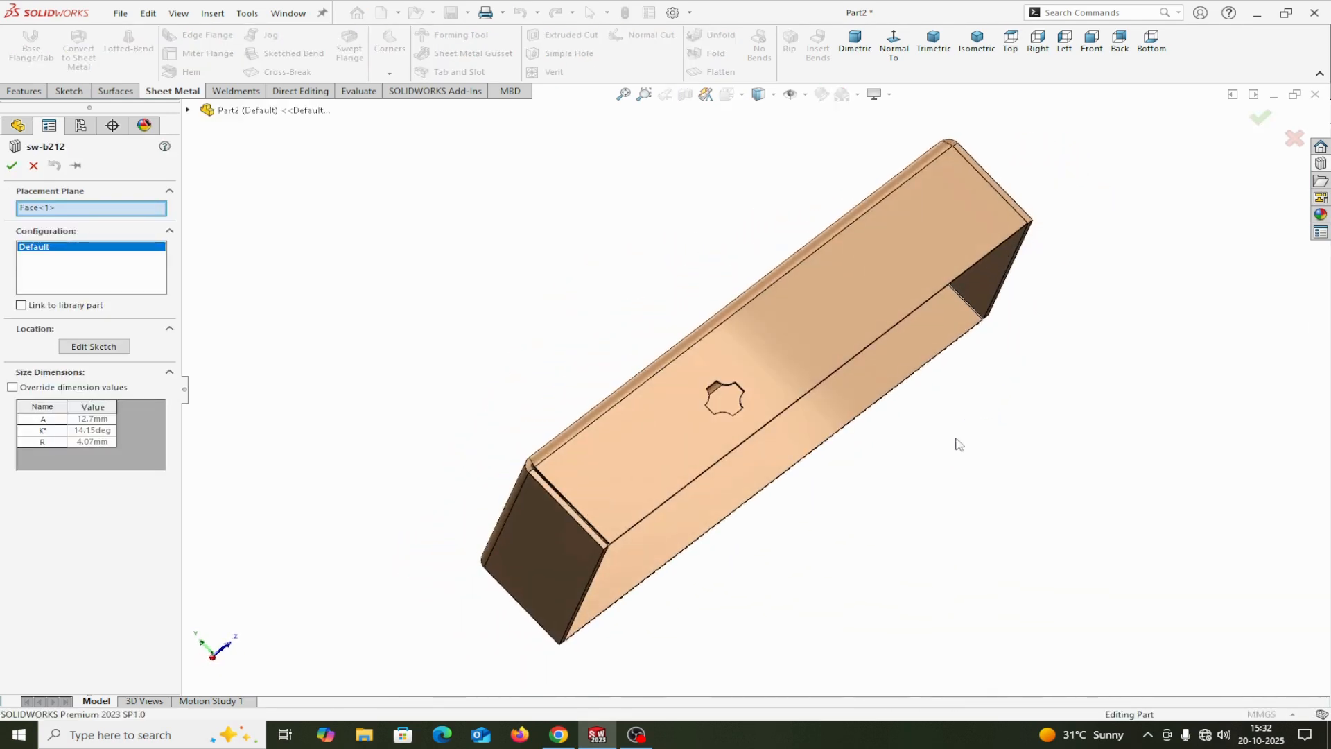
click(84, 347)
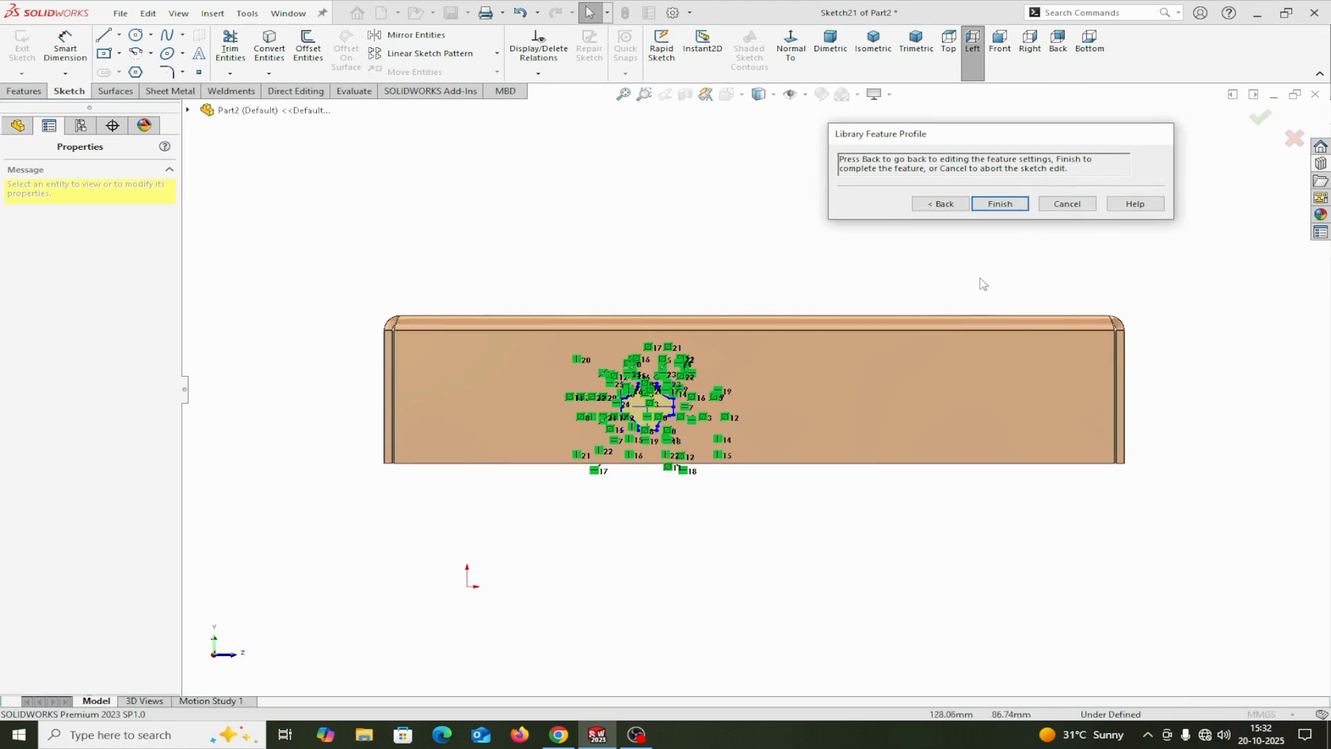
scroll(718, 398, down, 2)
scroll(718, 401, down, 3)
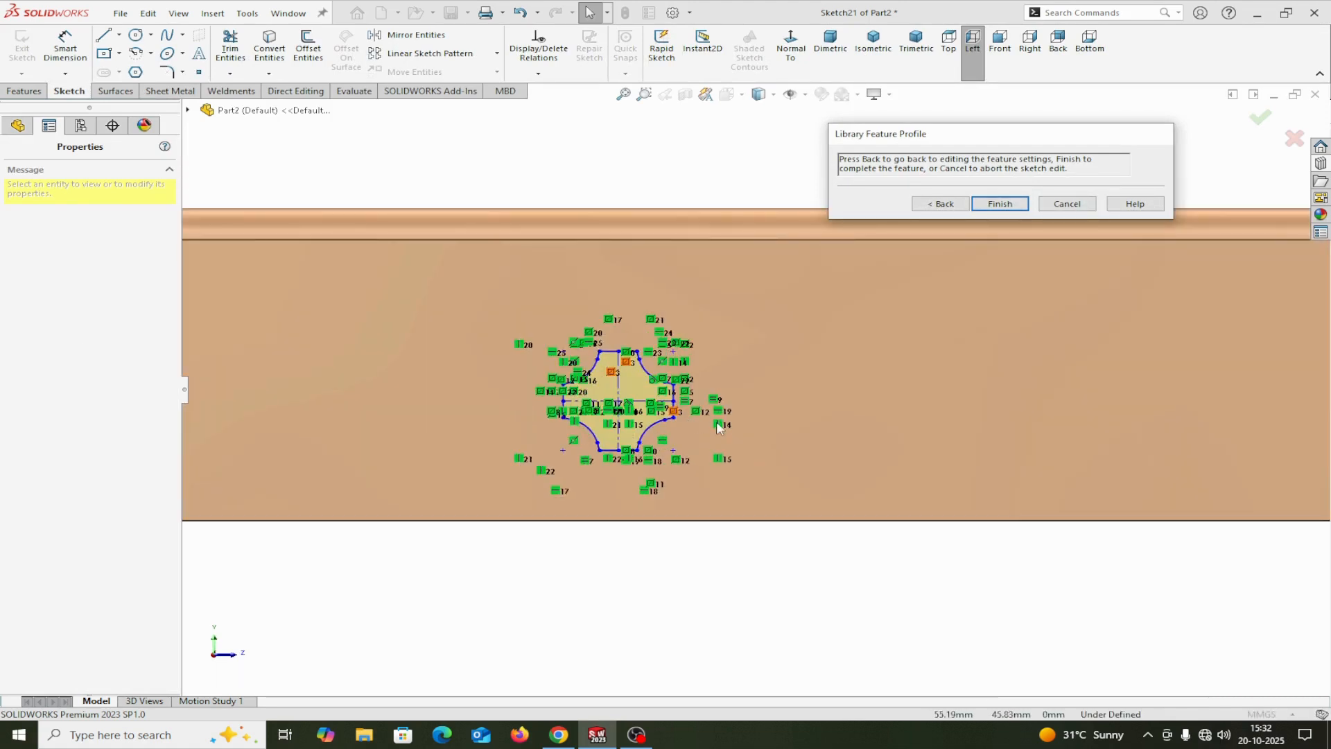
click(65, 48)
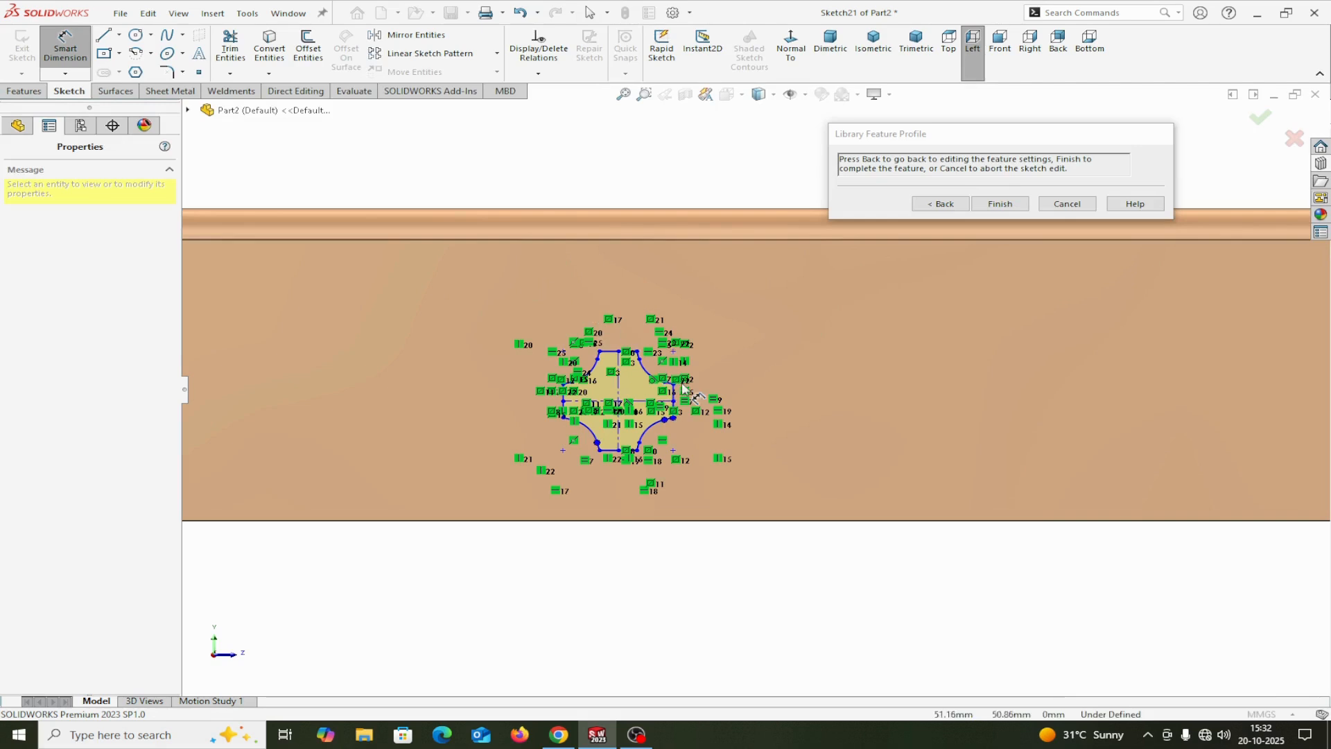
click(612, 358)
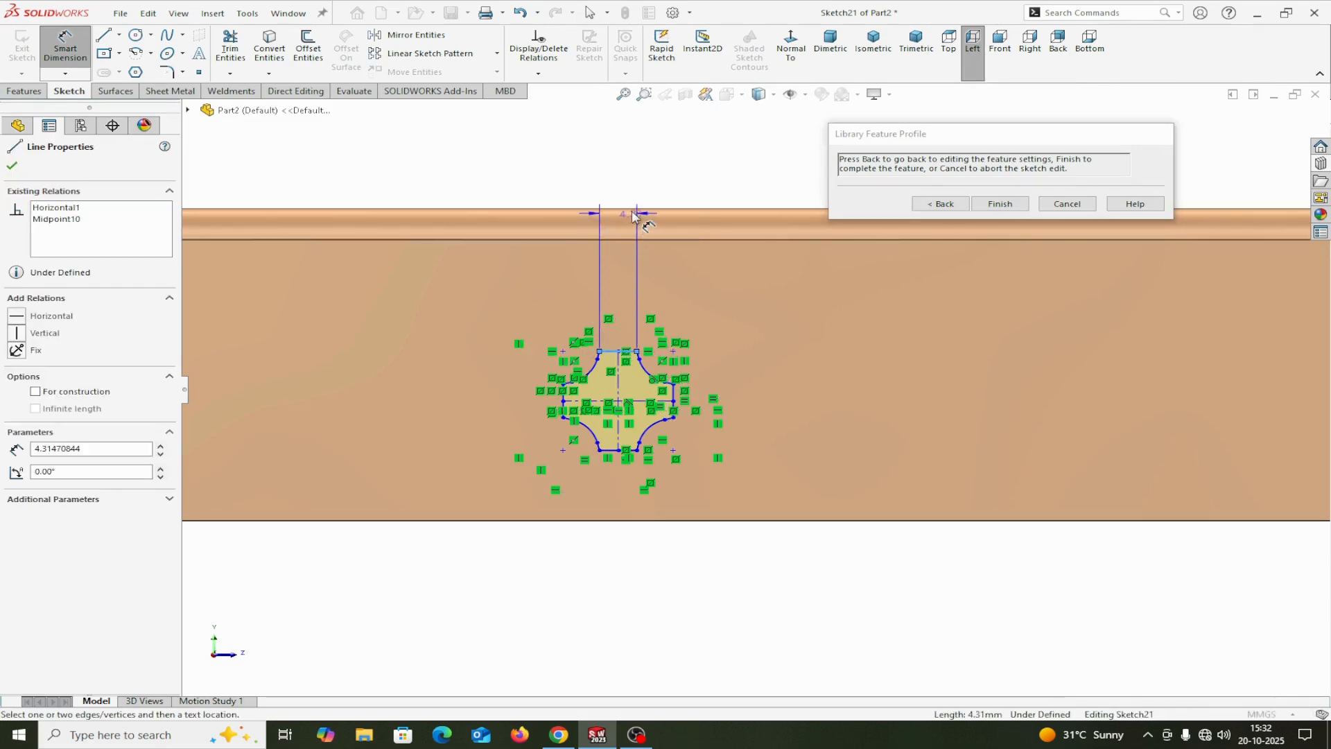
click(633, 208)
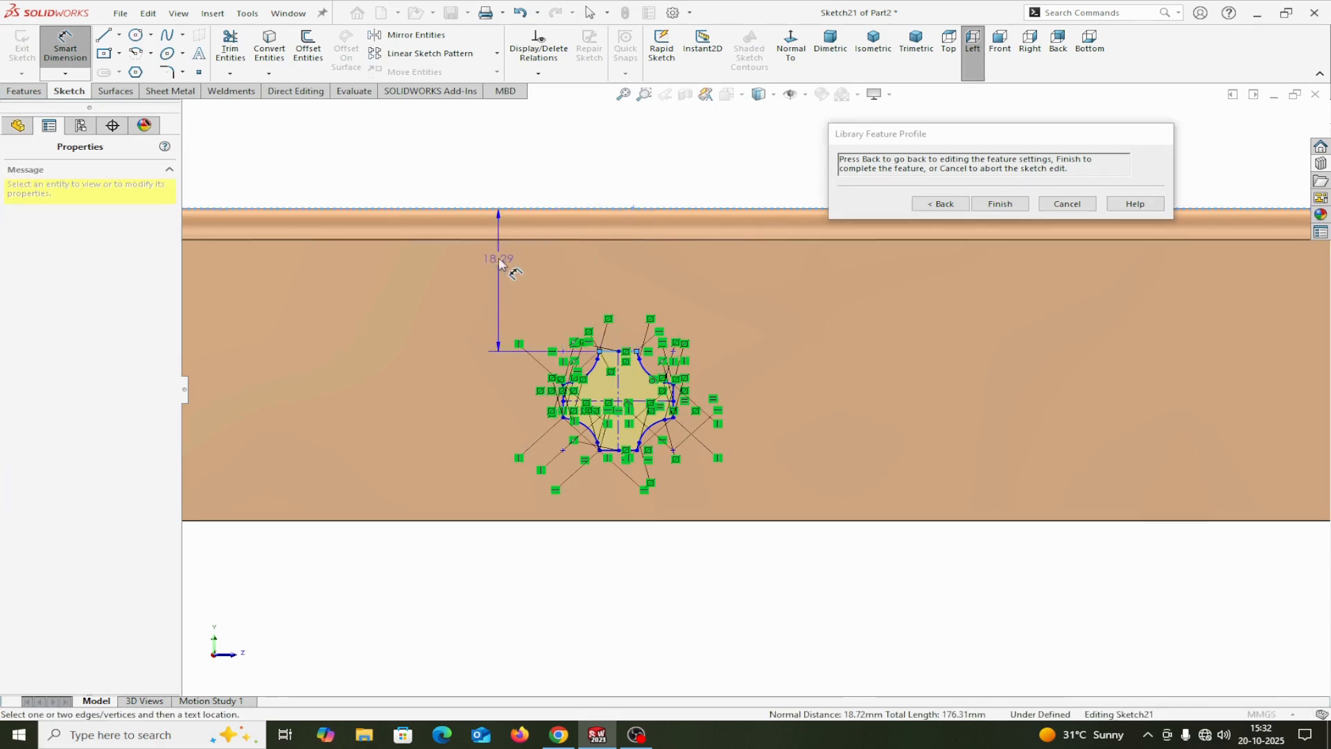
click(502, 261)
text(15)
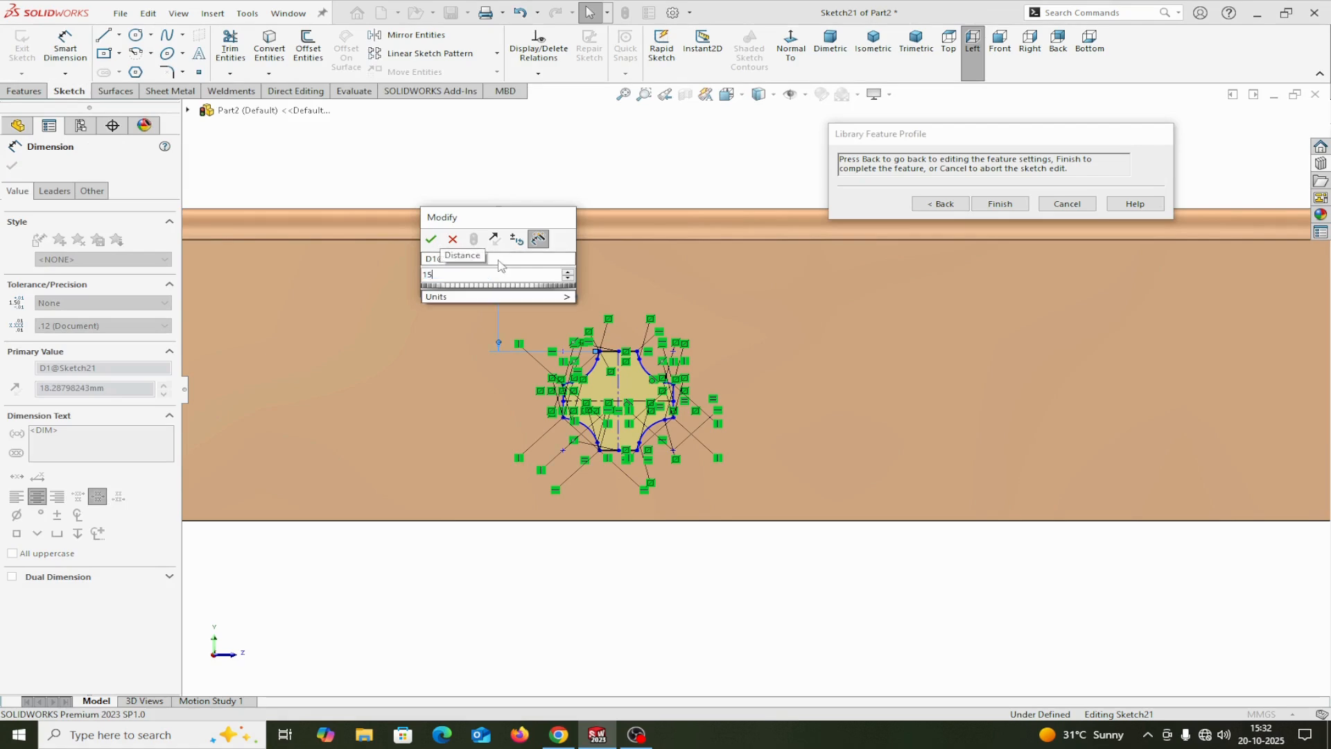
click(429, 241)
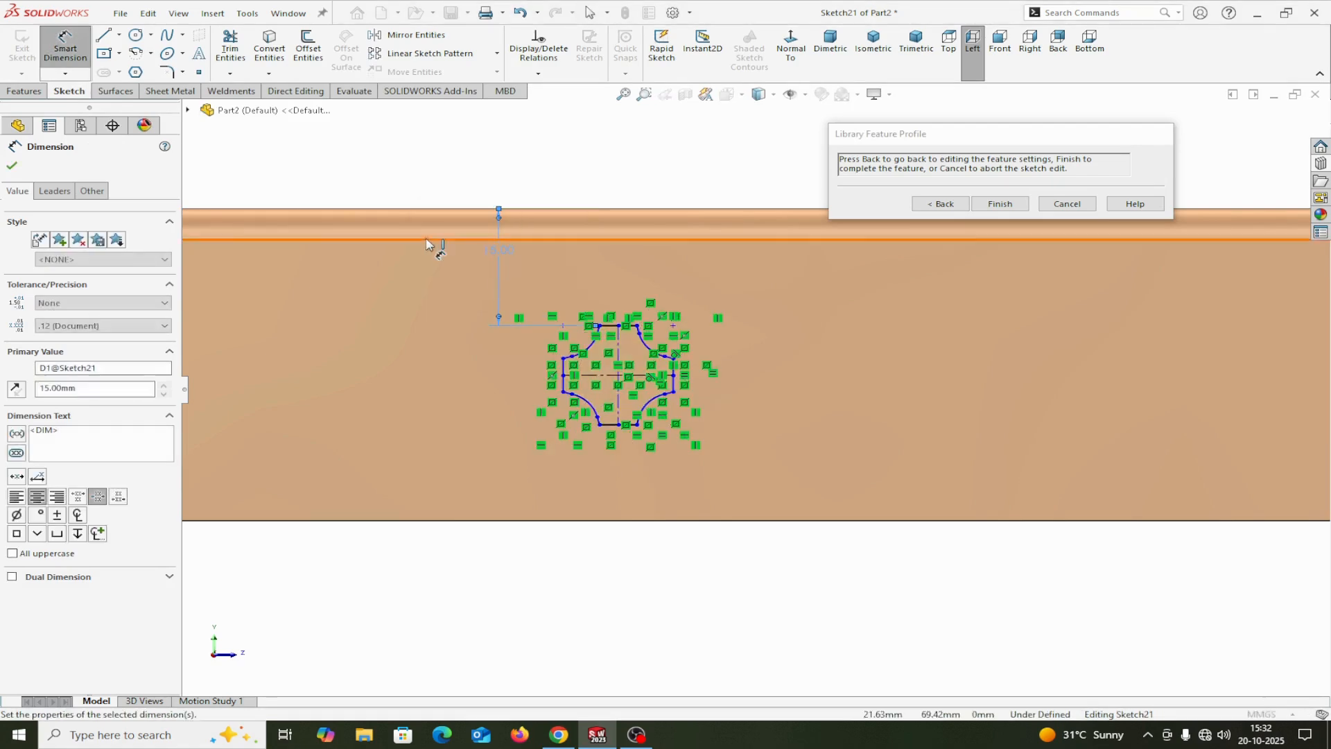
Step: Dimension the sw-b212 profile's center 50 mm from the flange side's nearest vertical outer edge and return to the feature settings
key(z)
scroll(700, 416, down, 5)
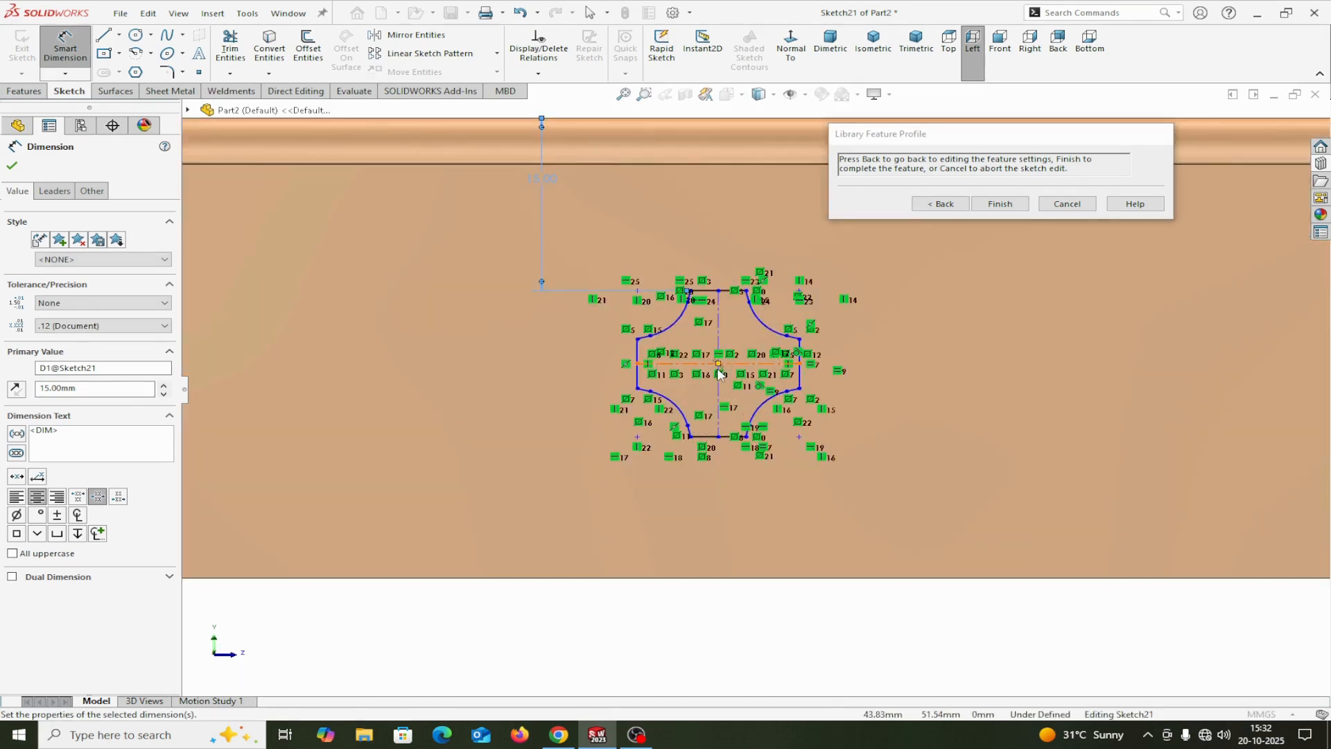
click(722, 363)
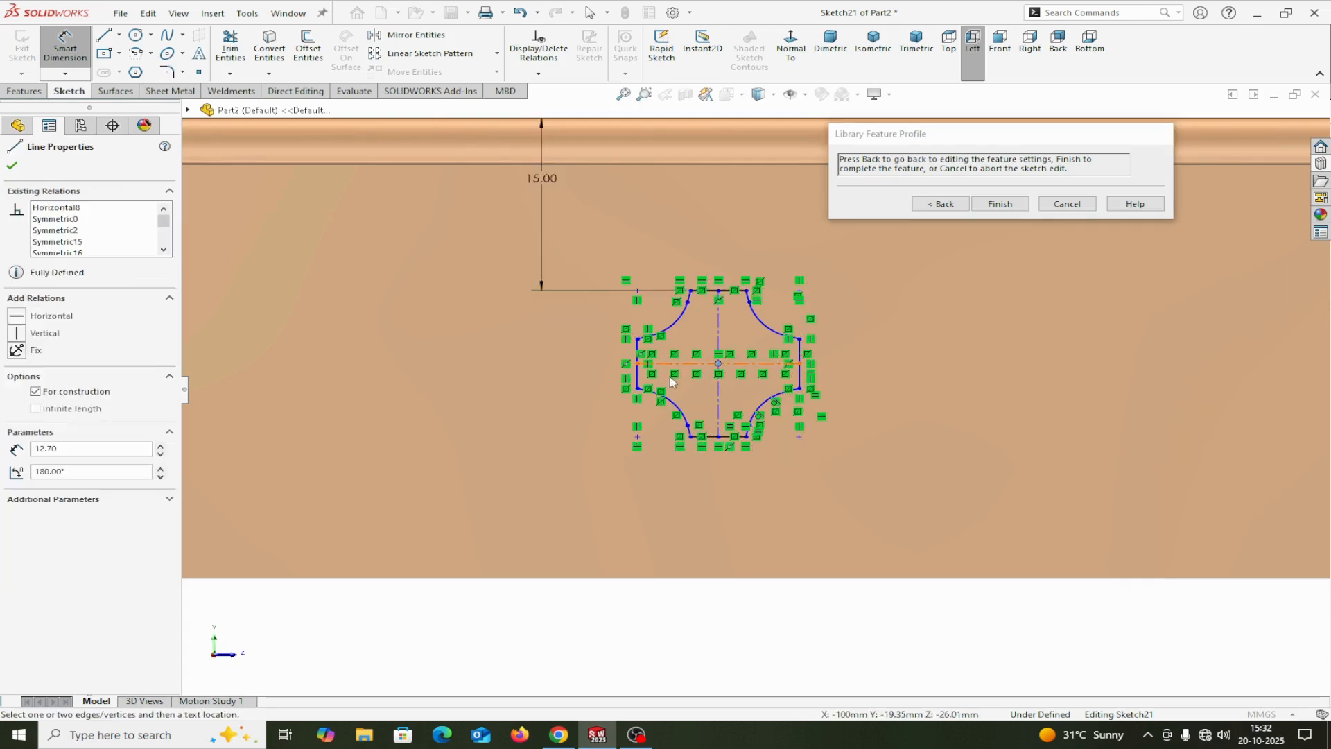
scroll(520, 374, up, 3)
click(414, 391)
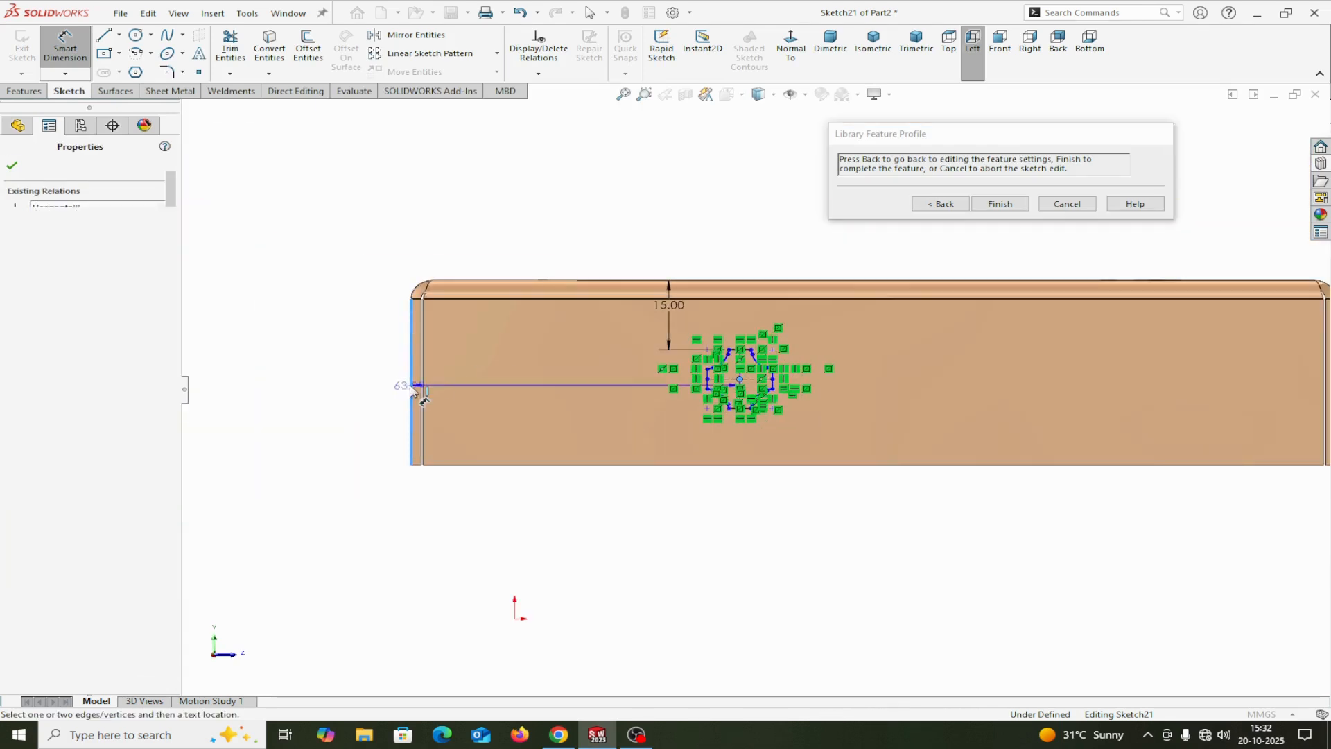
click(466, 201)
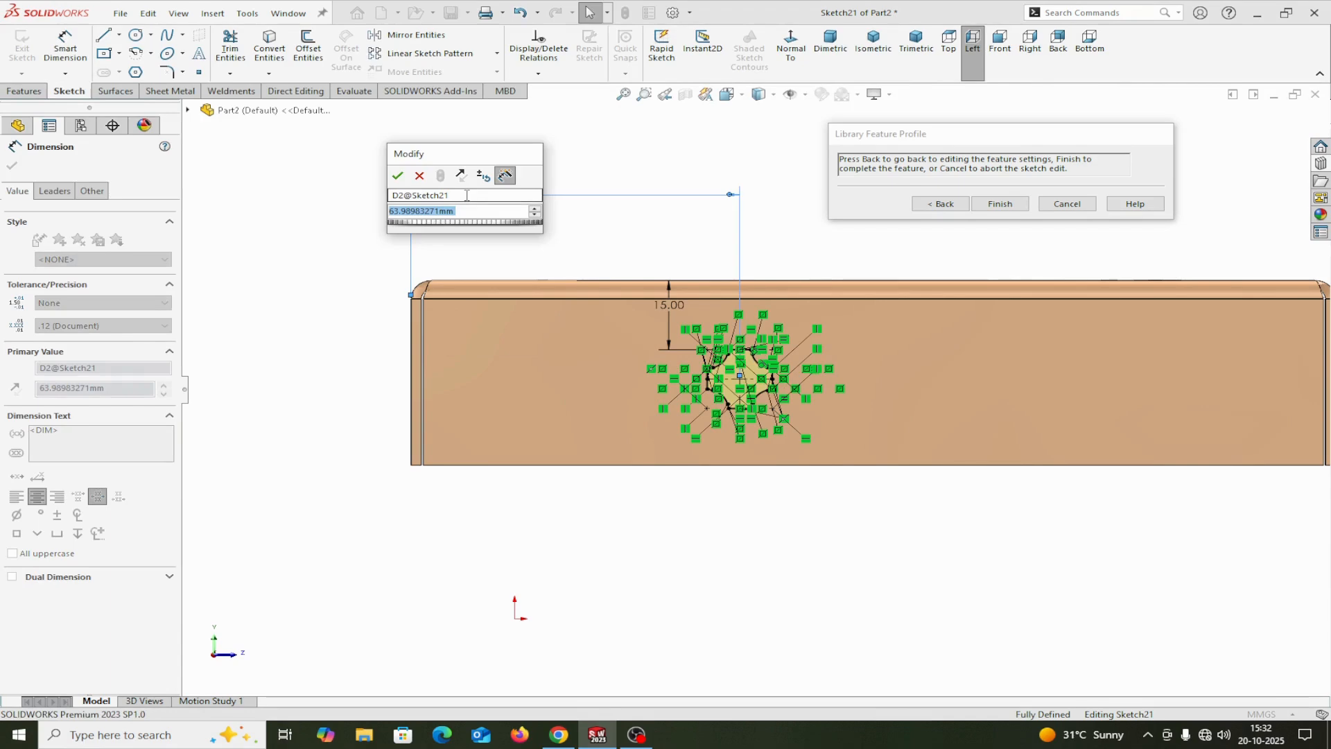
text(50)
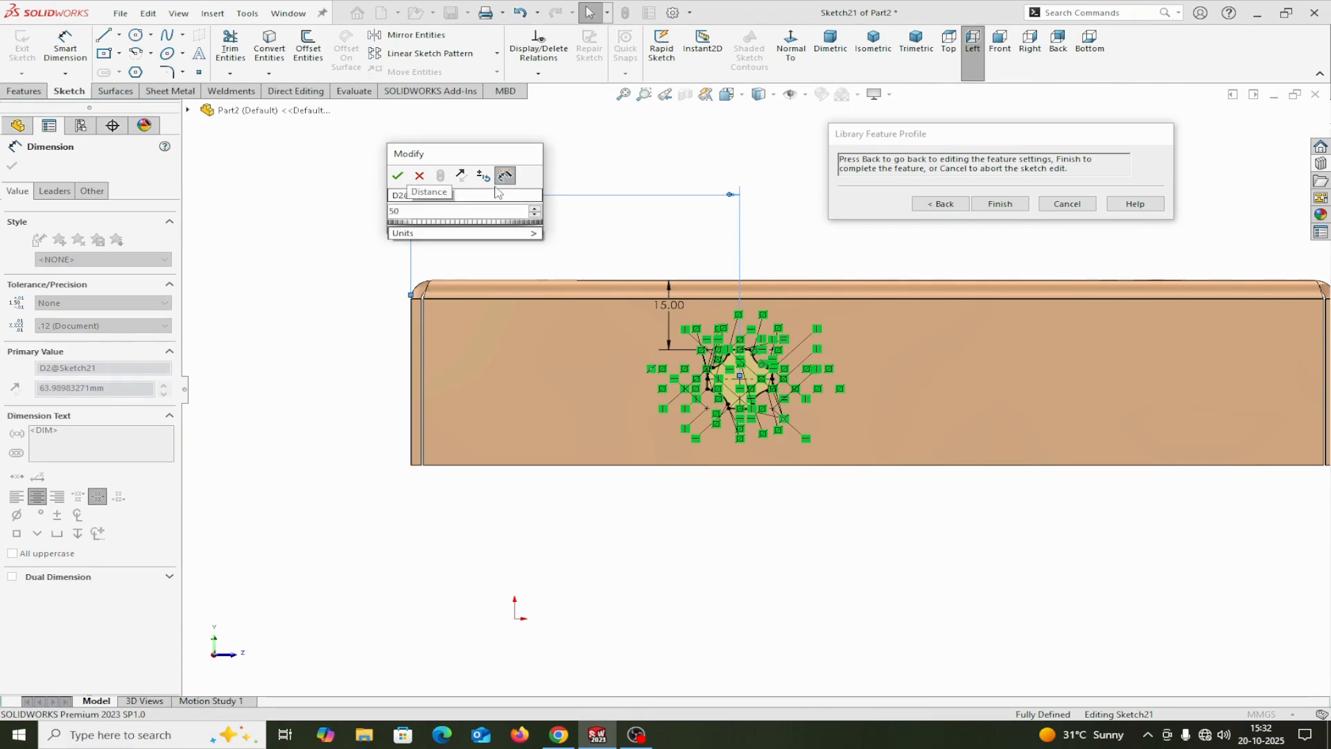
click(398, 176)
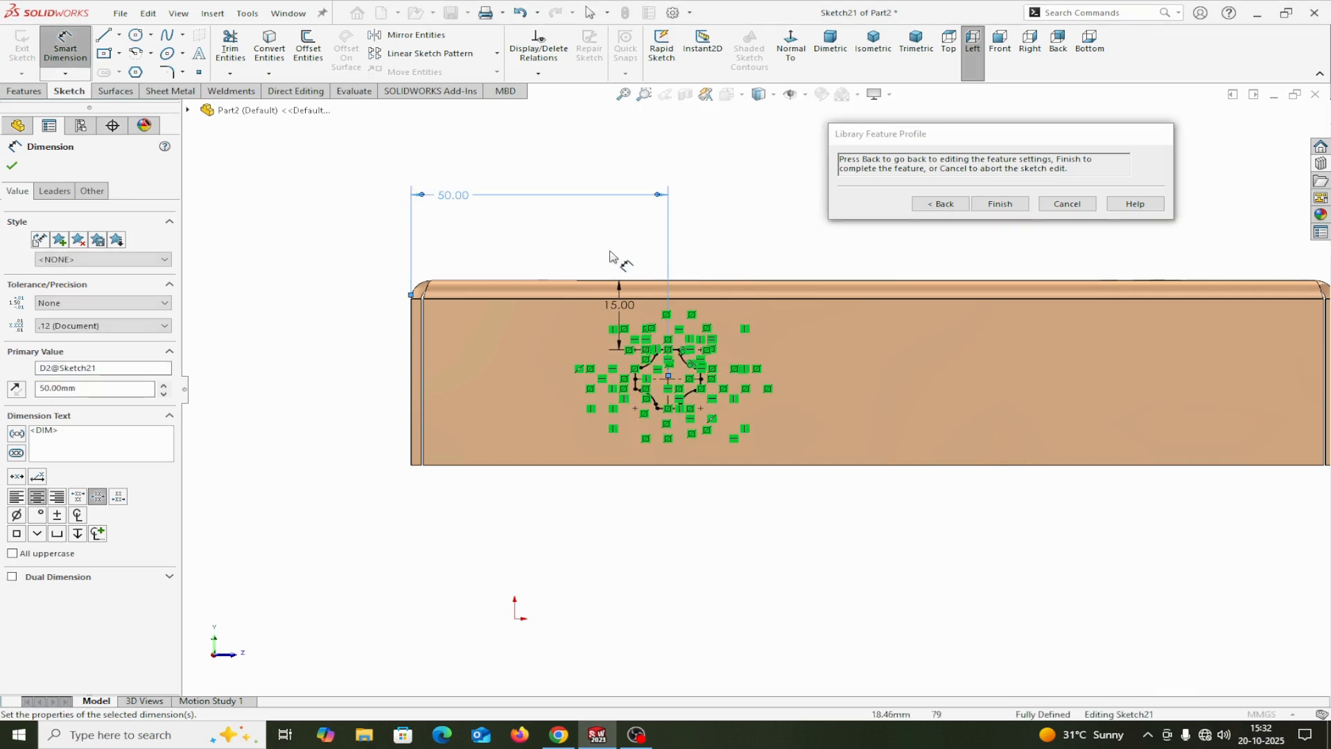
click(12, 165)
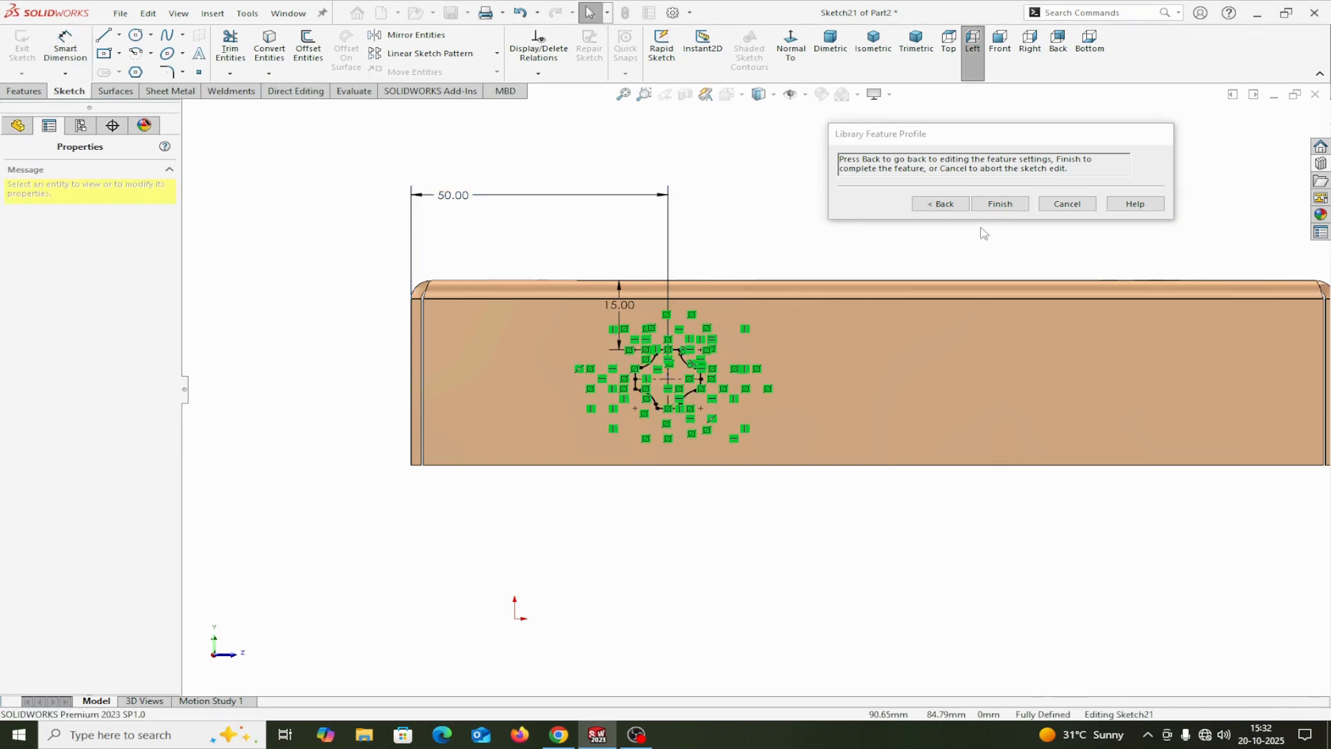
click(945, 204)
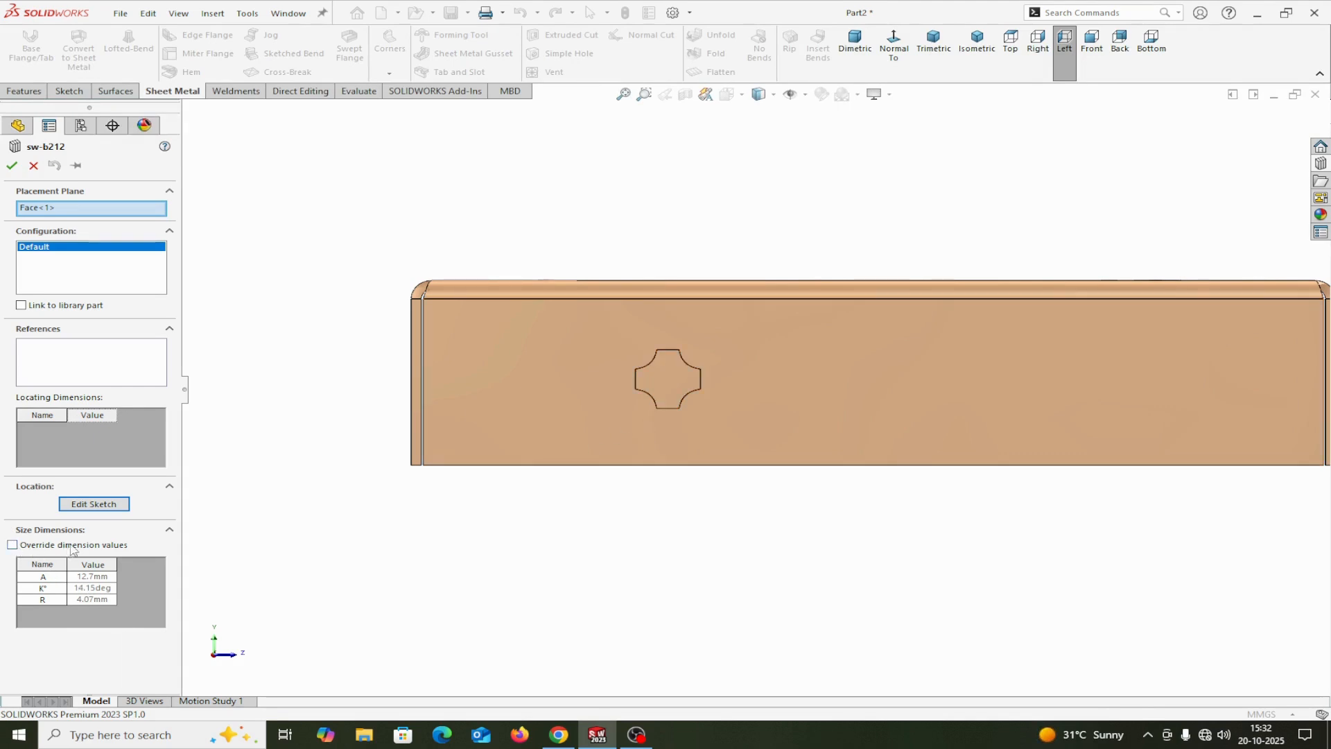
Step: Override the sw-b212 size dimensions, setting A to 15 mm and K° to 16 degrees
click(12, 545)
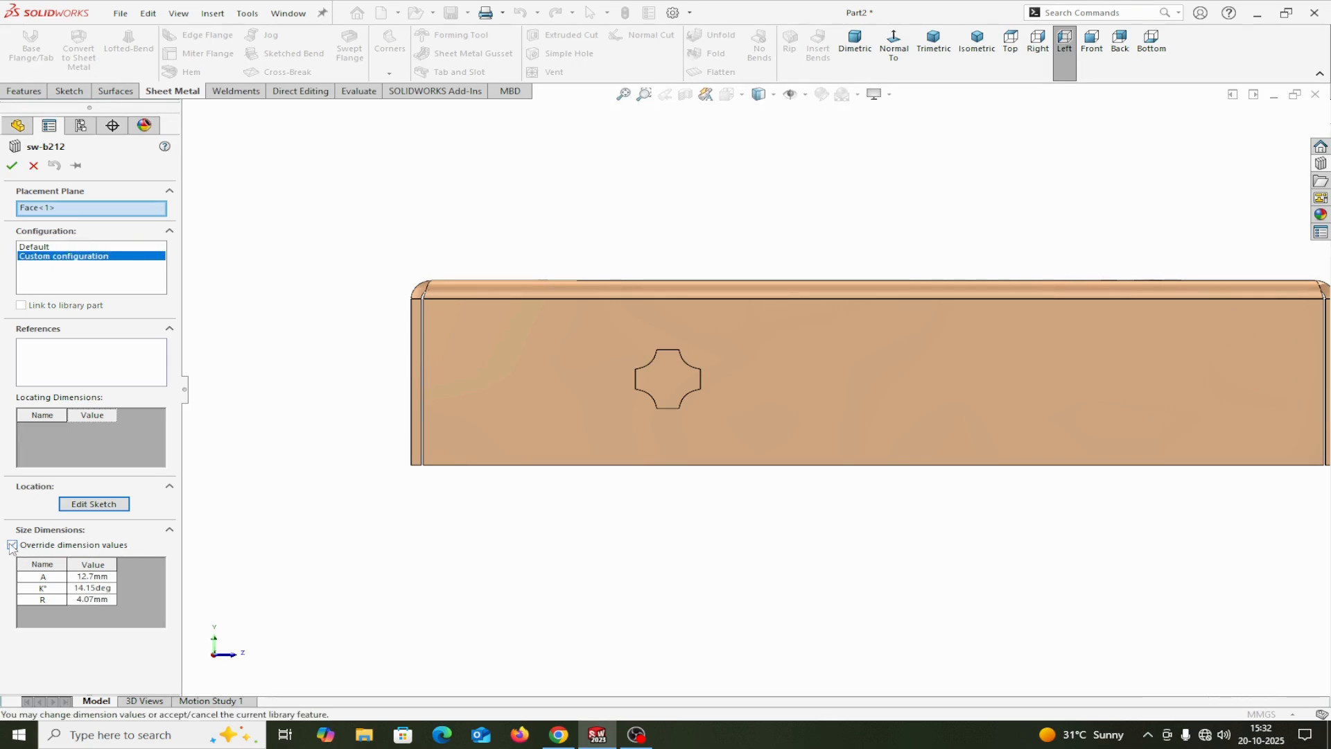
click(103, 579)
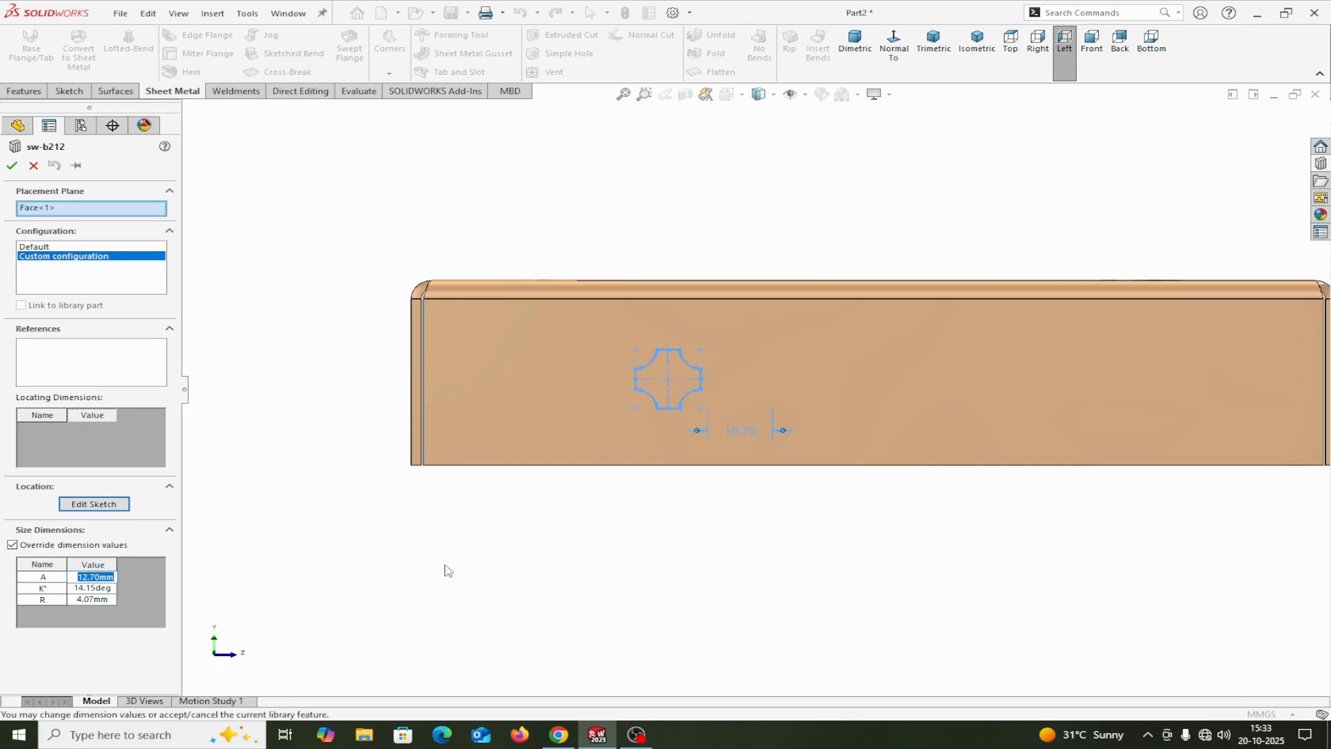
text(15)
click(368, 586)
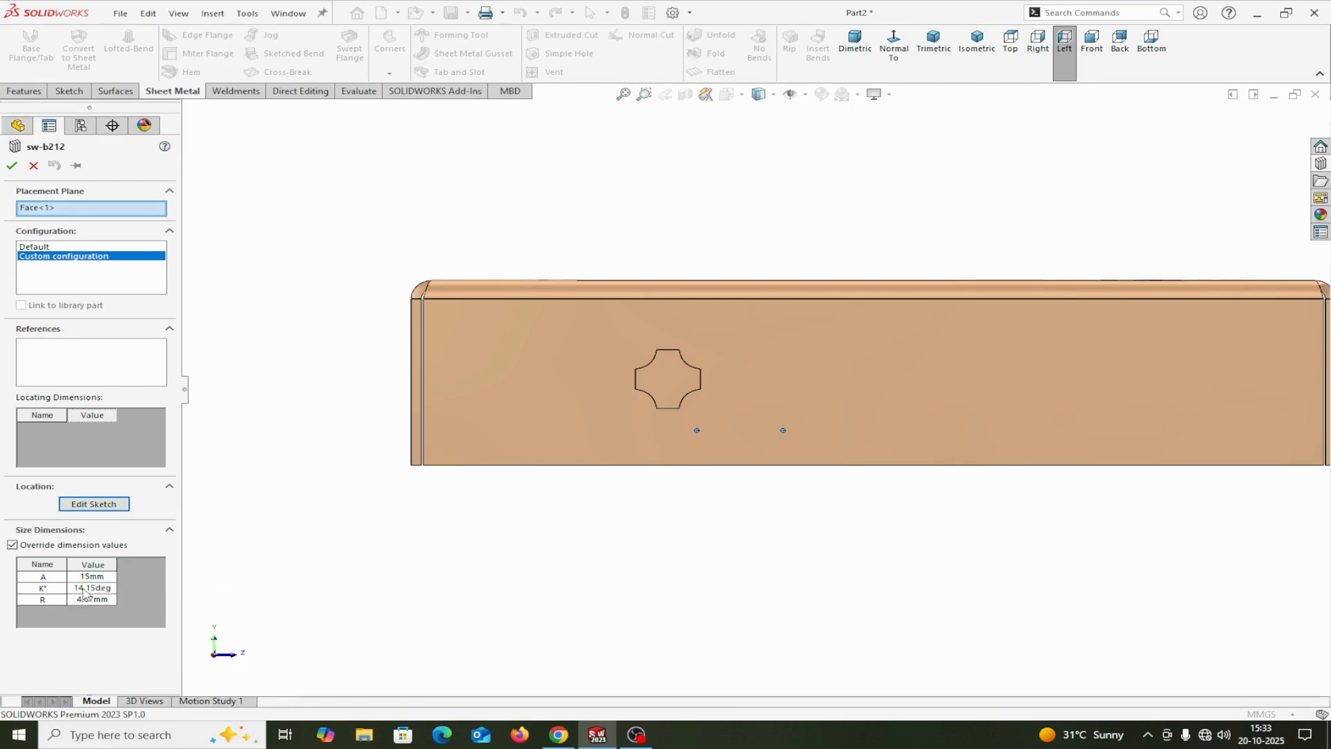
click(83, 588)
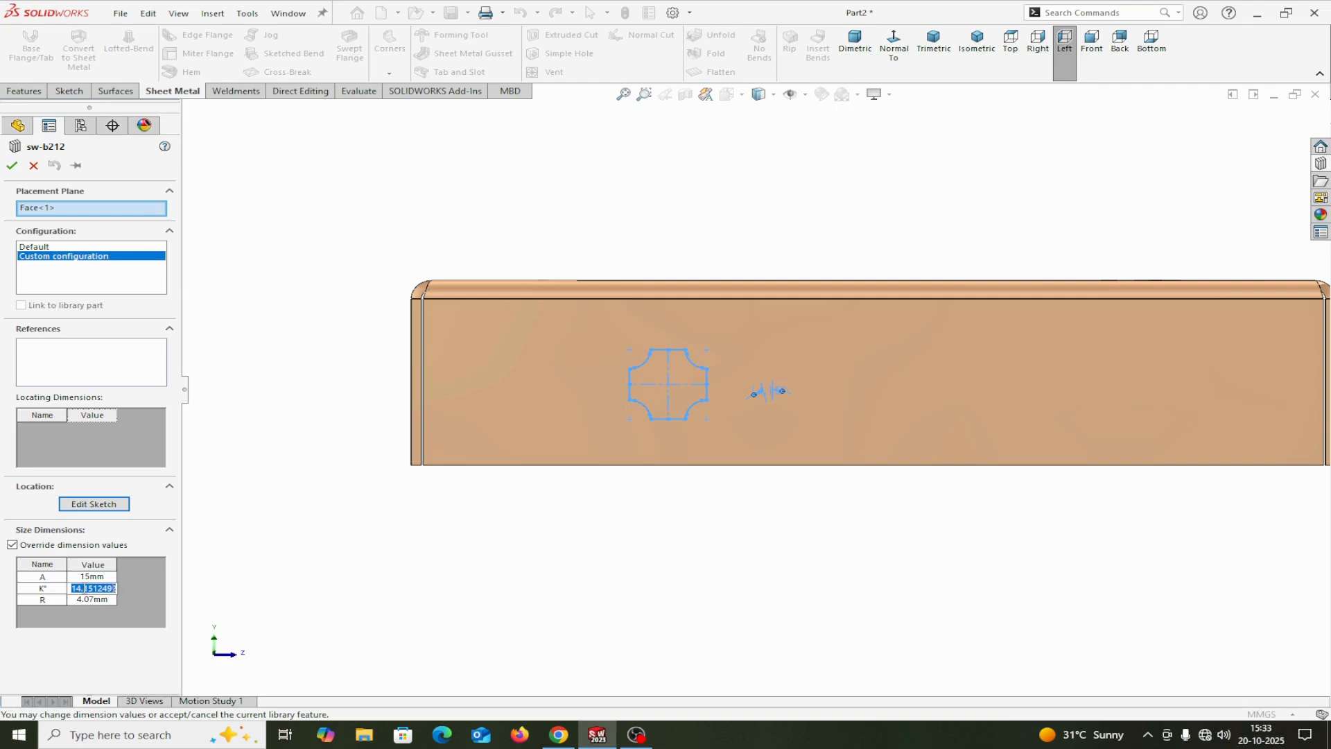
text(16)
key(Return)
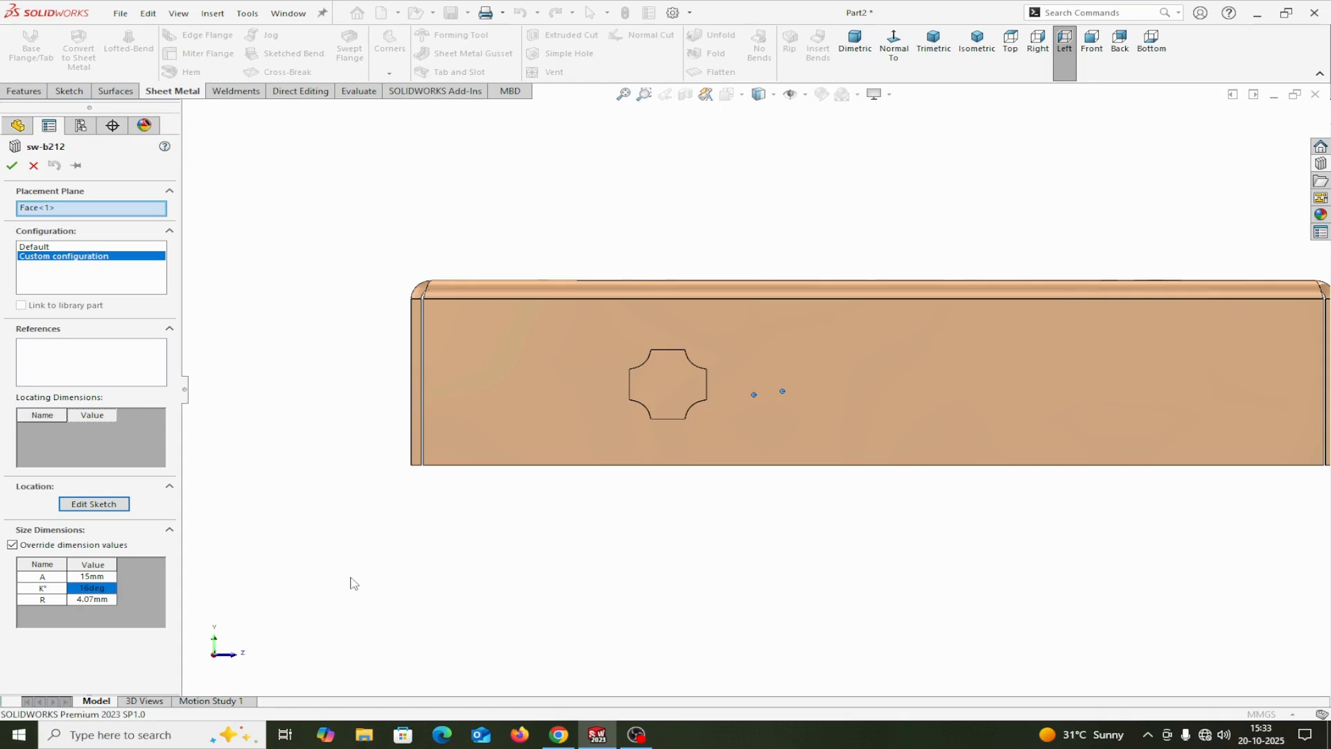
Step: Set the sw-b212 radius R to 5 mm and complete the library feature
click(93, 600)
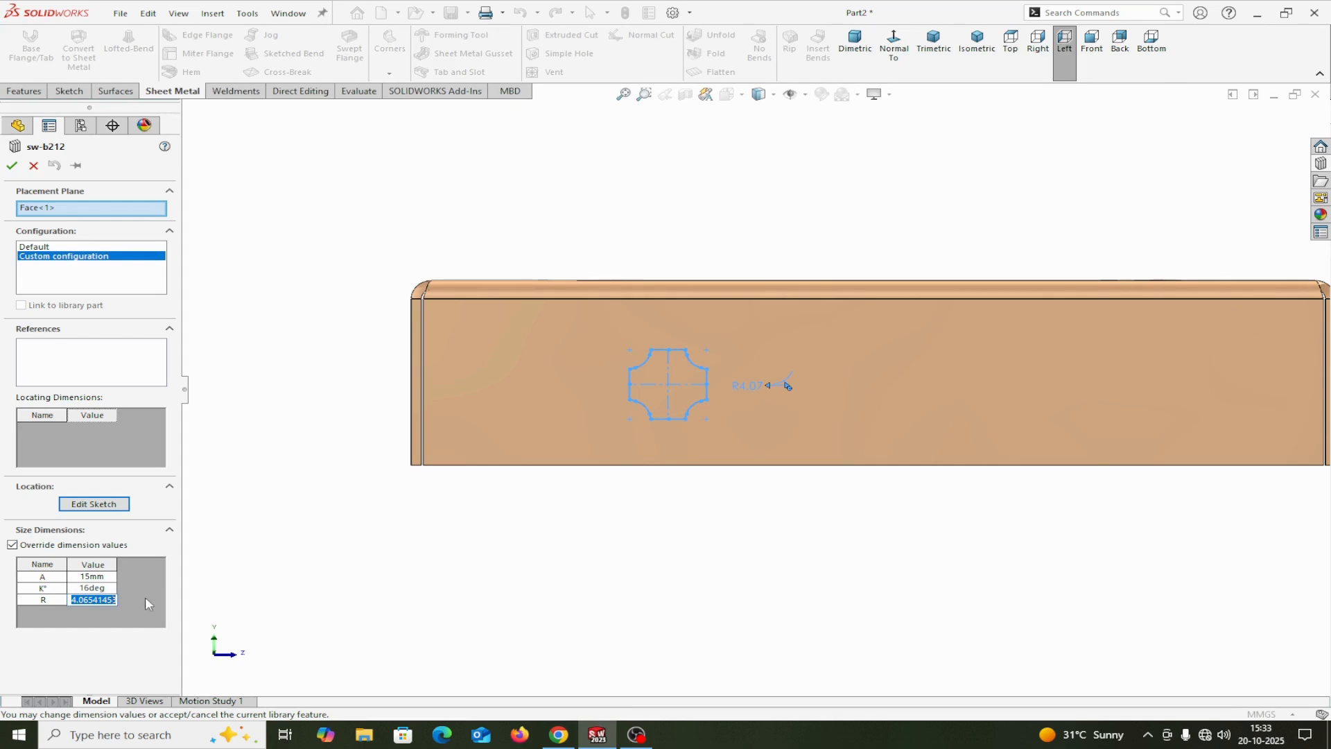
text(5)
key(Return)
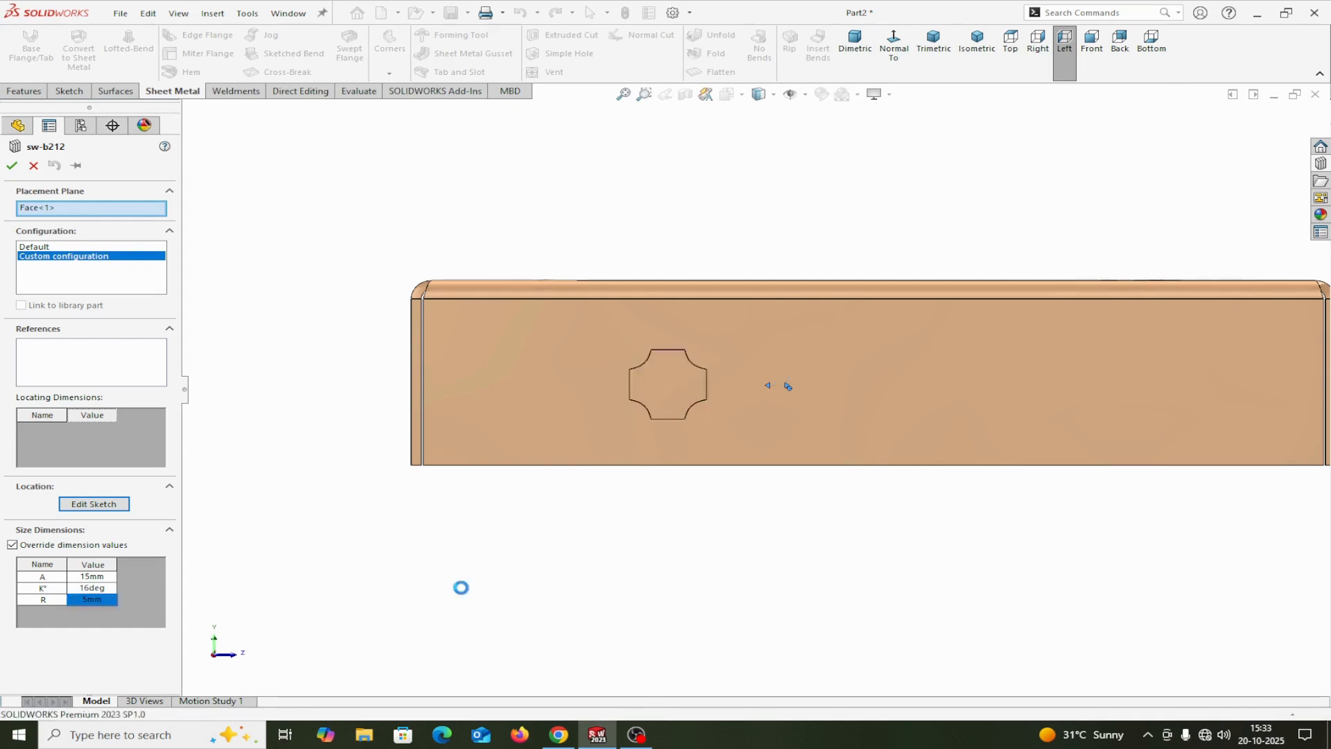
click(12, 165)
scroll(732, 400, up, 2)
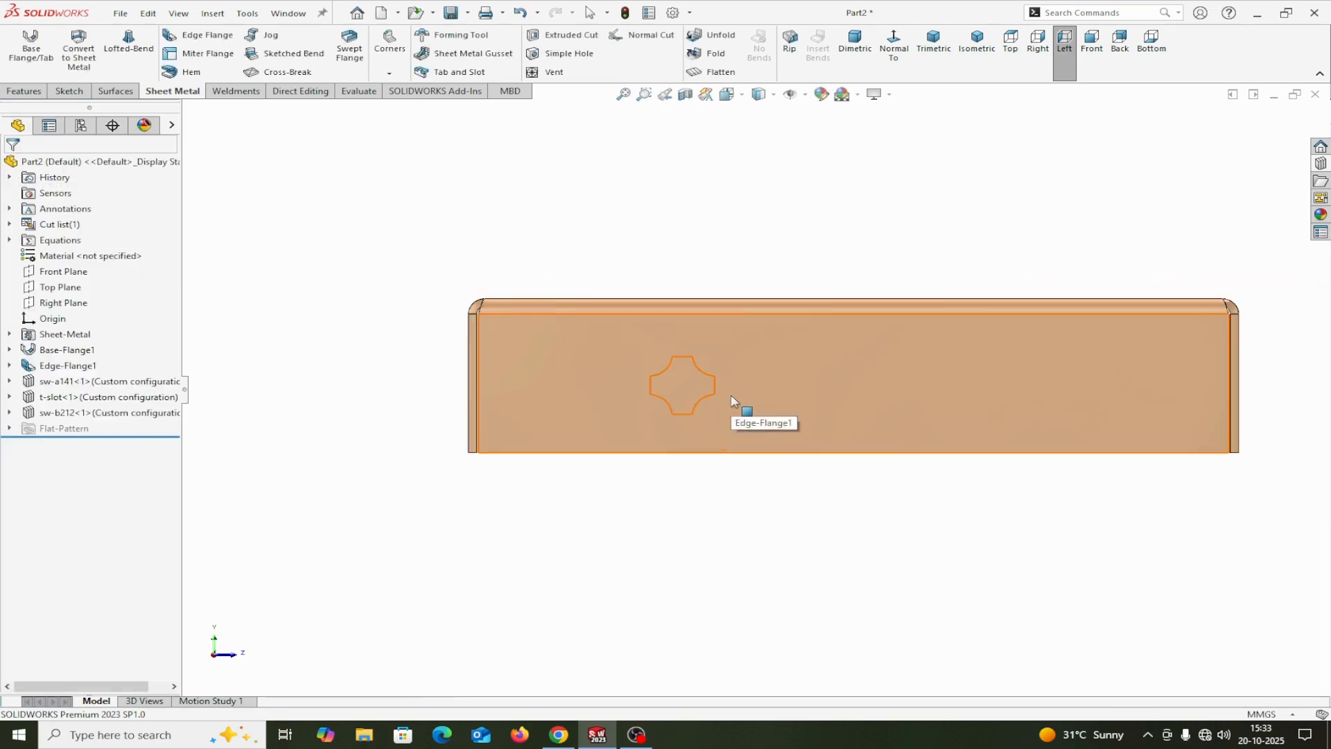
middle_drag(768, 498, 816, 588)
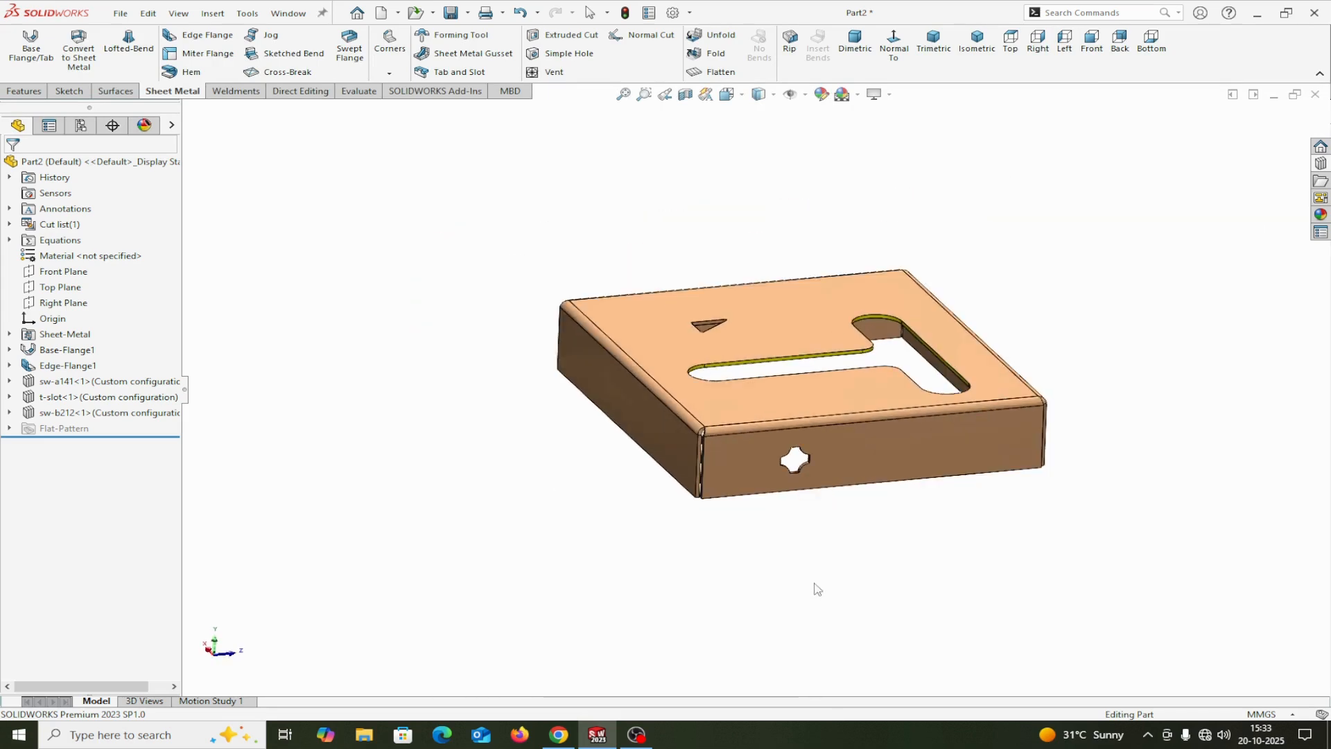